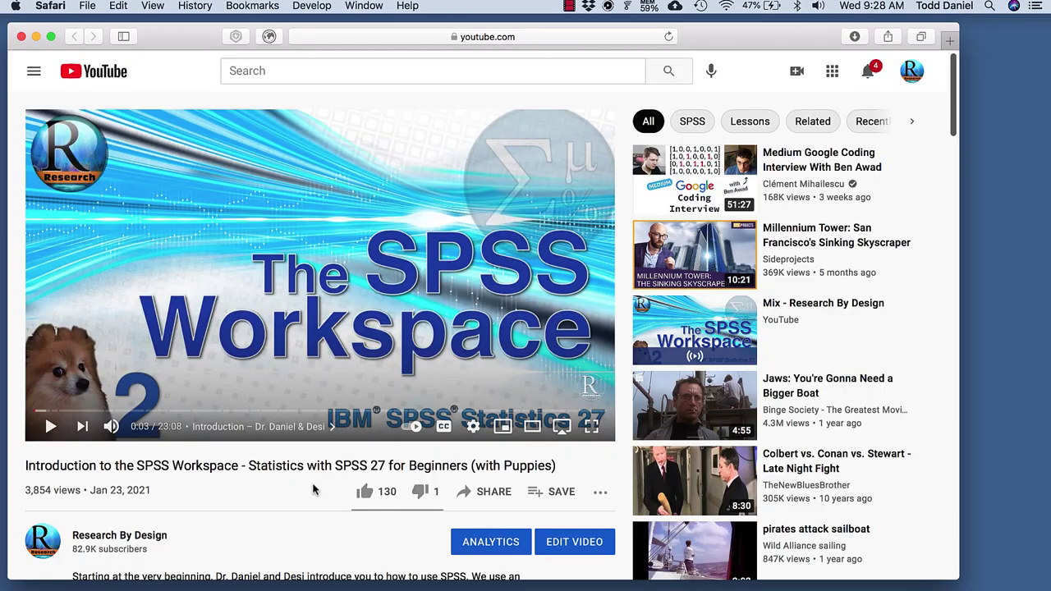
# Step: Open the Google Drive data files folder linked in the SPSS Workspace video's full description and browse its files
pyautogui.scroll(-5, 312, 490)
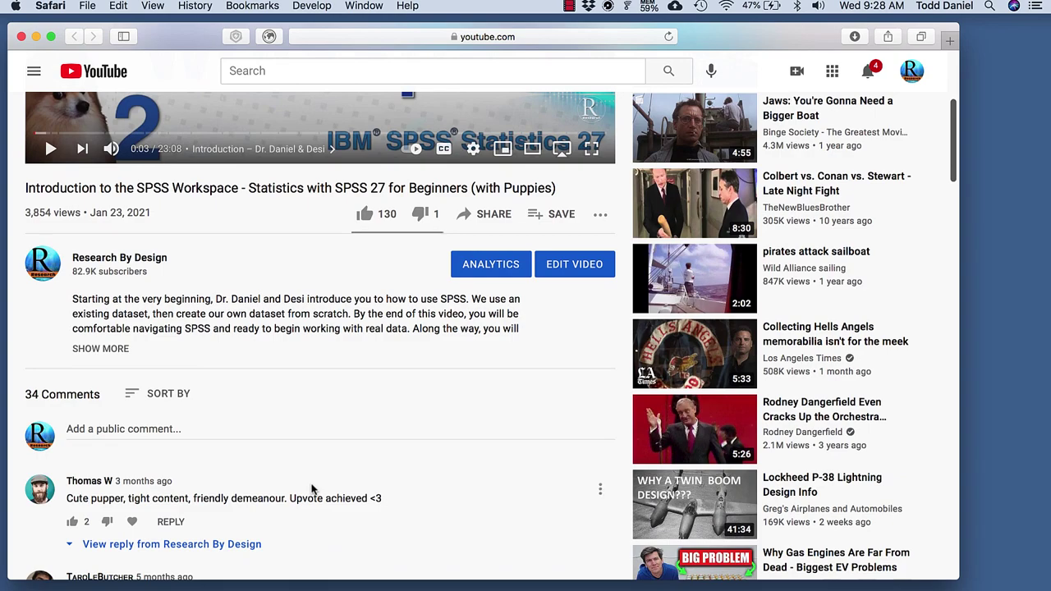
pyautogui.click(100, 348)
pyautogui.scroll(-12, 131, 410)
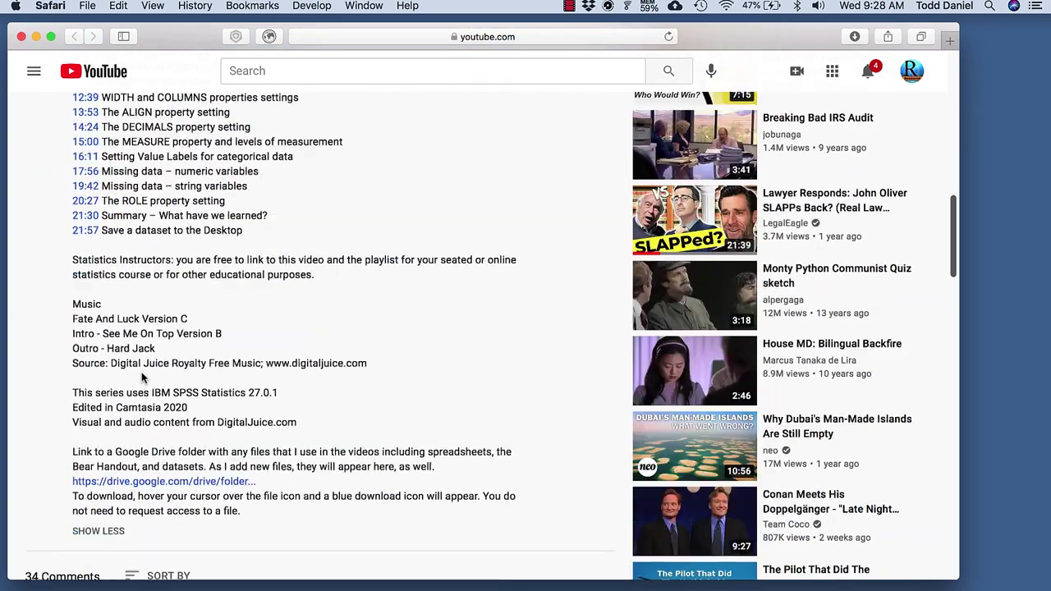
pyautogui.click(149, 453)
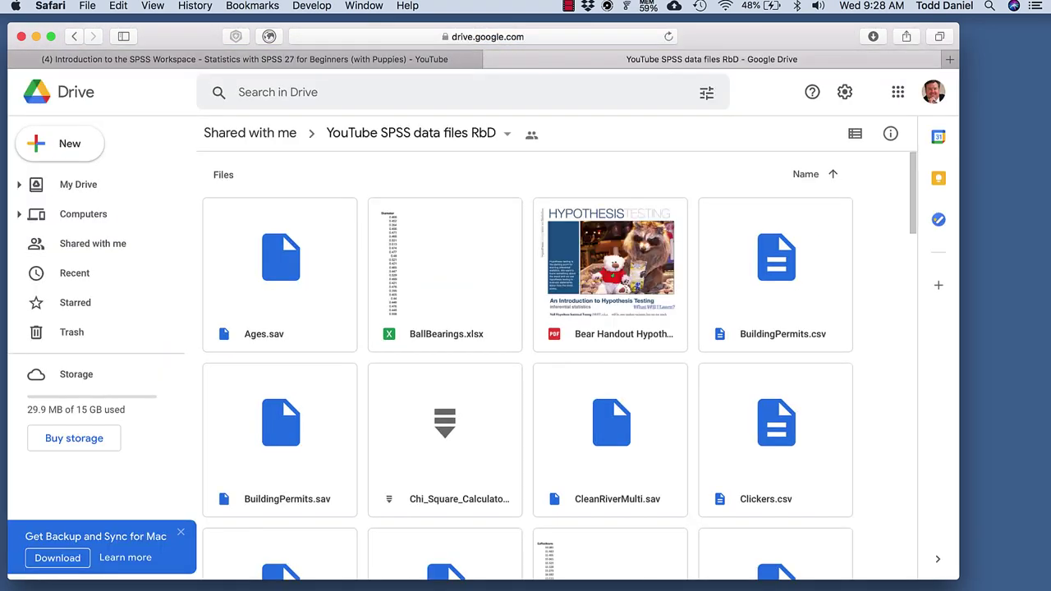
pyautogui.scroll(-10, 443, 439)
pyautogui.click(601, 380)
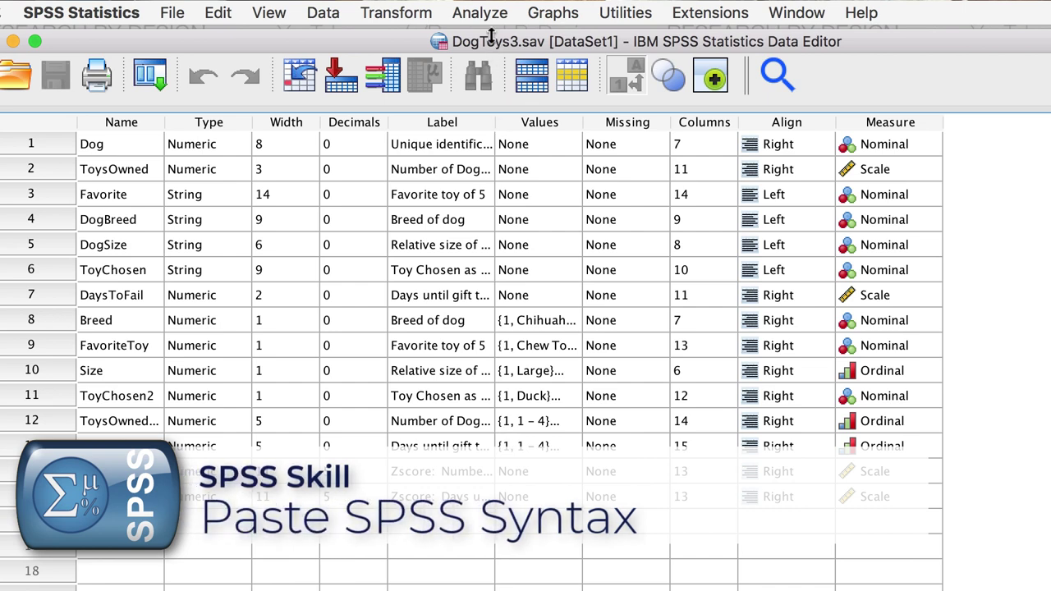
# Step: Start a Frequencies analysis with the variables Favorite, FavoriteToy and the numeric Size
pyautogui.click(480, 12)
pyautogui.moveTo(622, 98)
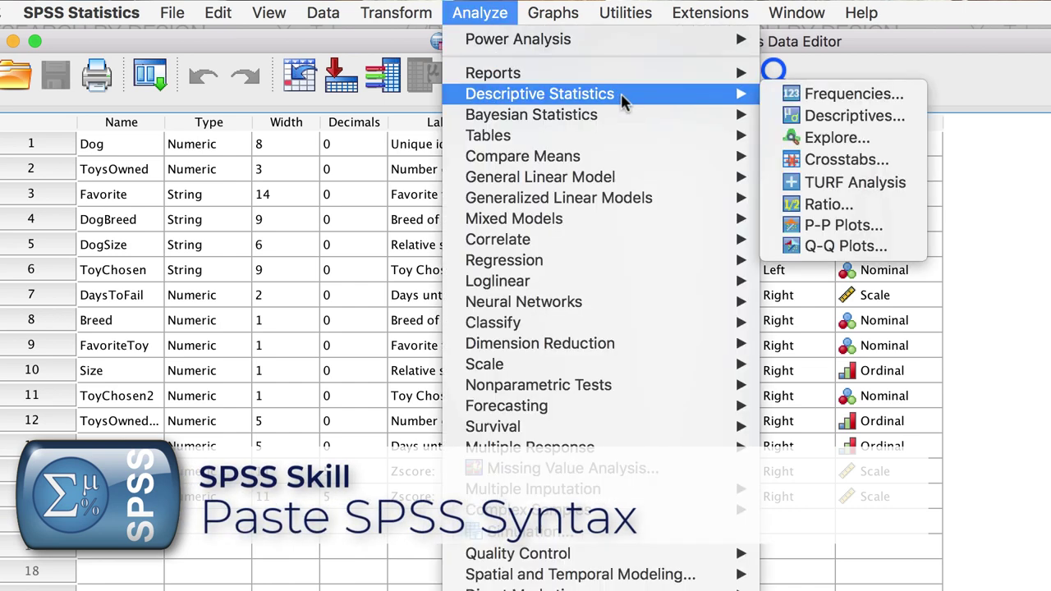
pyautogui.click(891, 96)
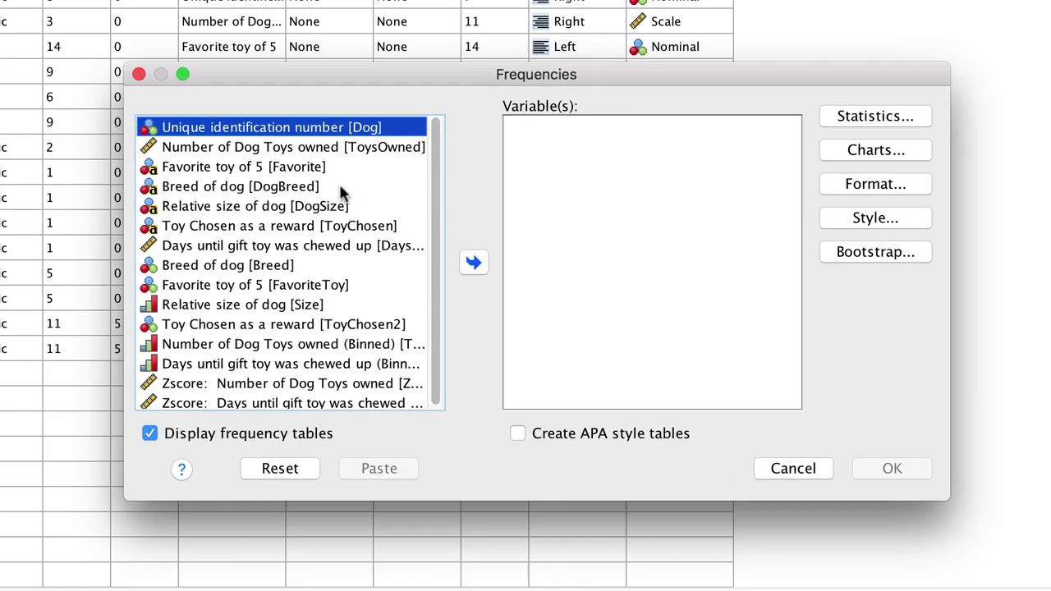
pyautogui.doubleClick(298, 169)
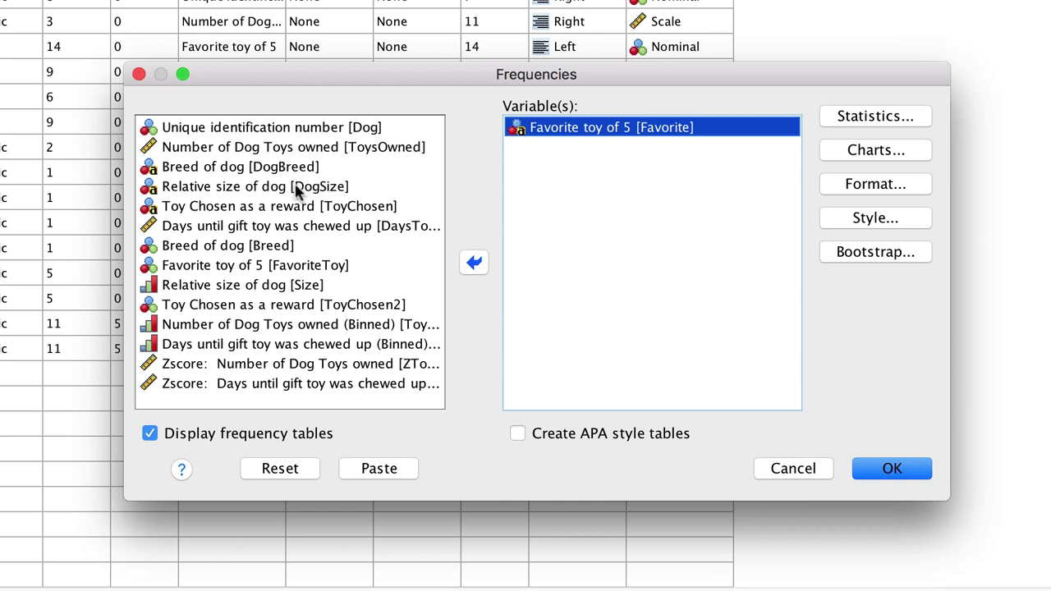
pyautogui.click(302, 269)
pyautogui.doubleClick(301, 268)
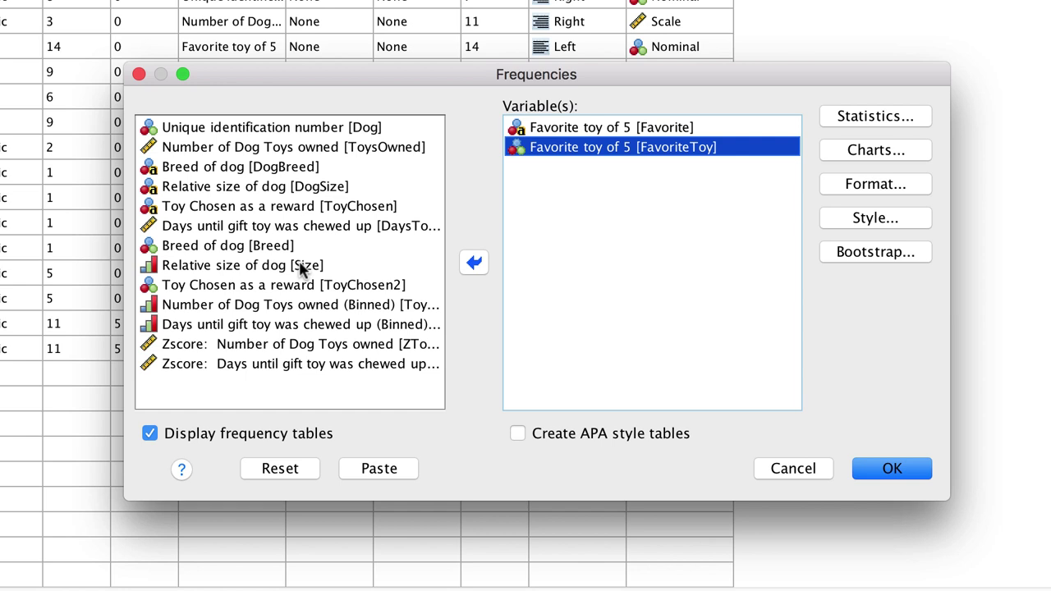
pyautogui.doubleClick(240, 267)
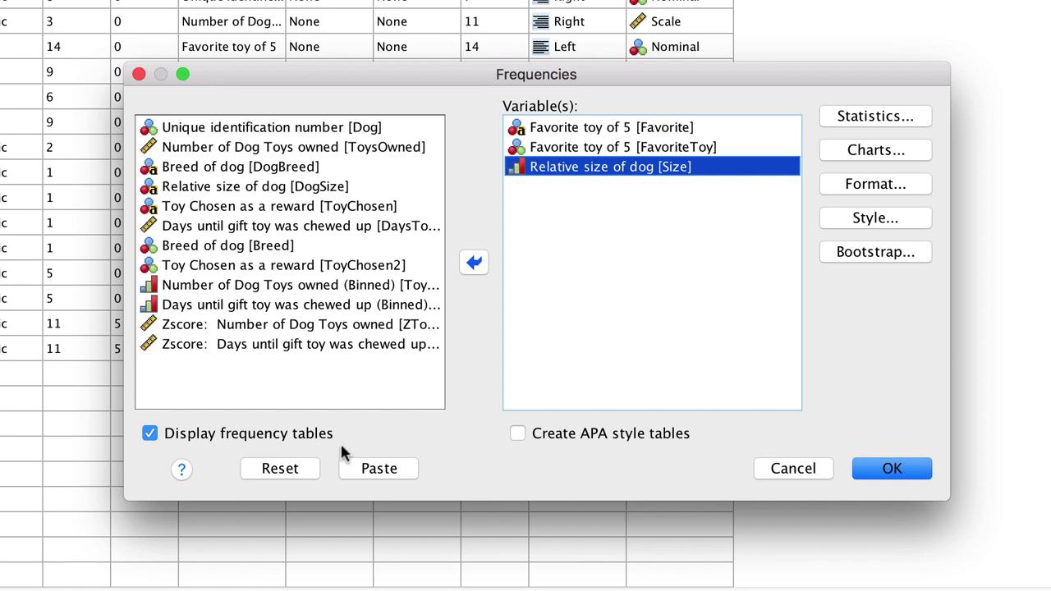
# Step: Add bar charts showing percentages to the Frequencies analysis
pyautogui.click(889, 155)
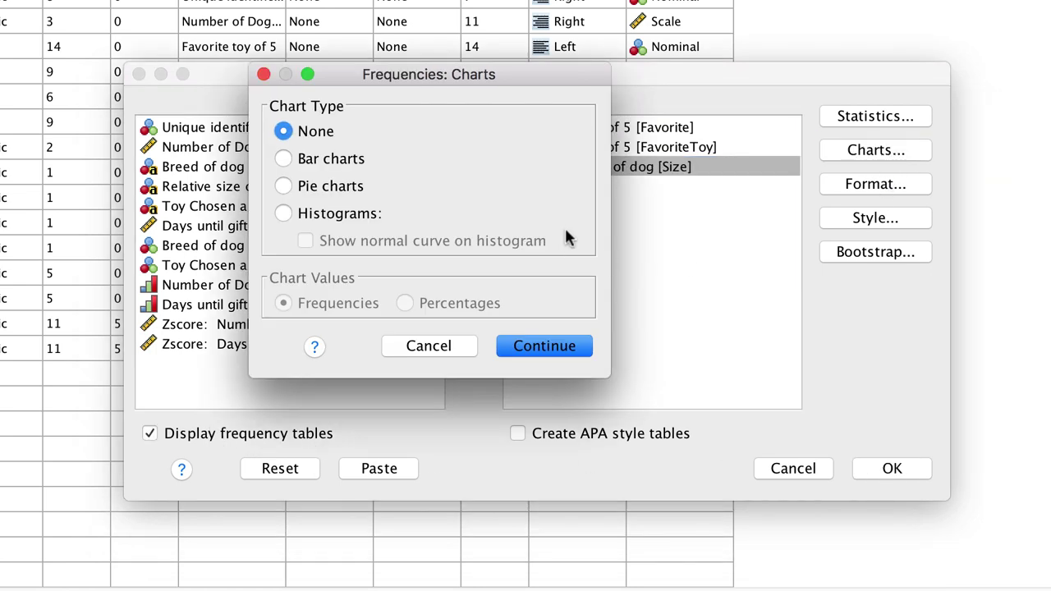
pyautogui.click(352, 164)
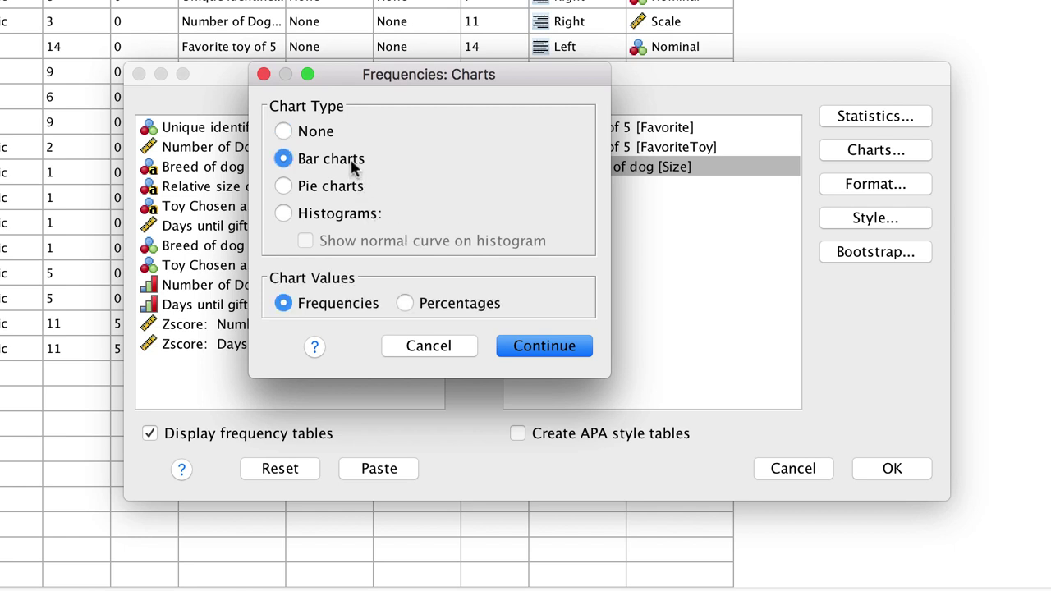
pyautogui.click(451, 302)
pyautogui.click(585, 353)
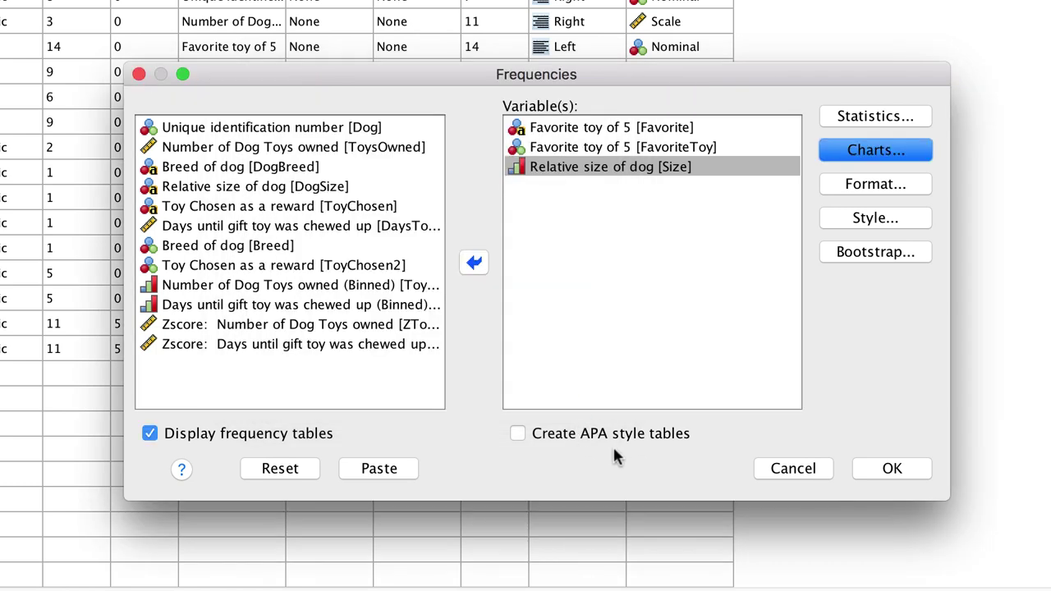
# Step: Enable APA style tables for the Frequencies analysis and paste its command into a syntax window
pyautogui.click(572, 443)
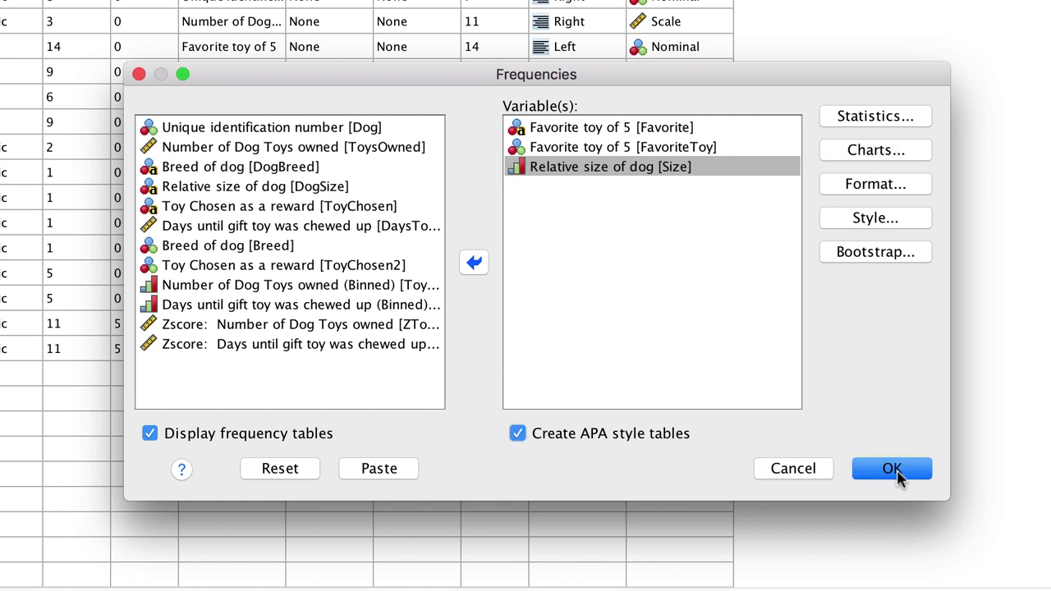
pyautogui.click(403, 473)
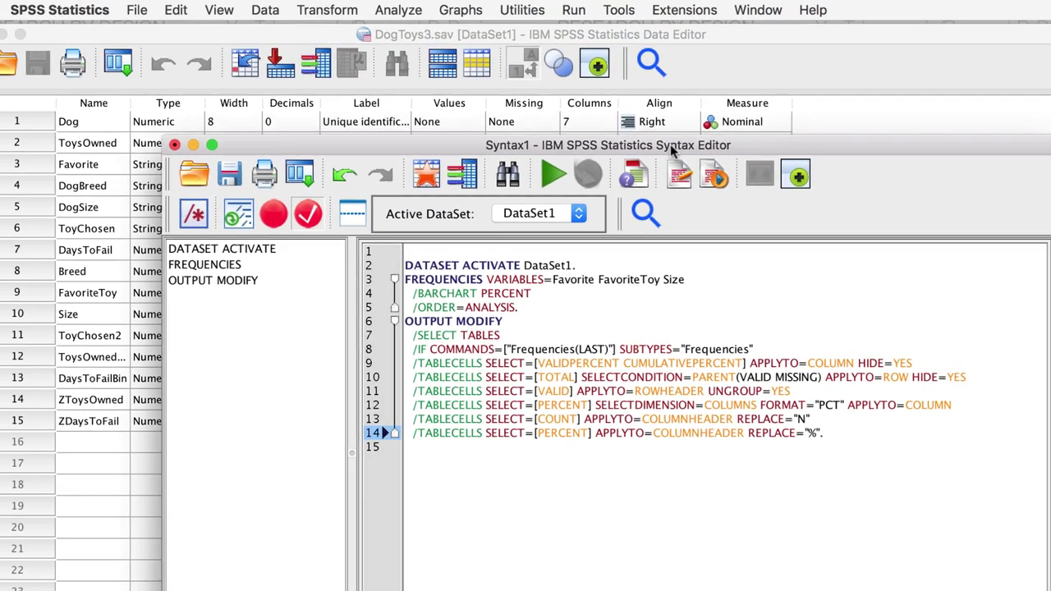
pyautogui.moveTo(671, 150); pyautogui.dragTo(623, 79)
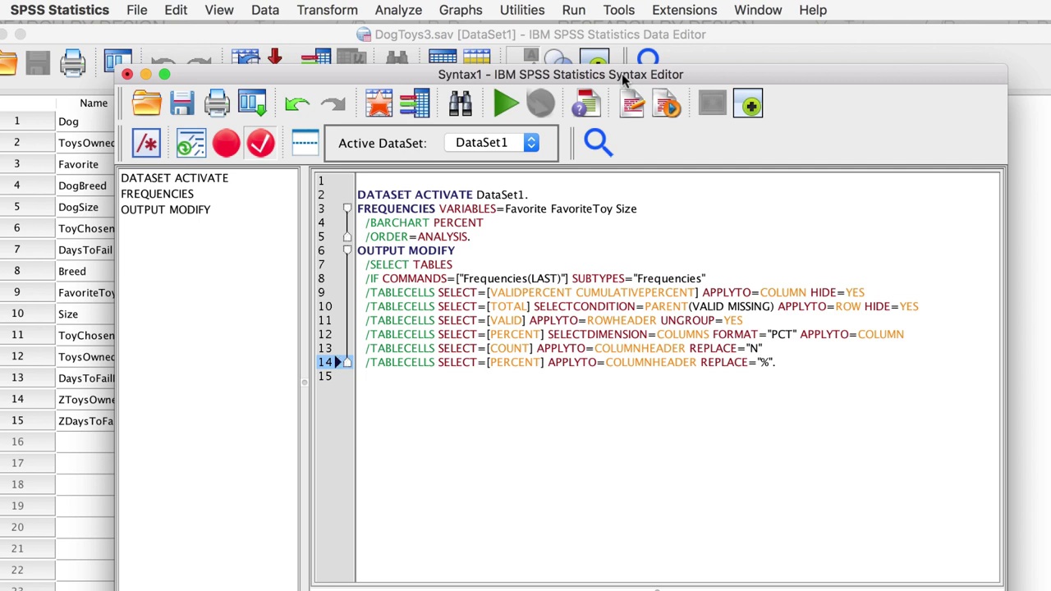
# Step: Set up an Explore analysis with Days until gift toy was chewed up as dependent variable and the numeric Breed as factor
pyautogui.click(415, 11)
pyautogui.moveTo(487, 82)
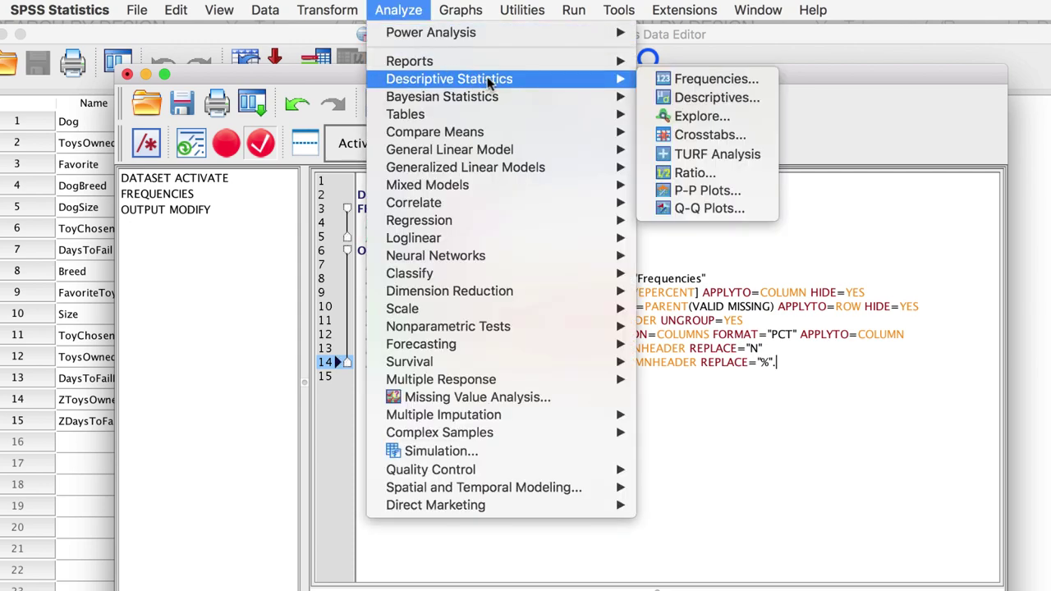
pyautogui.click(723, 116)
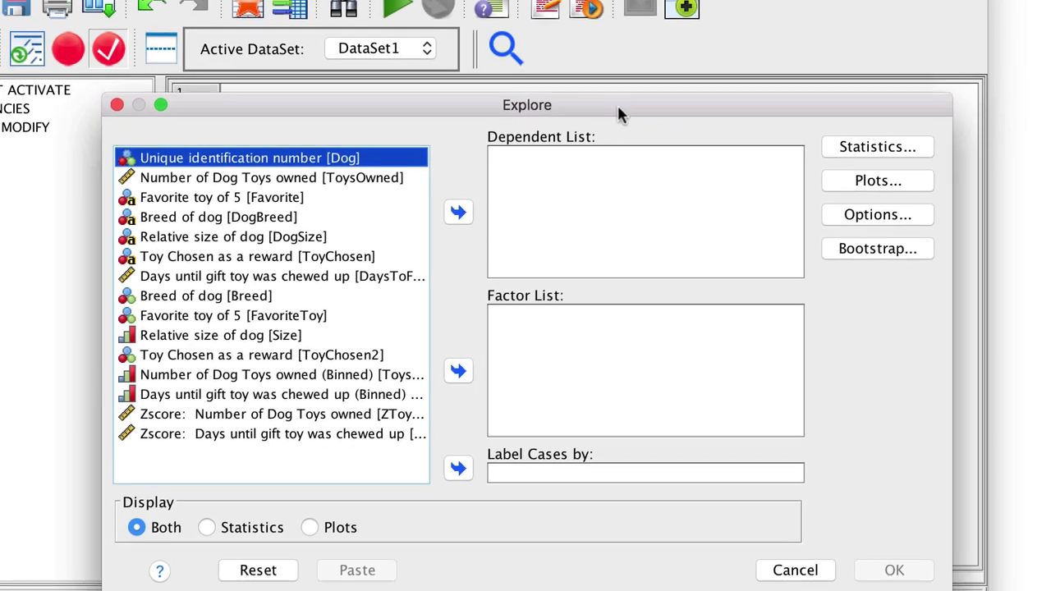
pyautogui.moveTo(617, 107); pyautogui.dragTo(594, 61)
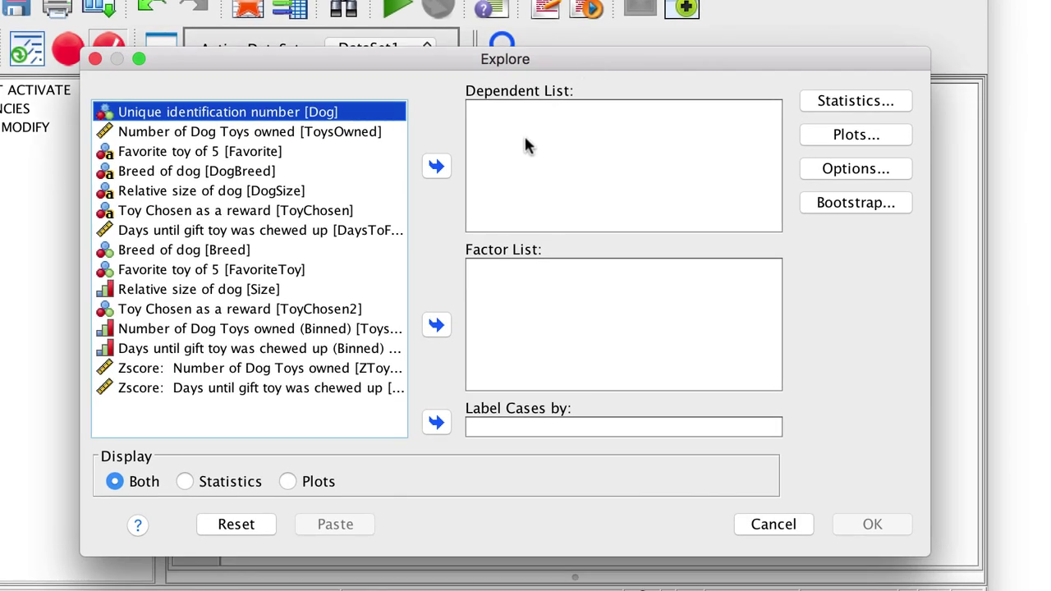
pyautogui.click(252, 234)
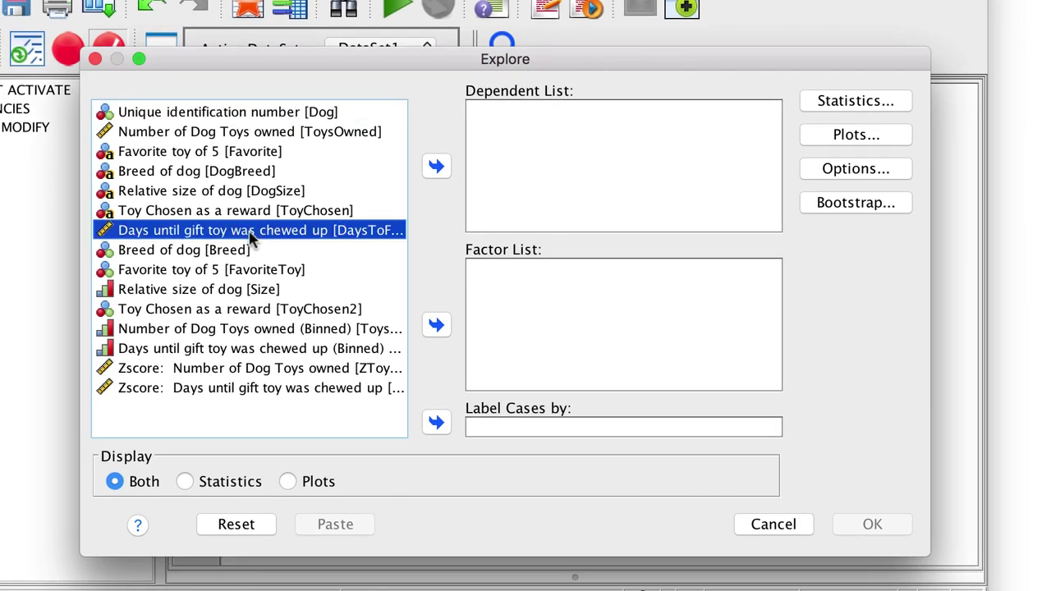
pyautogui.click(436, 167)
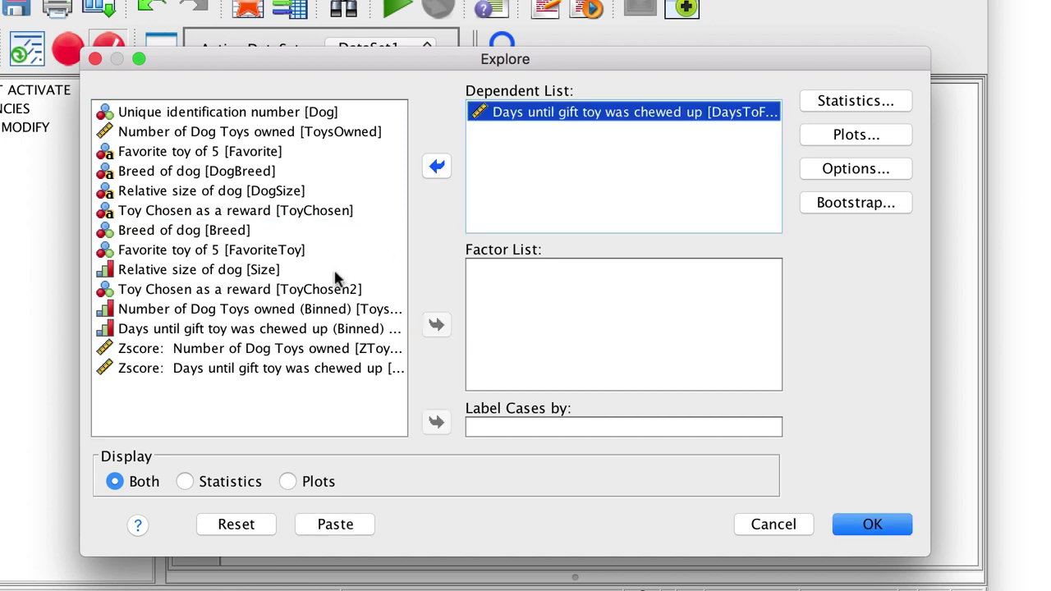
pyautogui.click(197, 231)
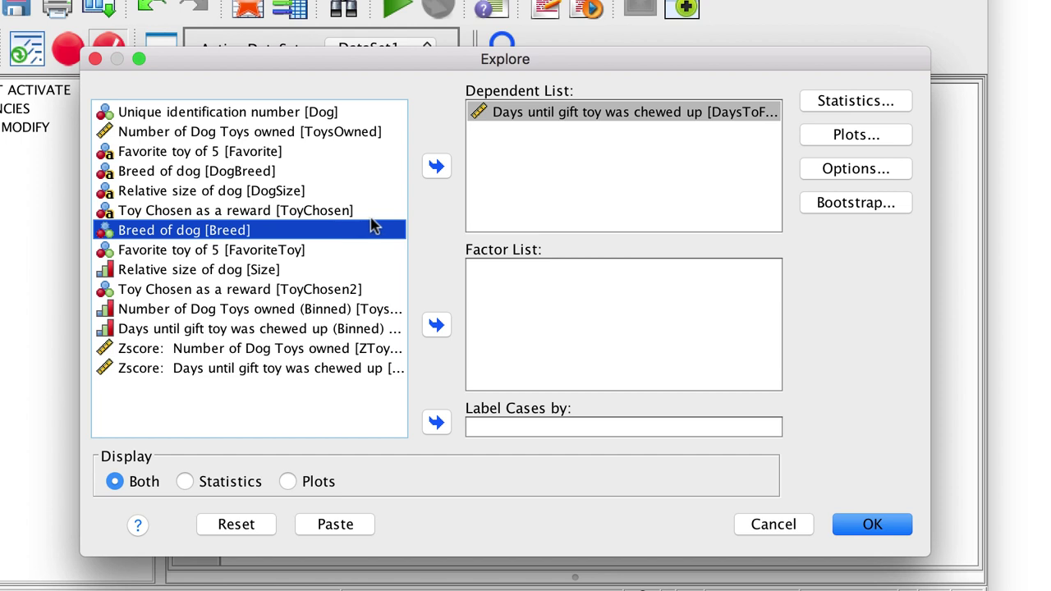
pyautogui.click(436, 326)
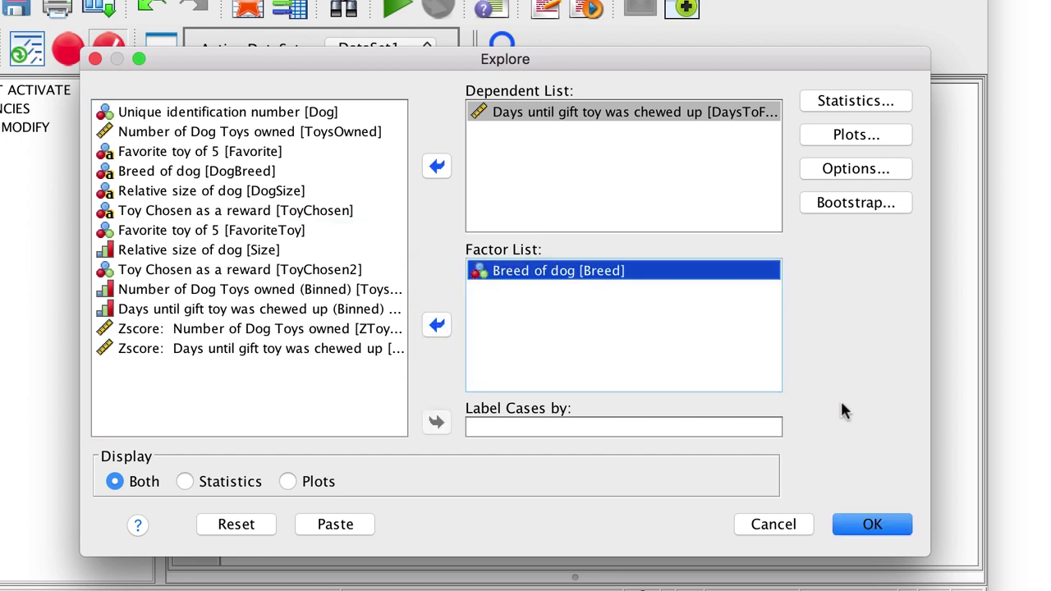
# Step: Replace the Explore analysis's stem-and-leaf plot with a histogram and paste the command into the syntax file
pyautogui.click(901, 134)
pyautogui.click(608, 187)
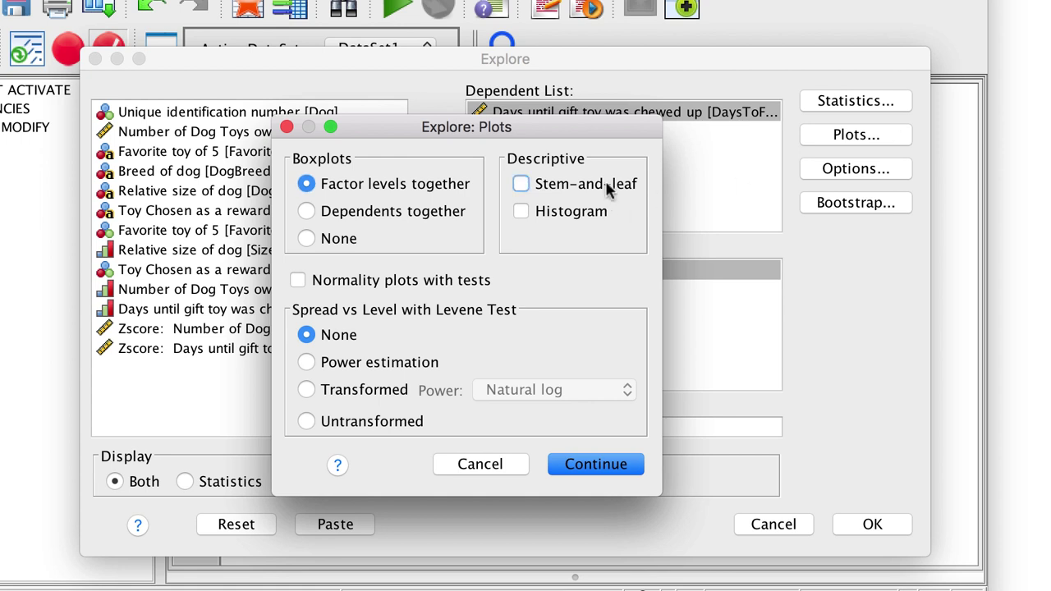
pyautogui.click(582, 220)
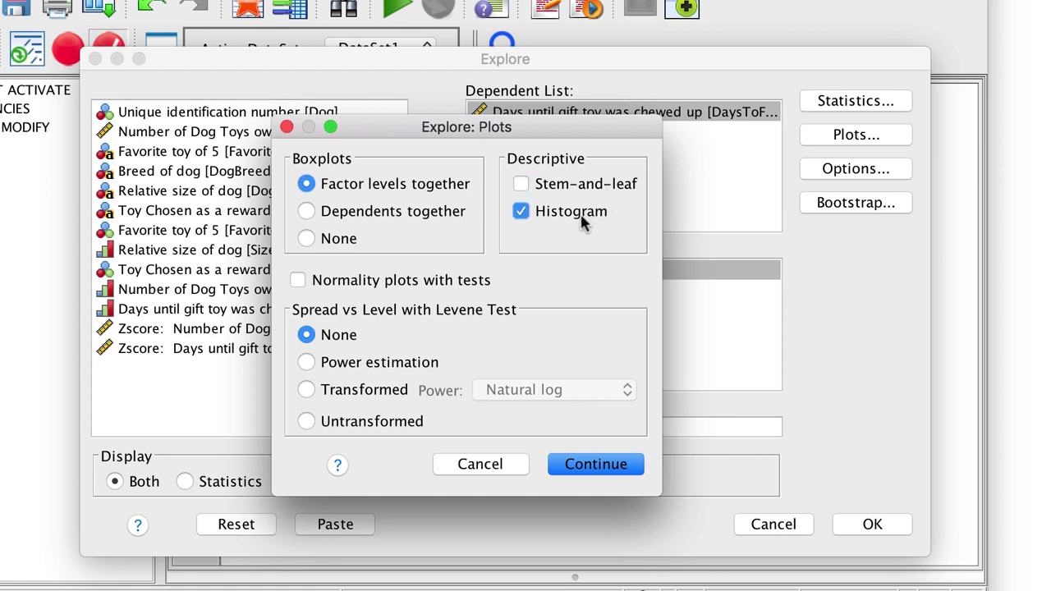
pyautogui.click(614, 466)
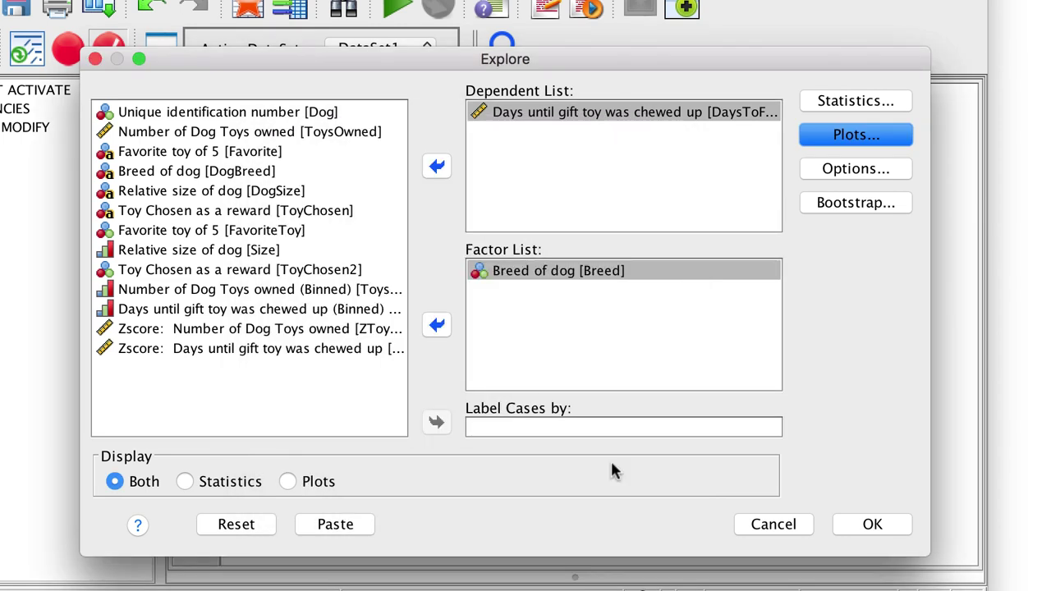
pyautogui.click(363, 523)
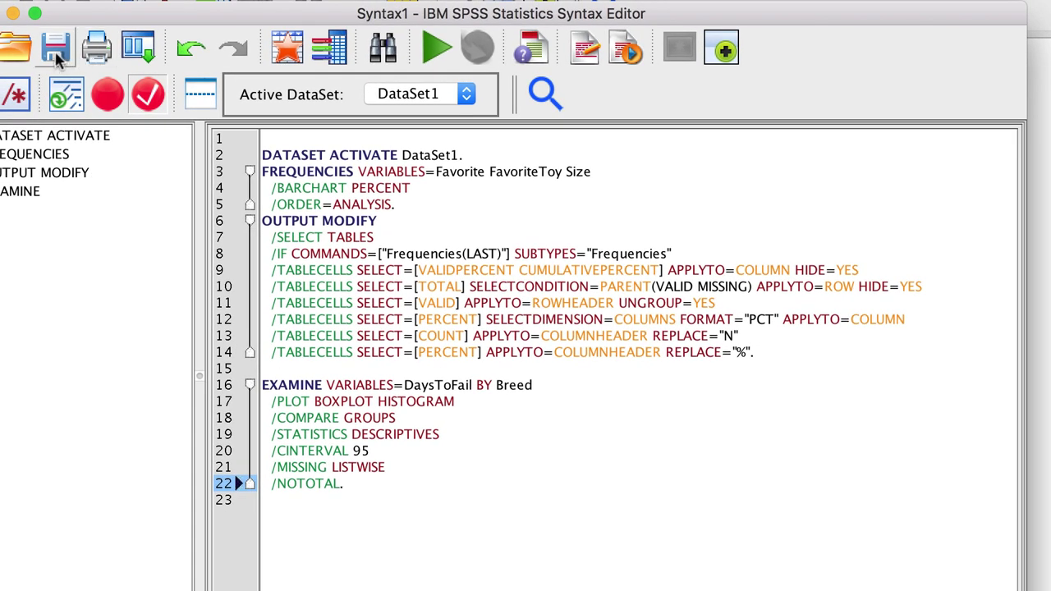
# Step: Save the syntax file to the Desktop as DogToysSyntax1
pyautogui.click(55, 50)
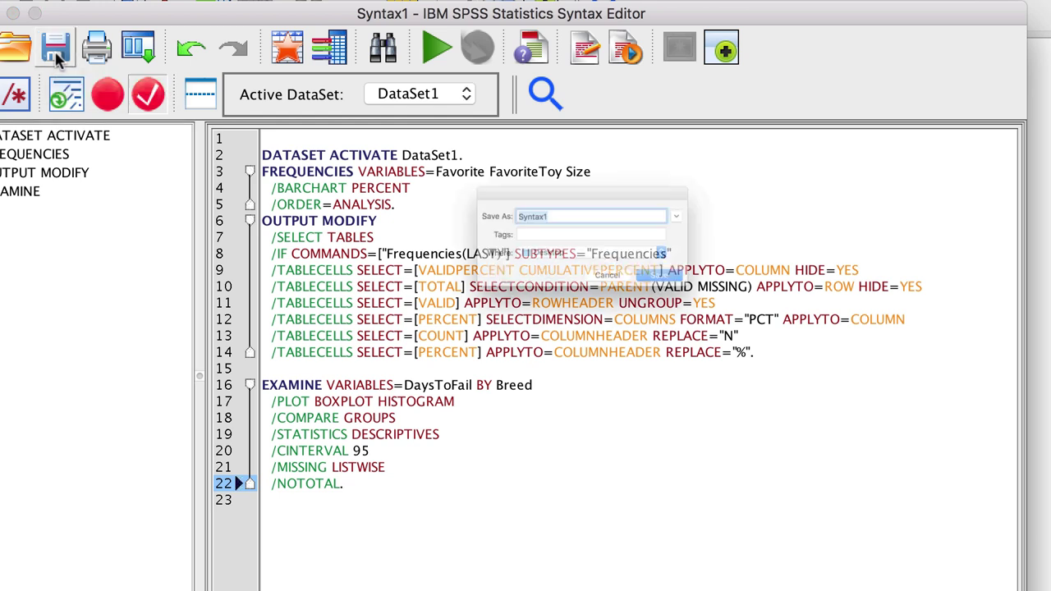
pyautogui.press('Left')
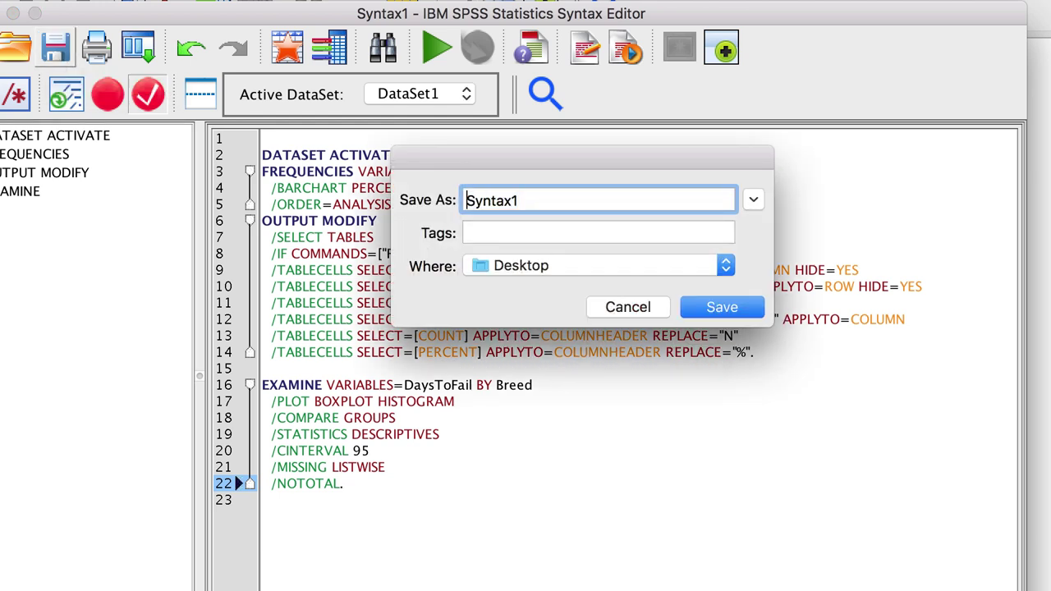
pyautogui.write('DogToys')
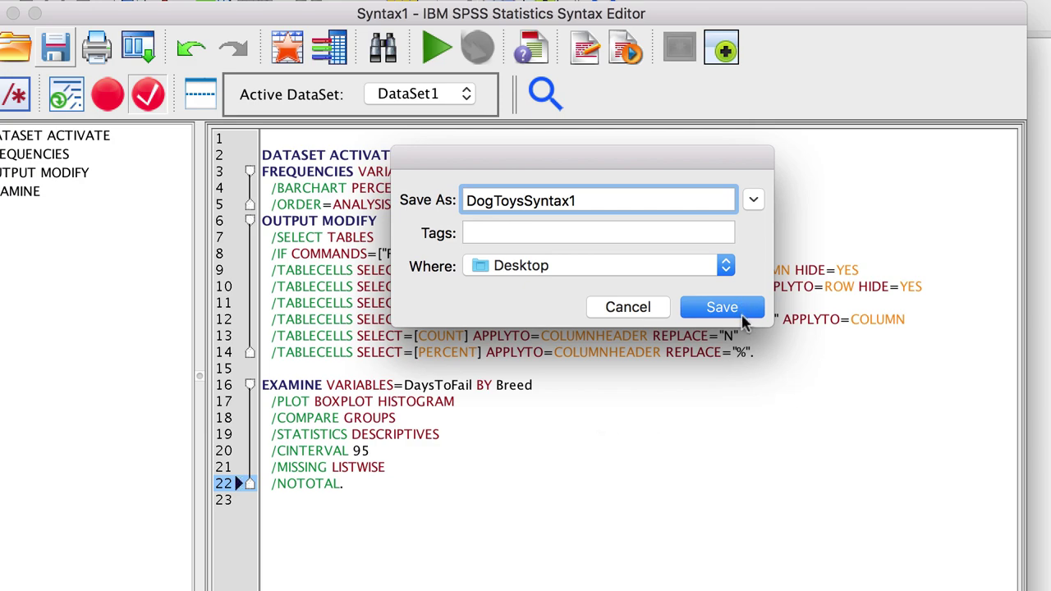
pyautogui.click(744, 308)
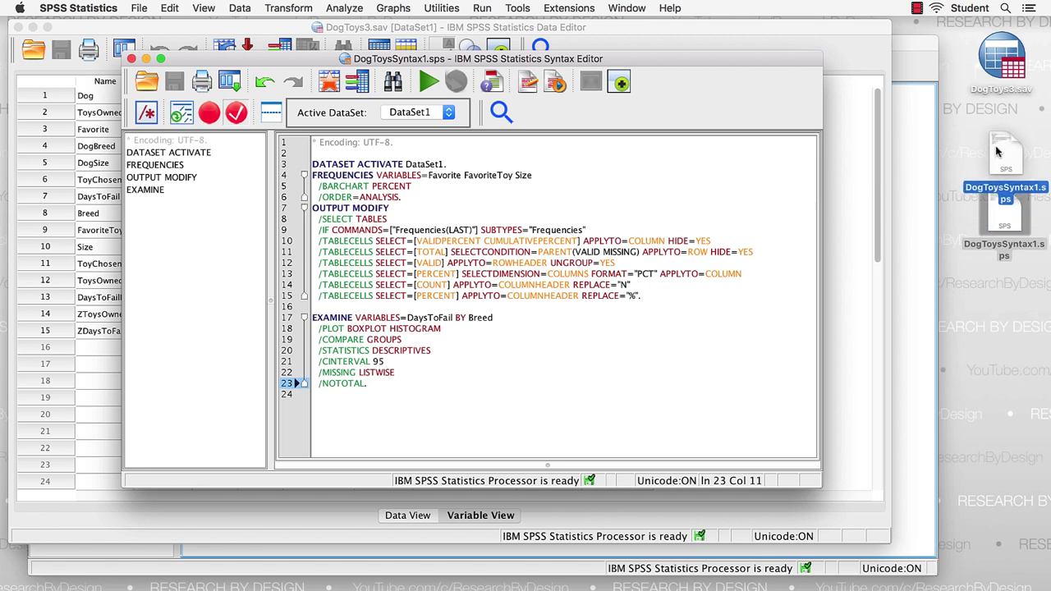
pyautogui.click(994, 210)
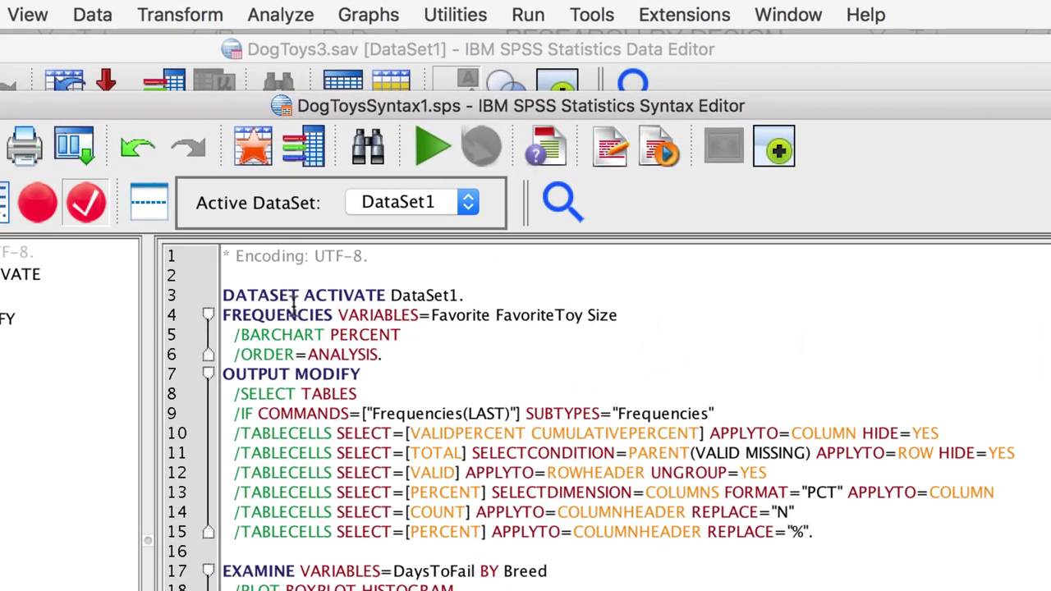
# Step: Examine the syntax by highlighting or selecting the DATASET ACTIVATE, FREQUENCIES, OUTPUT MODIFY and EXAMINE command blocks in turn
pyautogui.moveTo(224, 295); pyautogui.dragTo(426, 294)
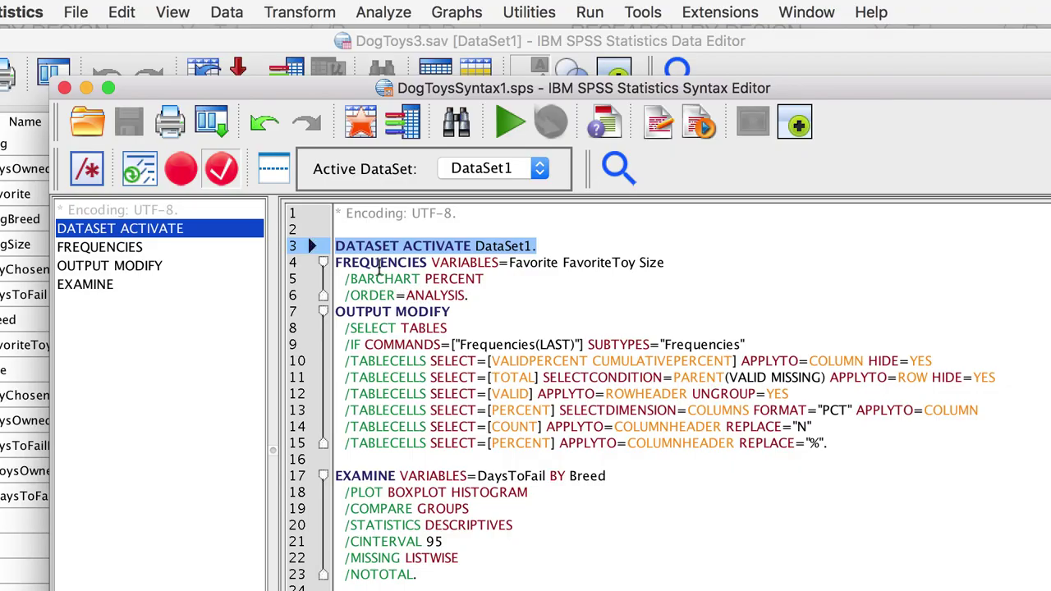
pyautogui.click(380, 263)
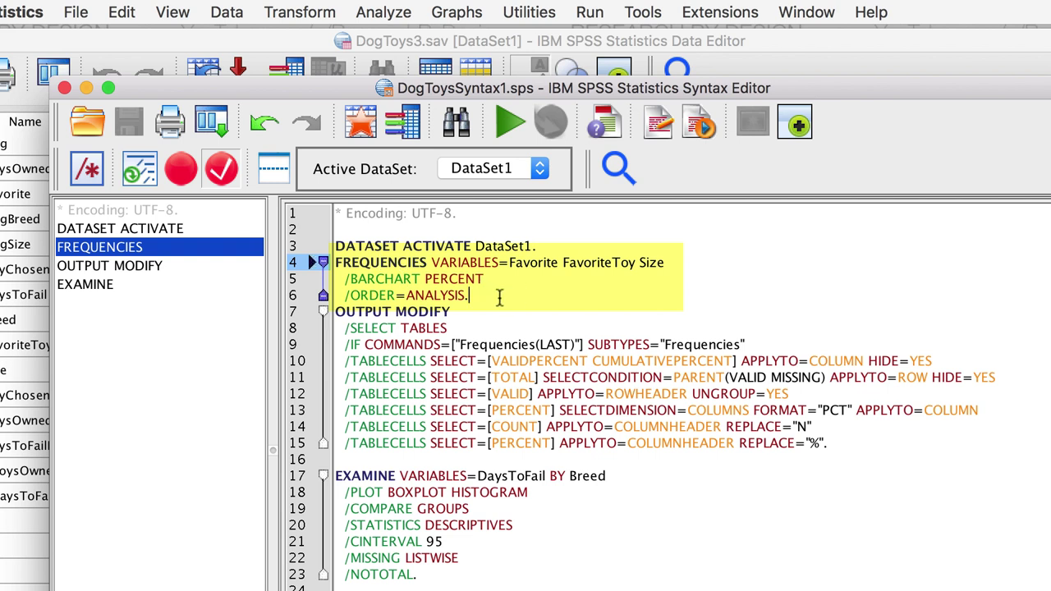
pyautogui.moveTo(337, 312); pyautogui.dragTo(561, 441)
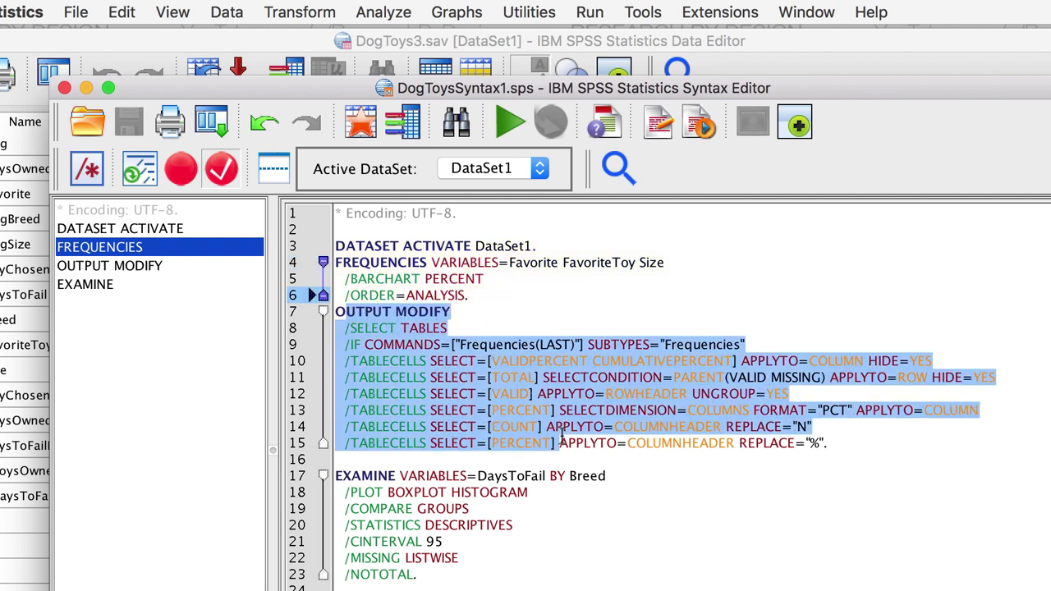
pyautogui.moveTo(336, 477); pyautogui.dragTo(431, 572)
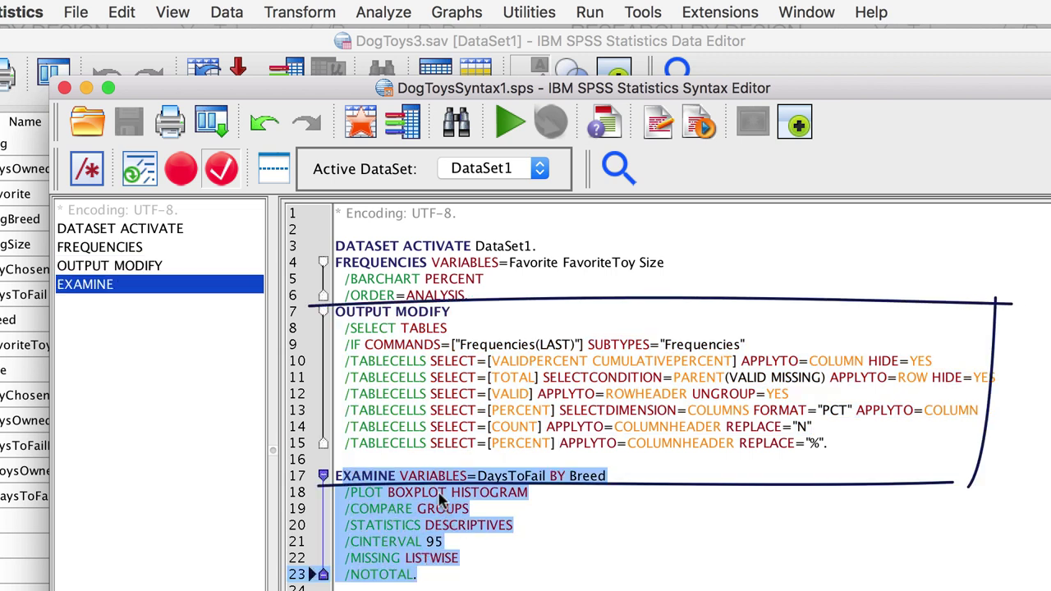
# Step: Select the syntax from the FREQUENCIES command through the EXAMINE command and run the selection
pyautogui.click(541, 565)
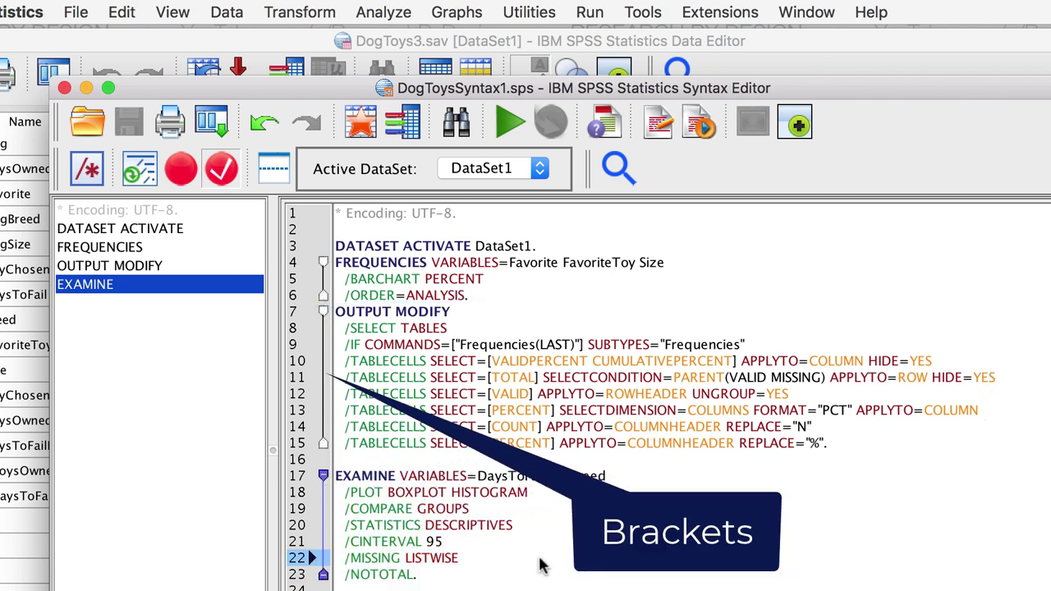
pyautogui.click(373, 279)
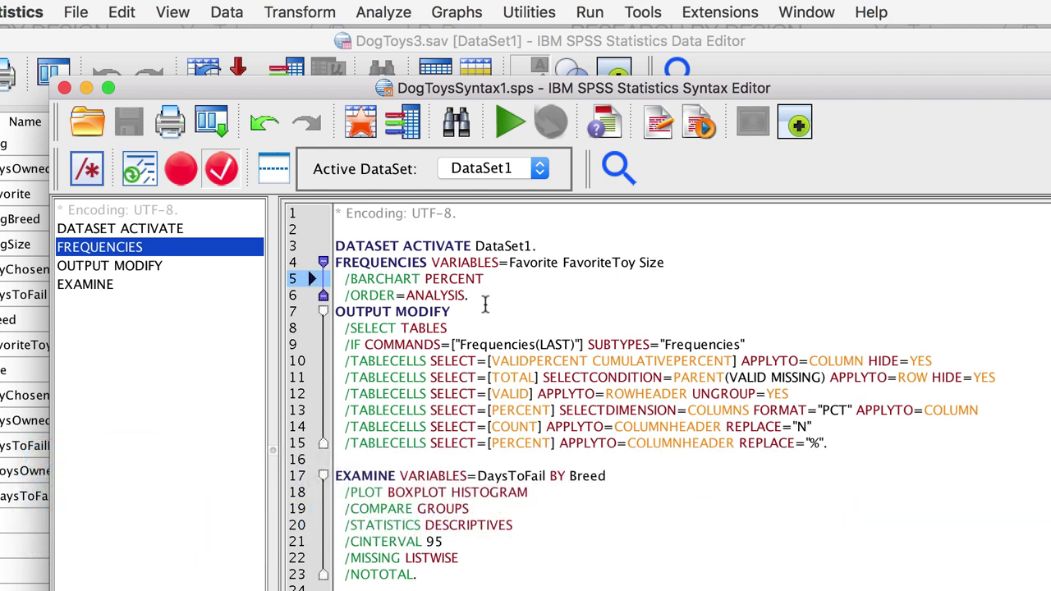
pyautogui.moveTo(369, 263); pyautogui.dragTo(420, 537)
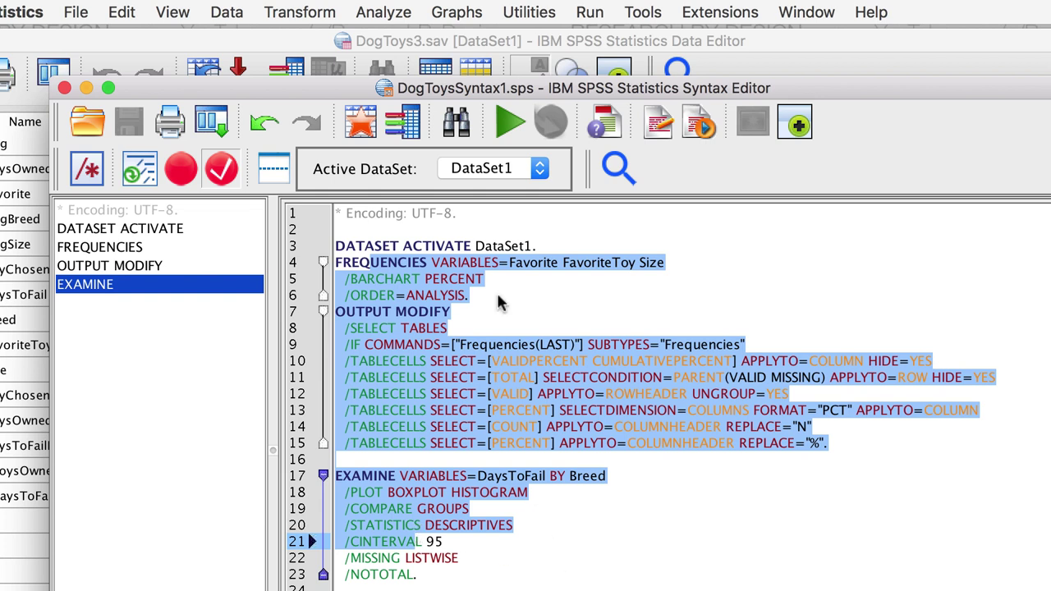
pyautogui.click(506, 125)
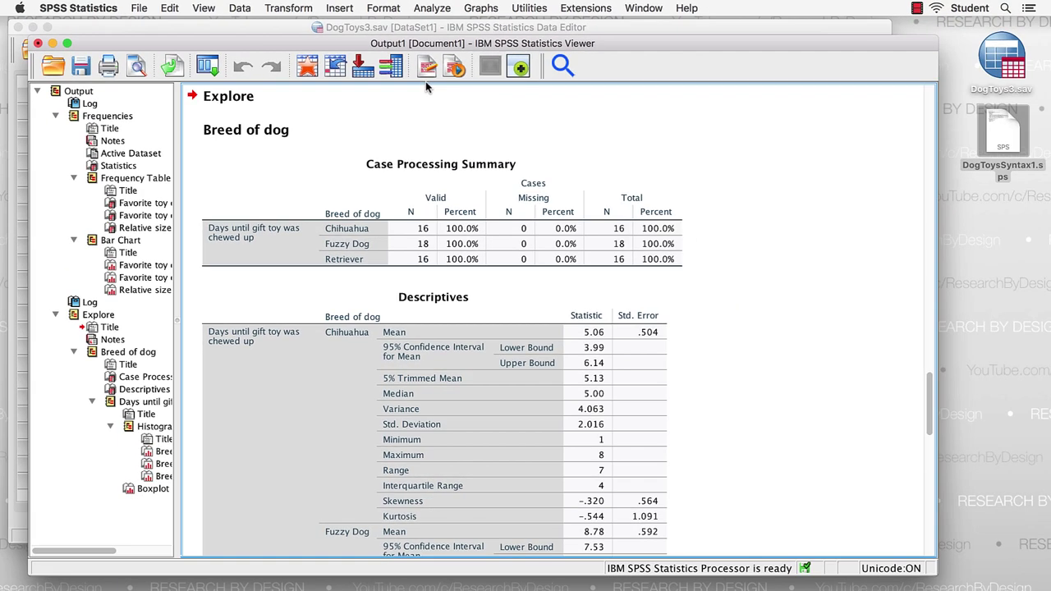
# Step: Save the output to the Desktop as DogToysOutput1 and place its desktop icon directly below the syntax file
pyautogui.click(82, 68)
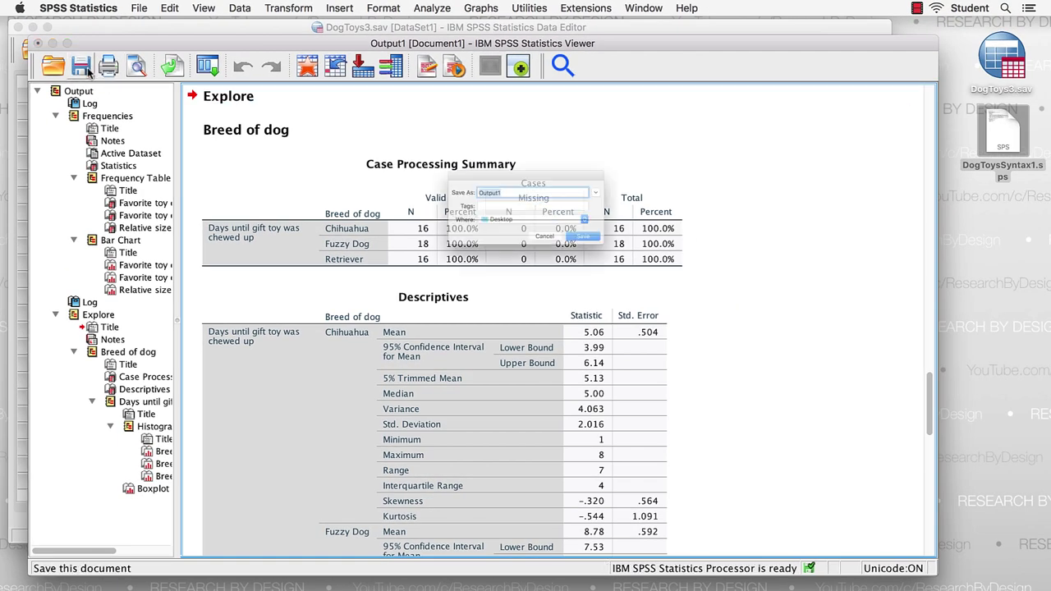
pyautogui.click(449, 183)
pyautogui.write('DogToys')
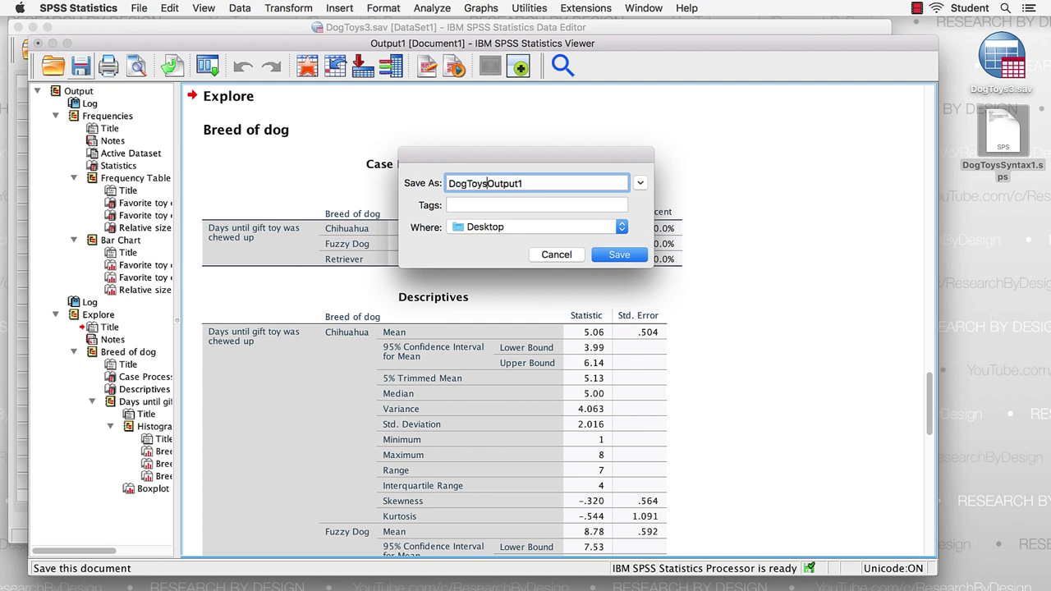
pyautogui.click(639, 257)
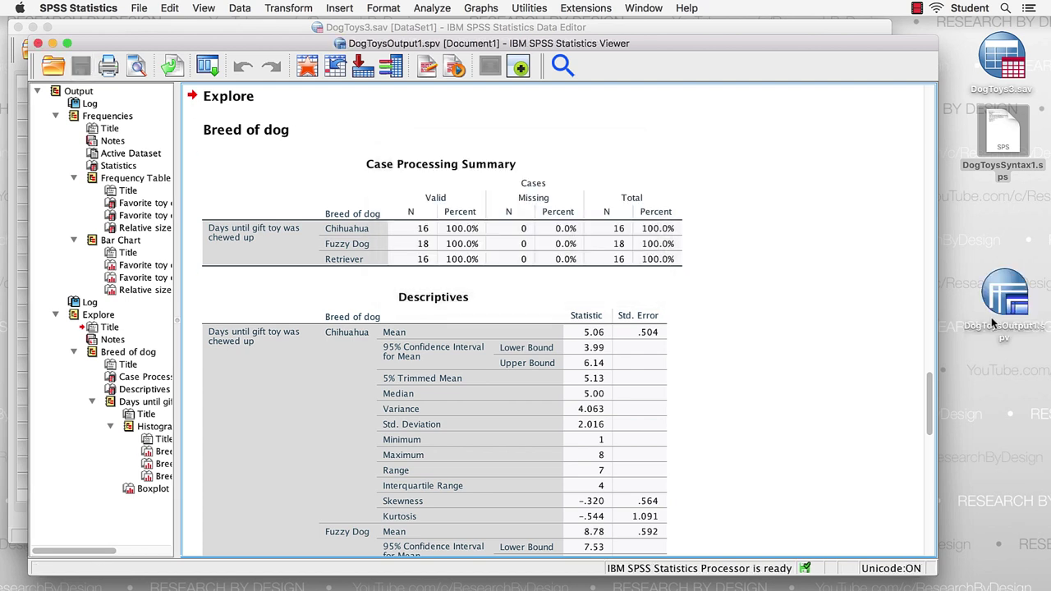
pyautogui.moveTo(1015, 305); pyautogui.dragTo(1007, 215)
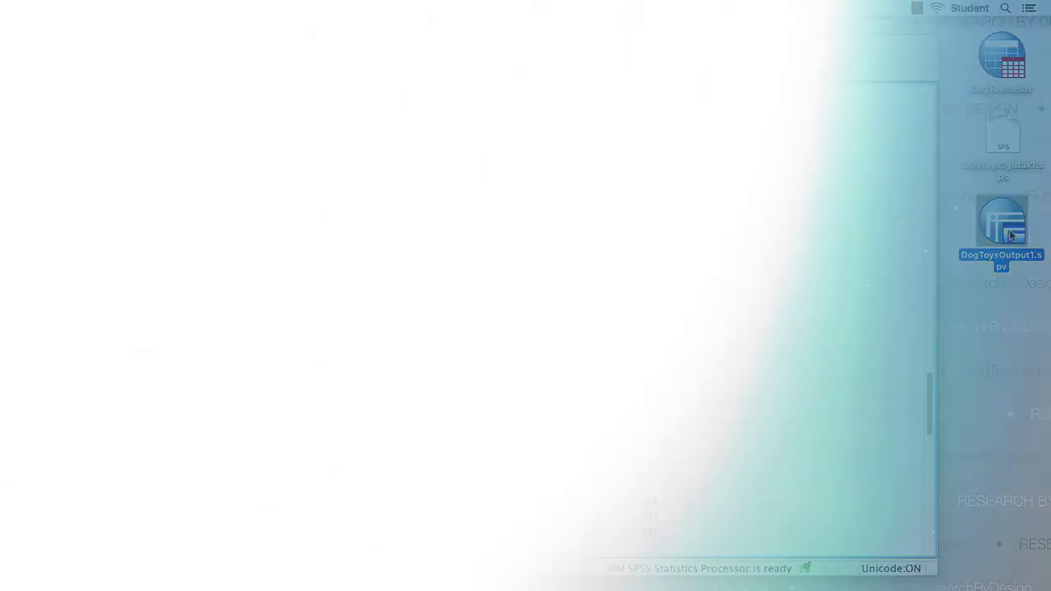
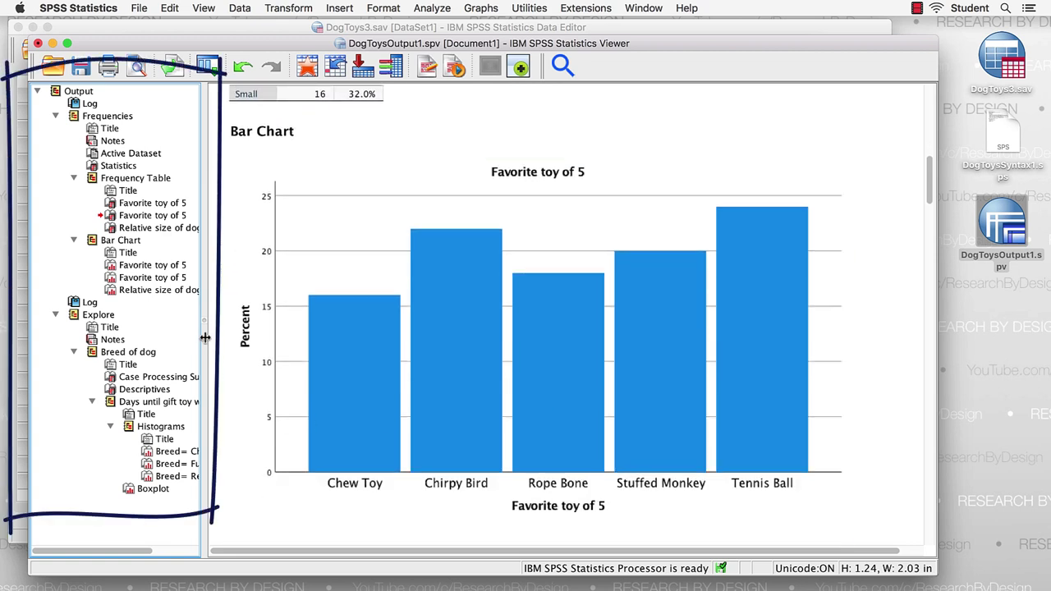
# Step: Widen the output outline and use it to view the Explore results, the second Log and the Frequencies results
pyautogui.moveTo(202, 328); pyautogui.dragTo(255, 330)
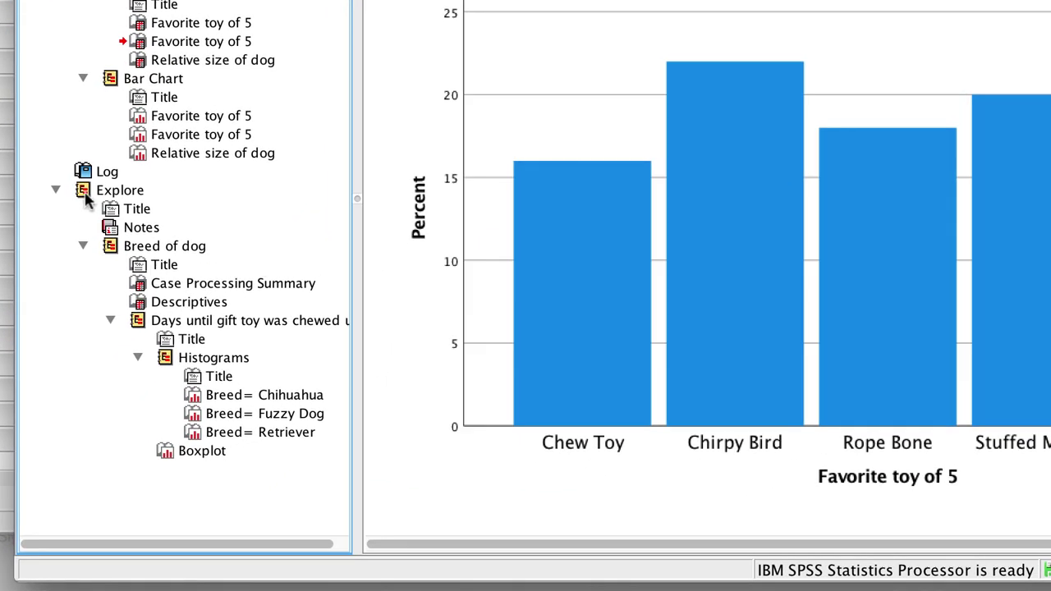
pyautogui.click(82, 190)
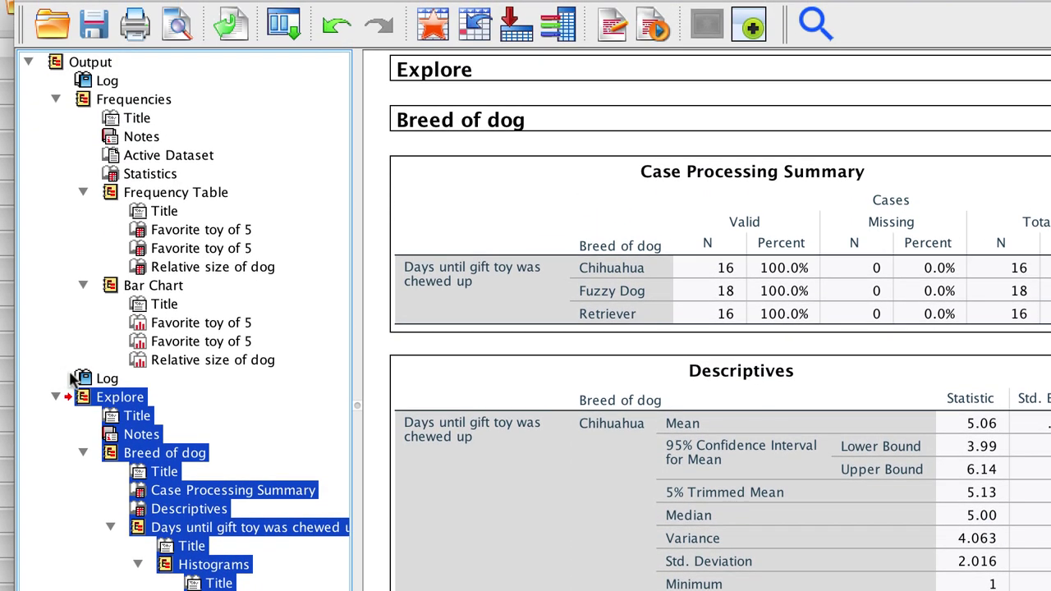
pyautogui.click(82, 378)
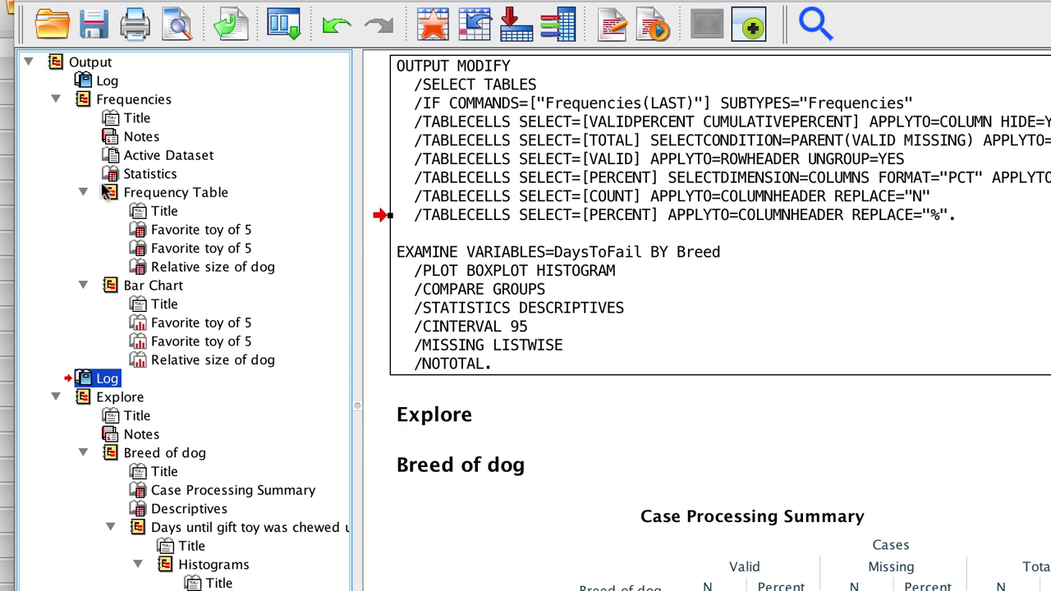
pyautogui.click(84, 101)
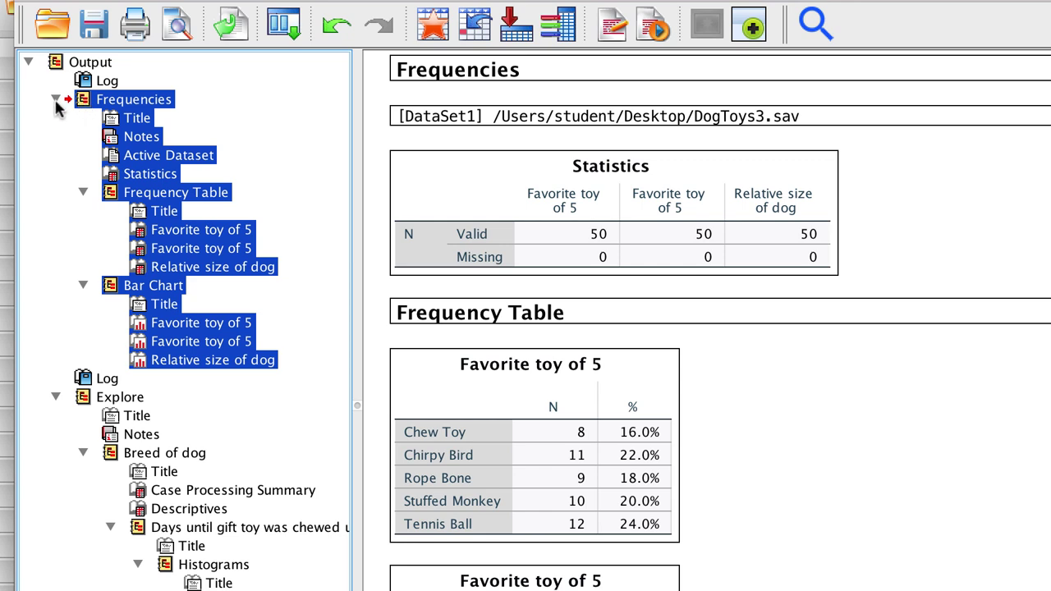
# Step: Collapse and re-expand the Frequencies output and its Frequency Table group in the outline
pyautogui.click(56, 100)
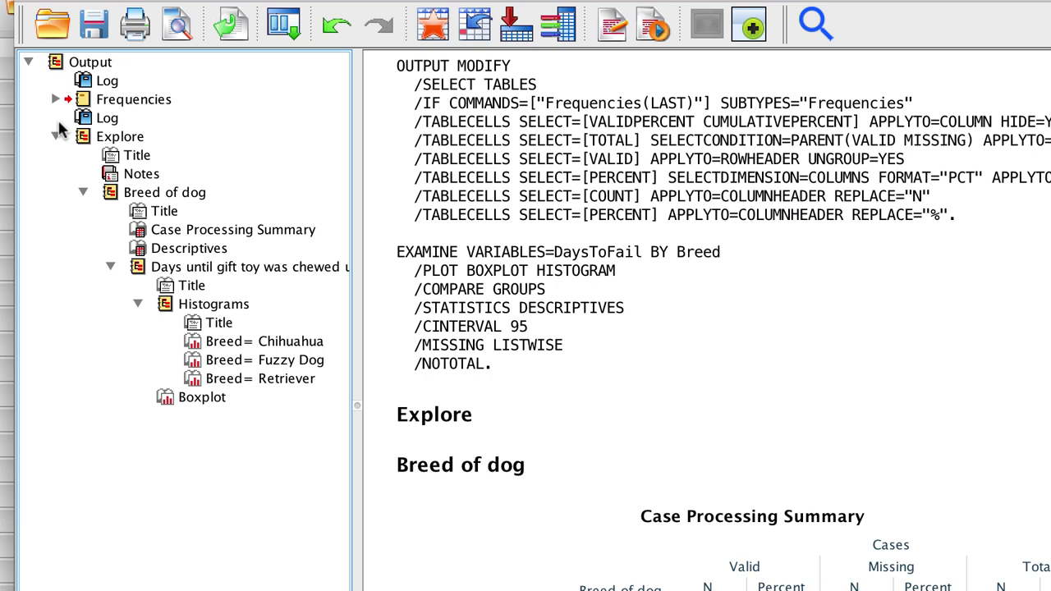
pyautogui.click(56, 99)
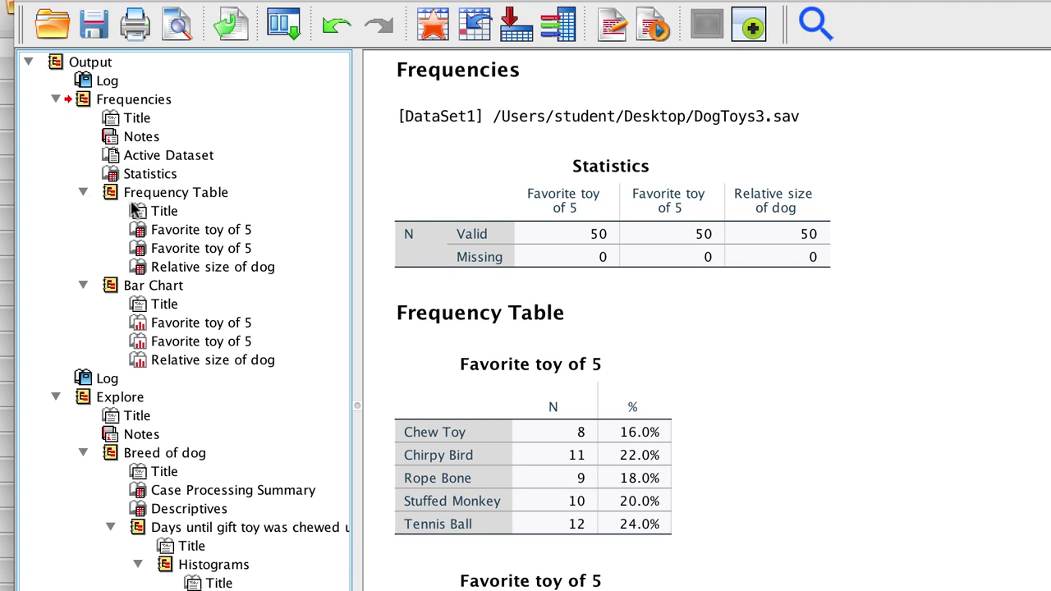
pyautogui.click(83, 193)
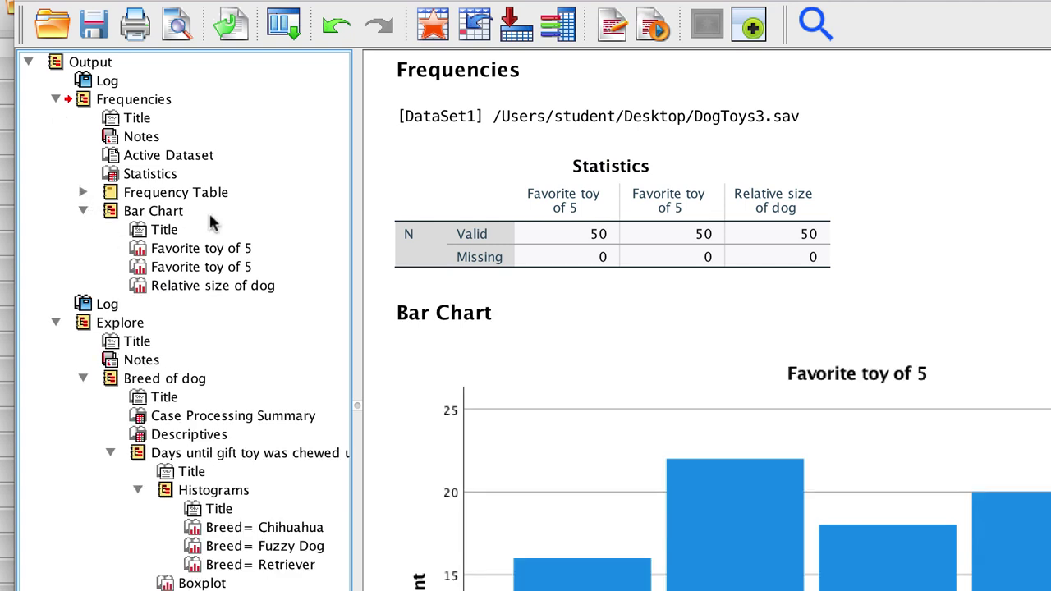
pyautogui.click(83, 193)
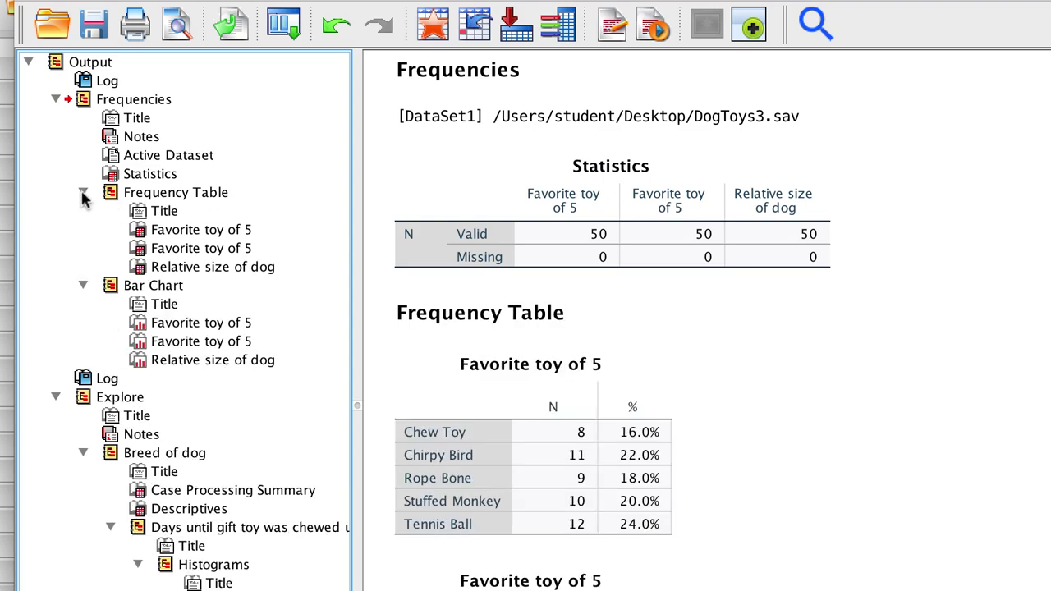
# Step: Move the Relative size of dog table to the first place under the Frequency Table title in the outline
pyautogui.click(140, 267)
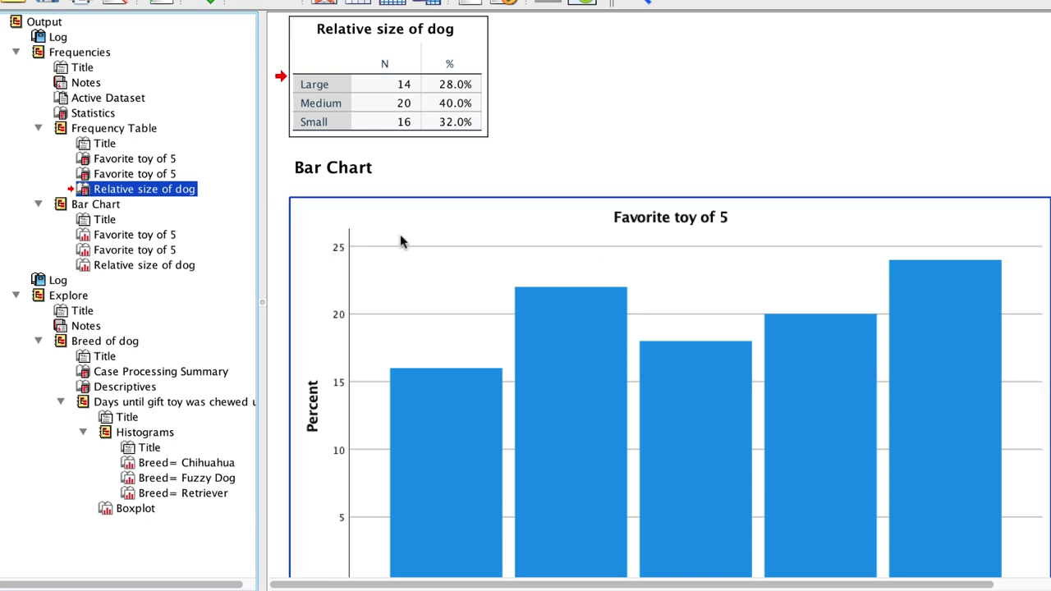
pyautogui.scroll(10, 485, 284)
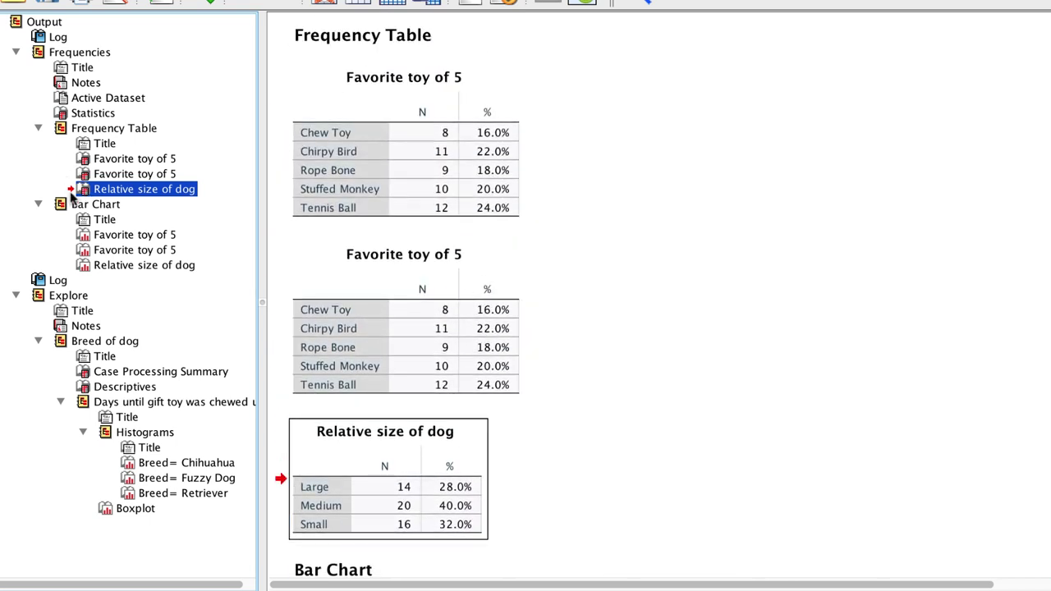
pyautogui.moveTo(80, 192); pyautogui.dragTo(82, 155)
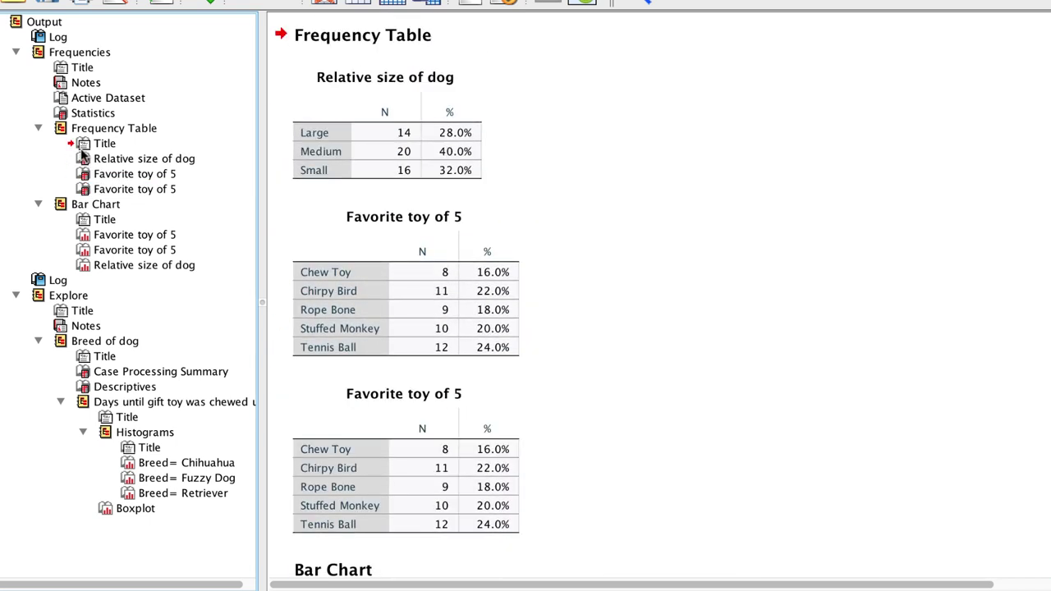
# Step: Compare the two Favorite toy of 5 frequency tables and delete the first one from the output
pyautogui.click(482, 322)
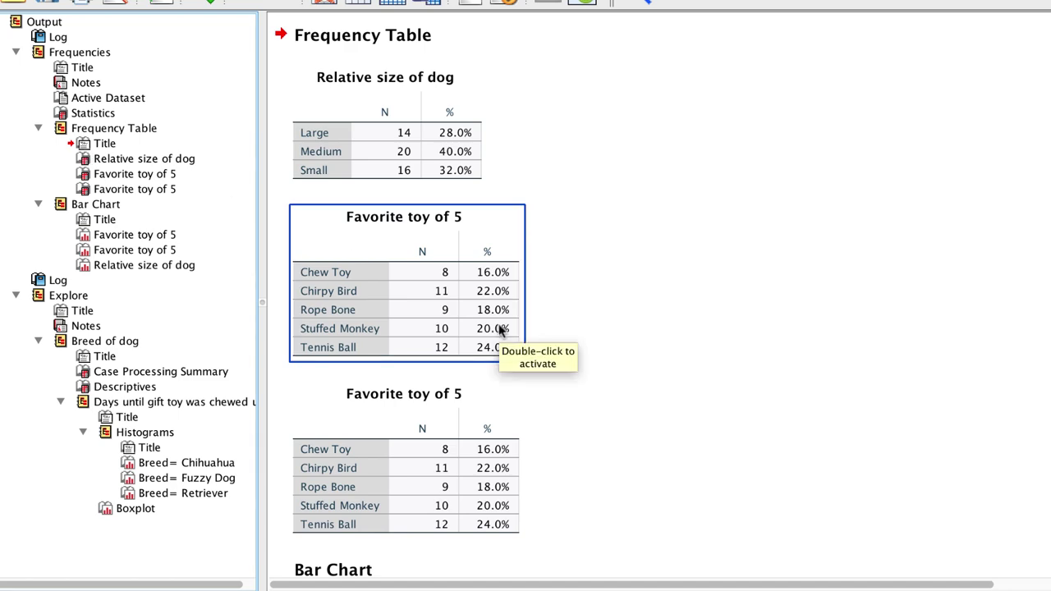
pyautogui.click(438, 451)
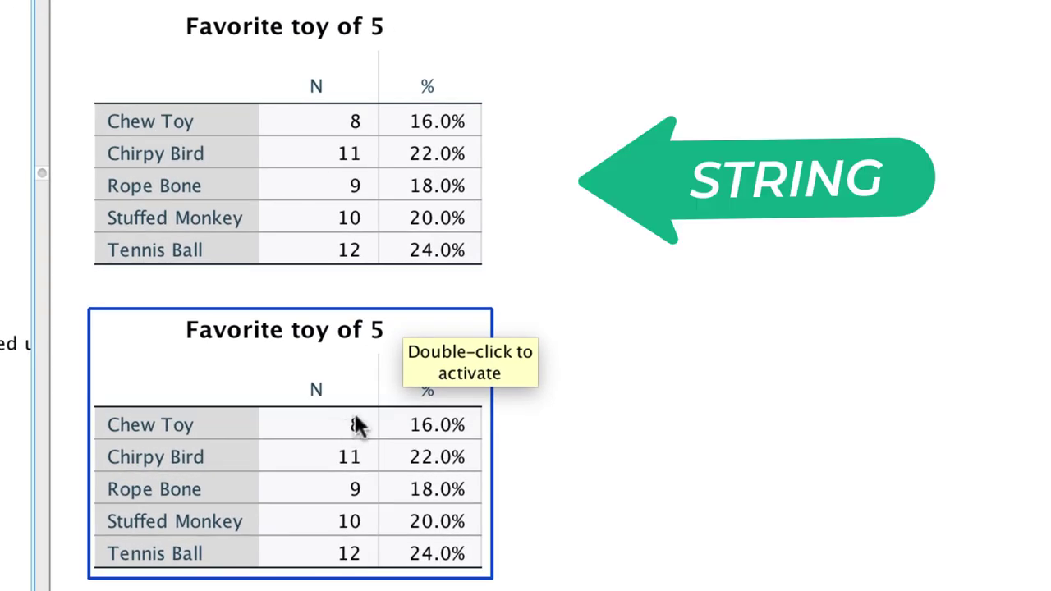
pyautogui.click(463, 251)
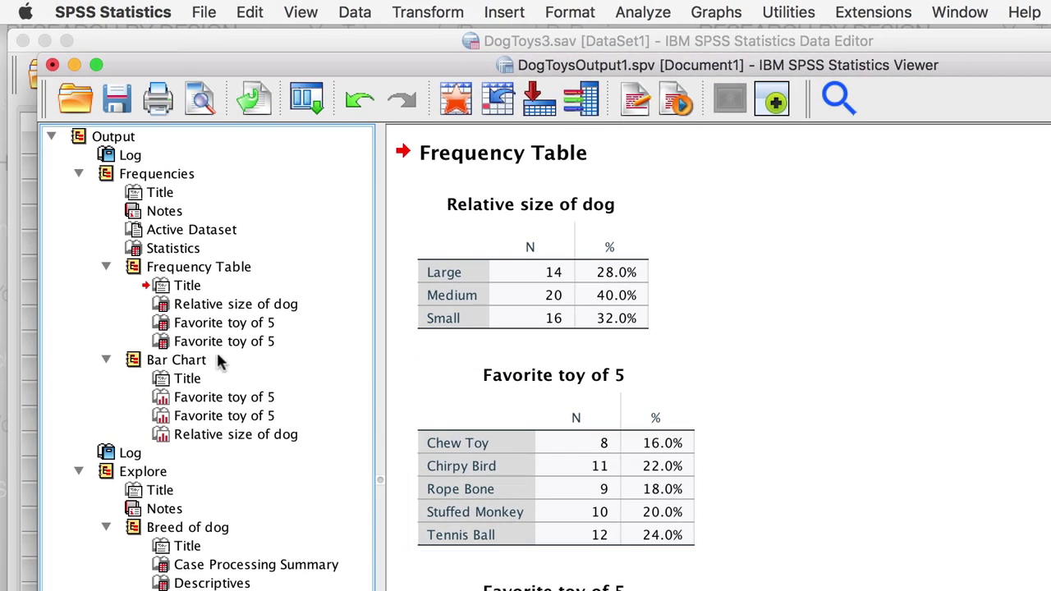
pyautogui.click(160, 326)
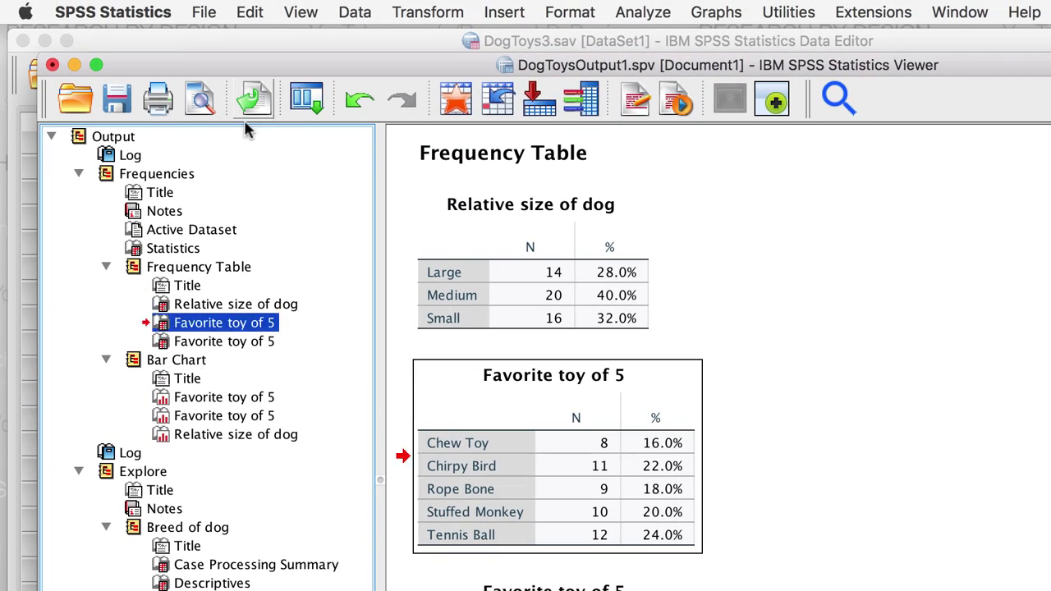
pyautogui.click(251, 13)
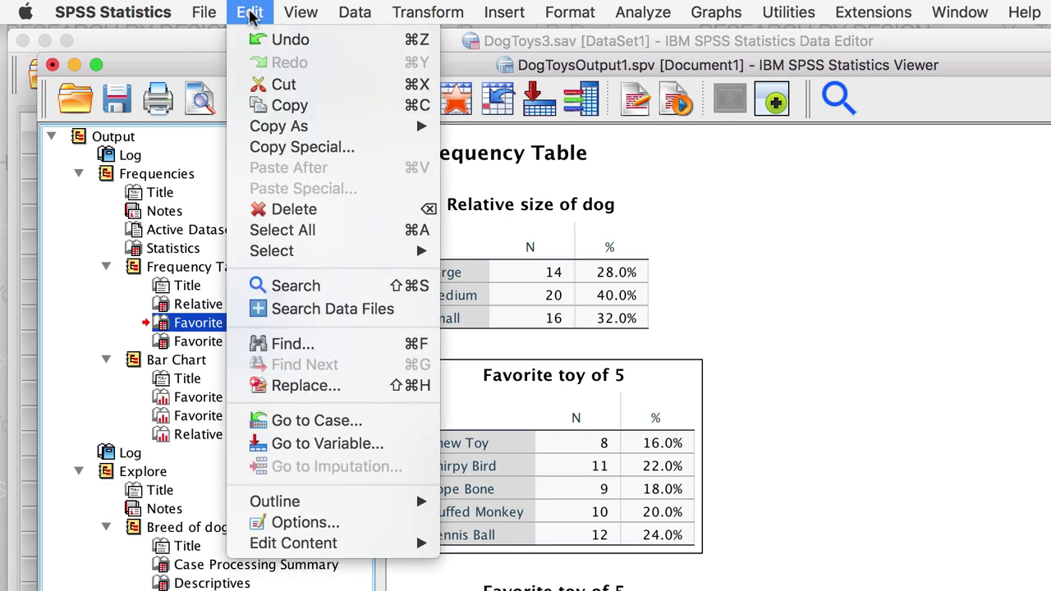
pyautogui.click(352, 210)
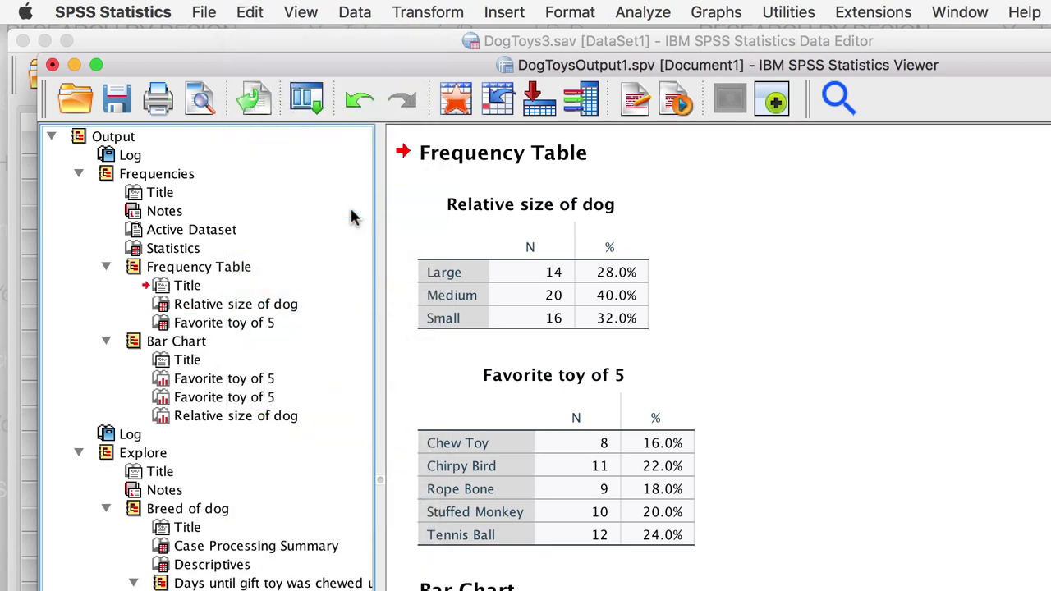
# Step: Delete the second Favorite toy of 5 bar chart from the output
pyautogui.click(679, 416)
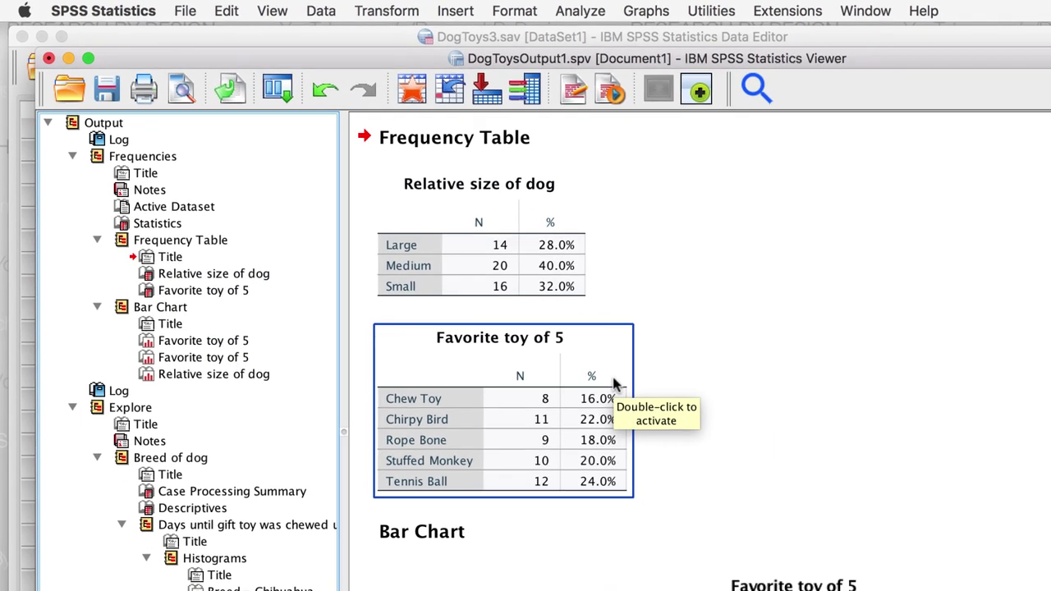
pyautogui.scroll(-5, 612, 353)
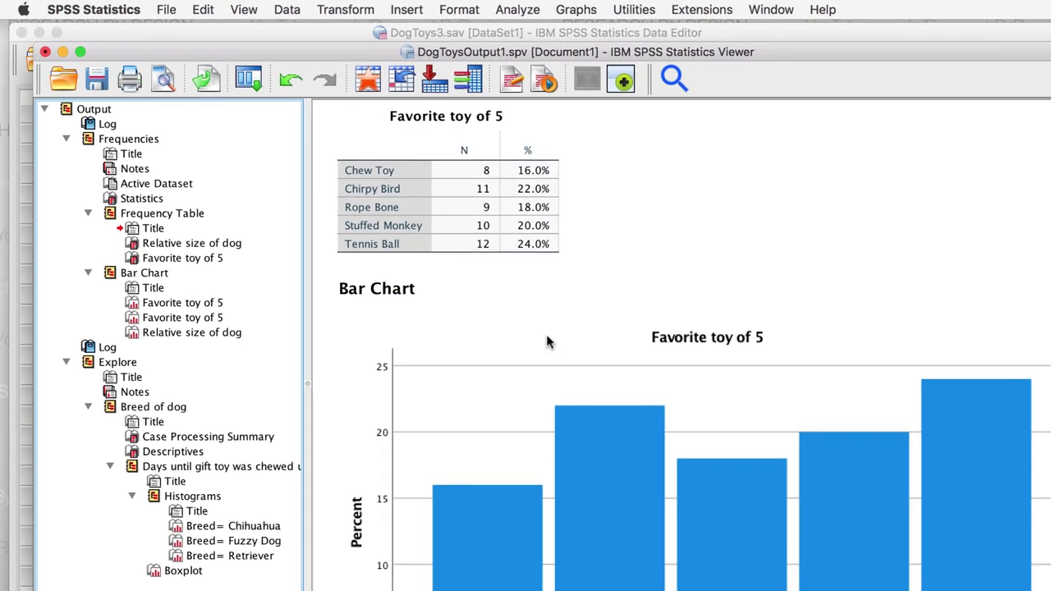
pyautogui.click(148, 362)
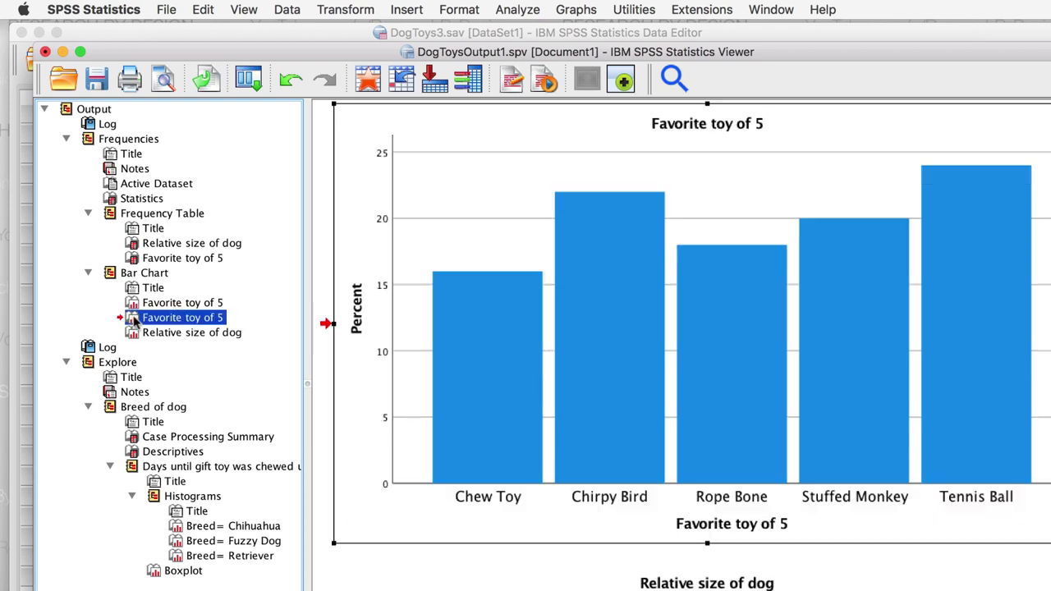
pyautogui.click(203, 9)
pyautogui.click(236, 171)
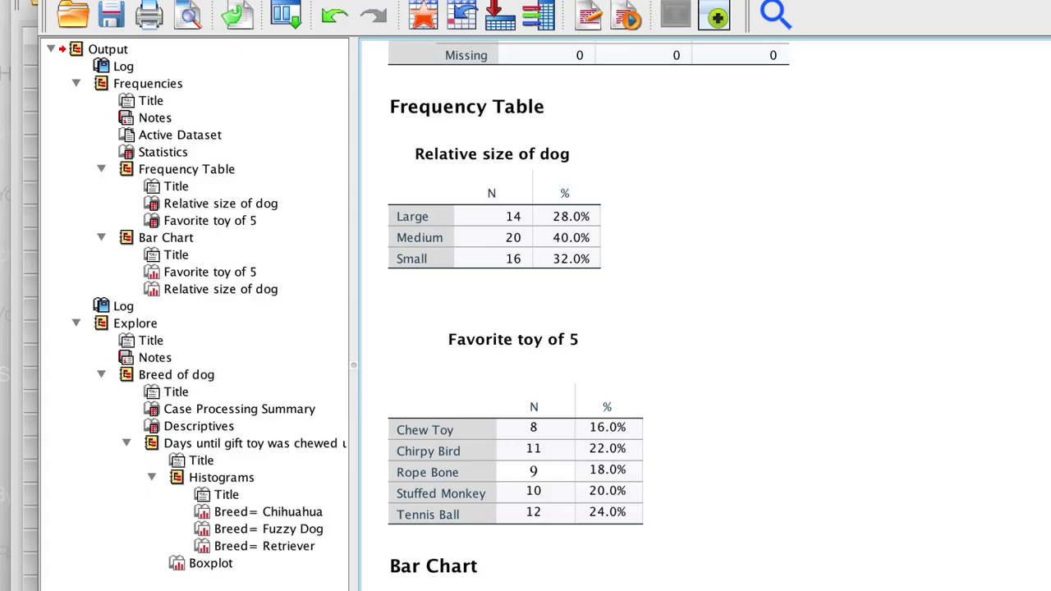
# Step: Open the Favorite toy of 5 frequency table for editing and bring up its TableLooks settings
pyautogui.click(433, 463)
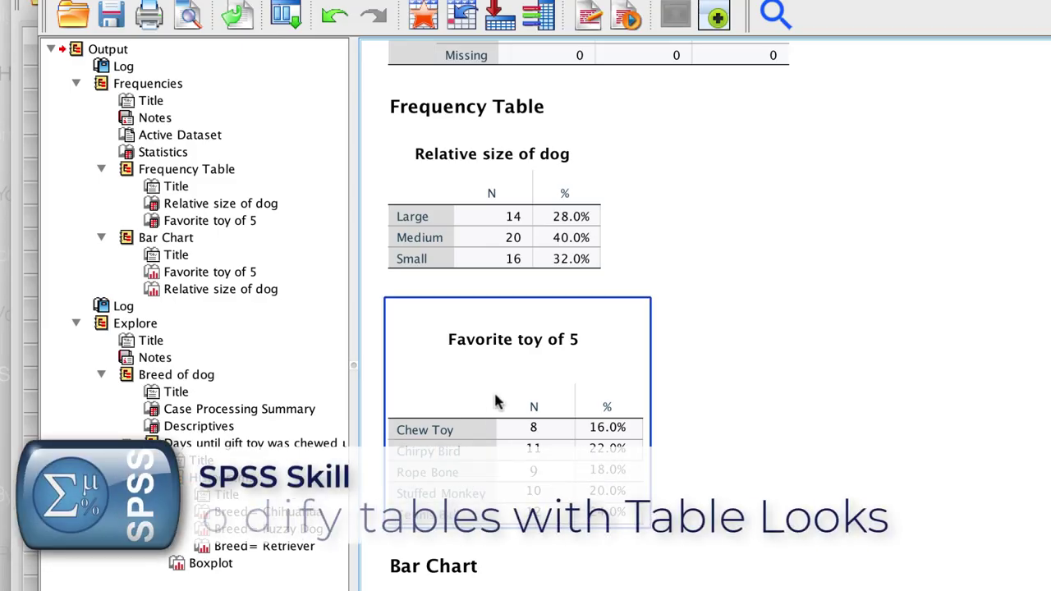
pyautogui.click(510, 376)
pyautogui.doubleClick(511, 375)
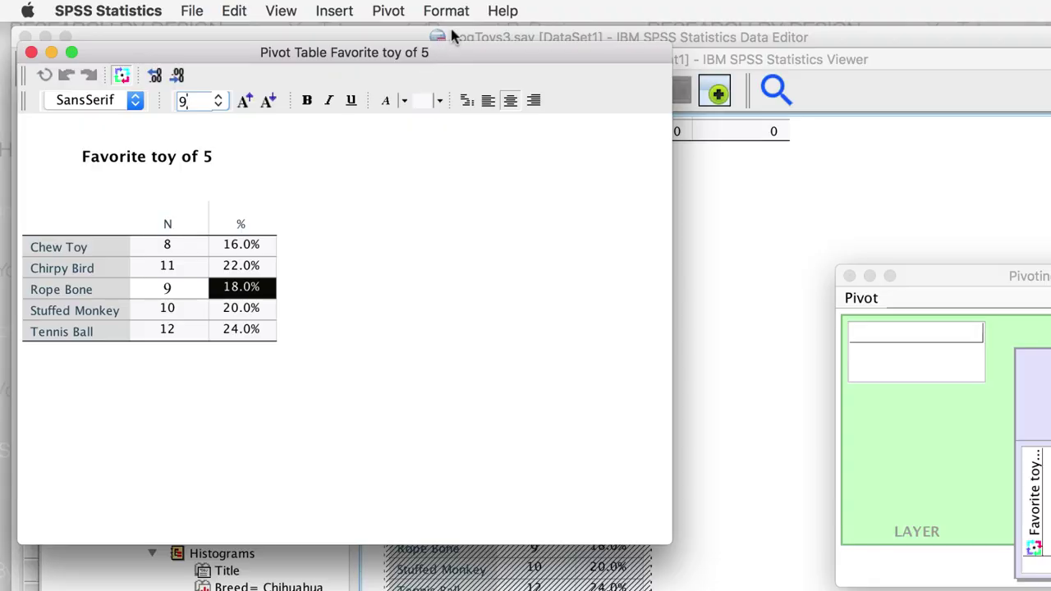
pyautogui.click(462, 15)
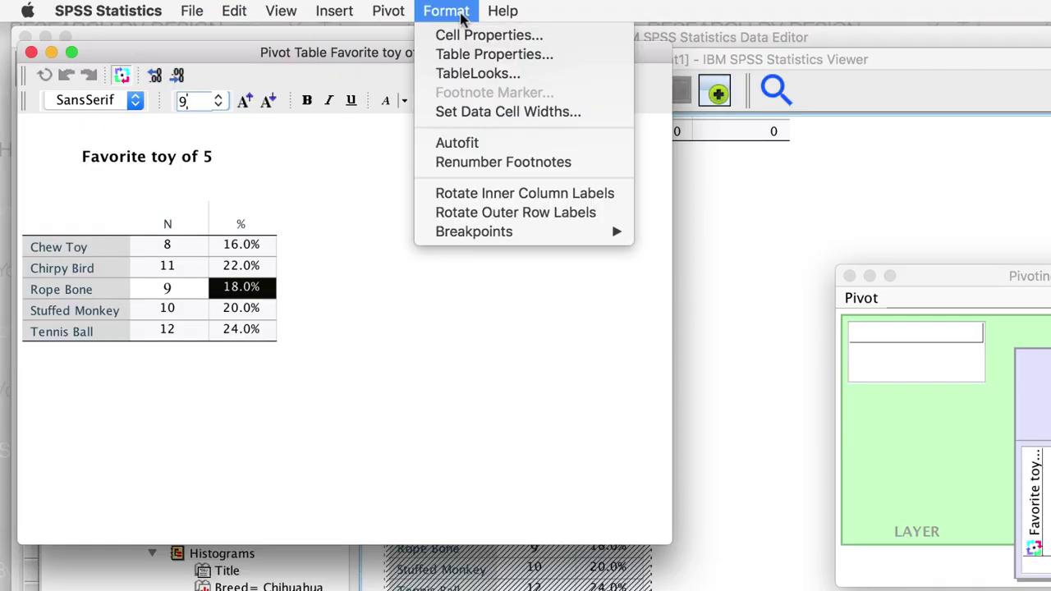
pyautogui.click(573, 73)
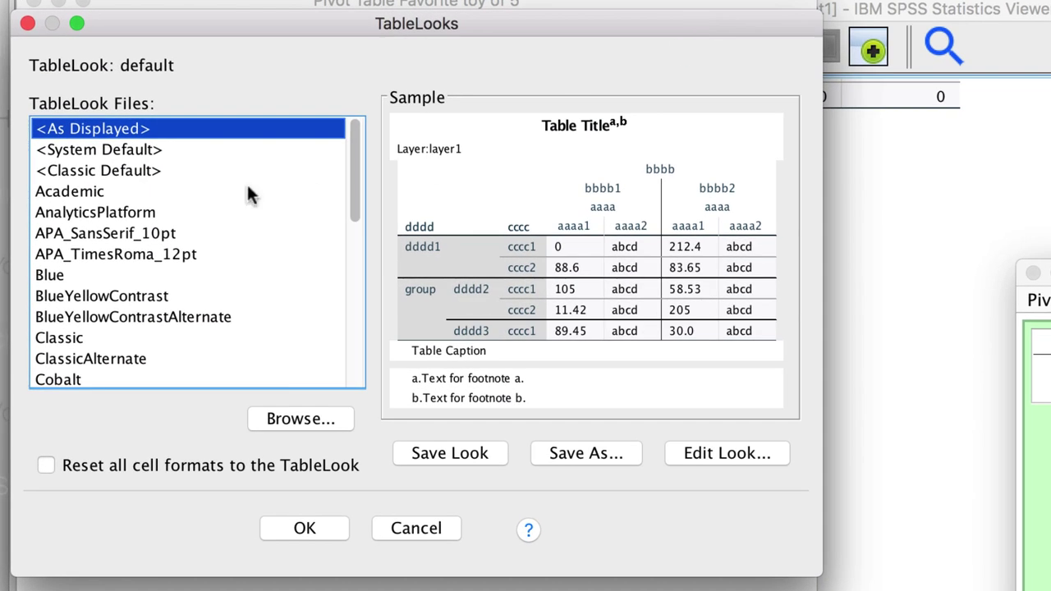
# Step: Preview the available TableLooks on the sample table, including Academic, BlueYellowContrast, Cobalt, Contrast and Easter Egg
pyautogui.click(170, 191)
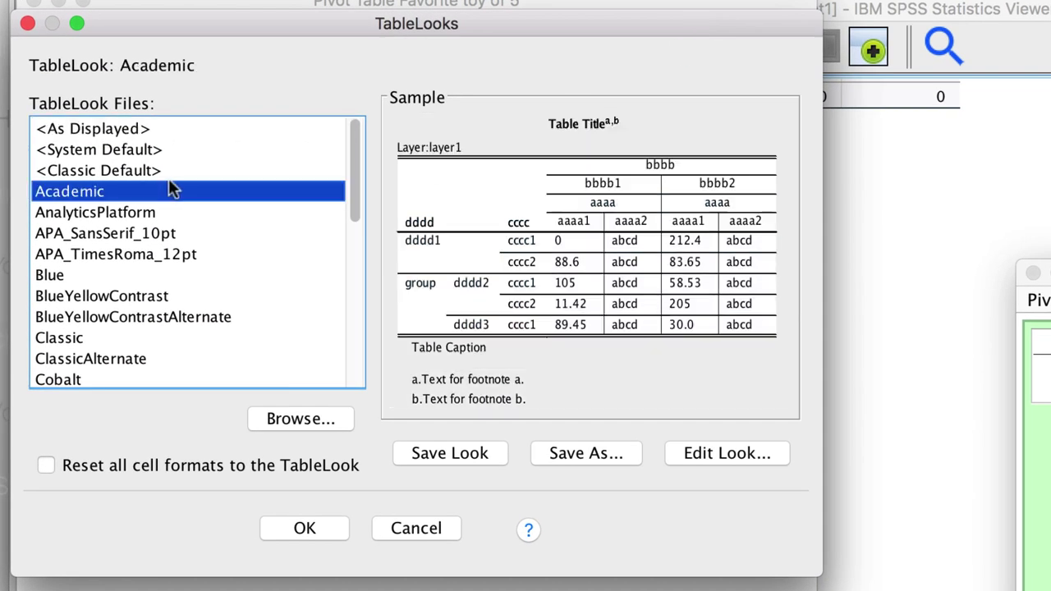
pyautogui.click(170, 233)
pyautogui.click(165, 294)
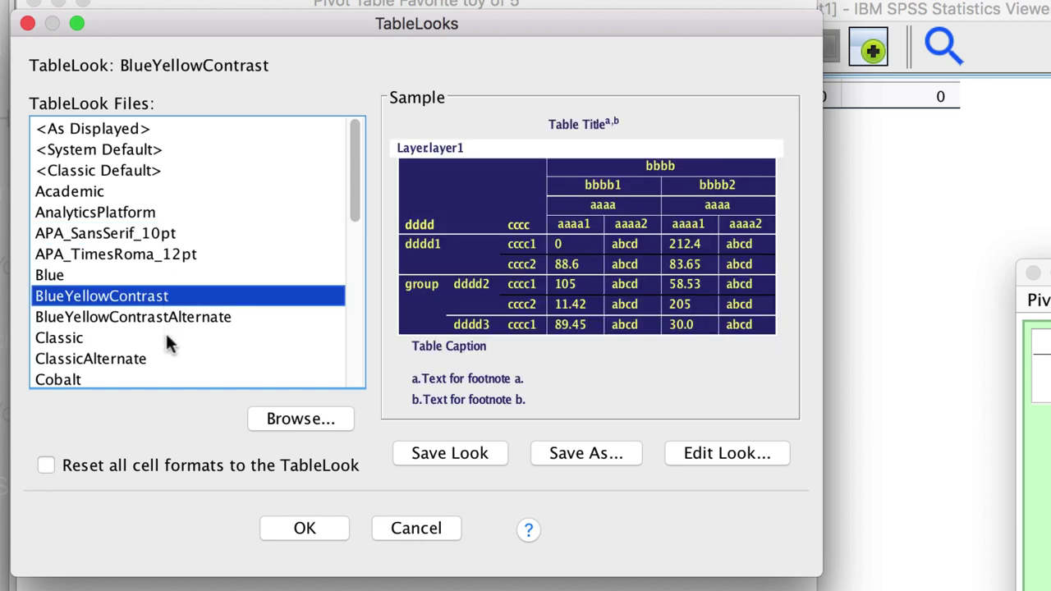
pyautogui.click(166, 336)
pyautogui.click(165, 377)
pyautogui.scroll(-5, 164, 373)
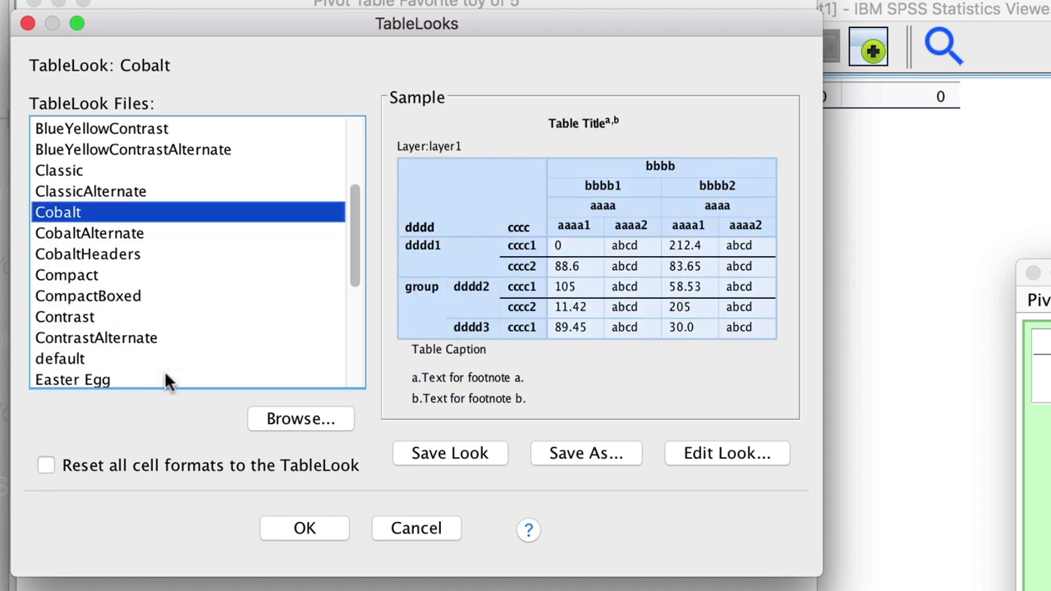
pyautogui.scroll(-1, 165, 379)
pyautogui.click(145, 255)
pyautogui.click(149, 296)
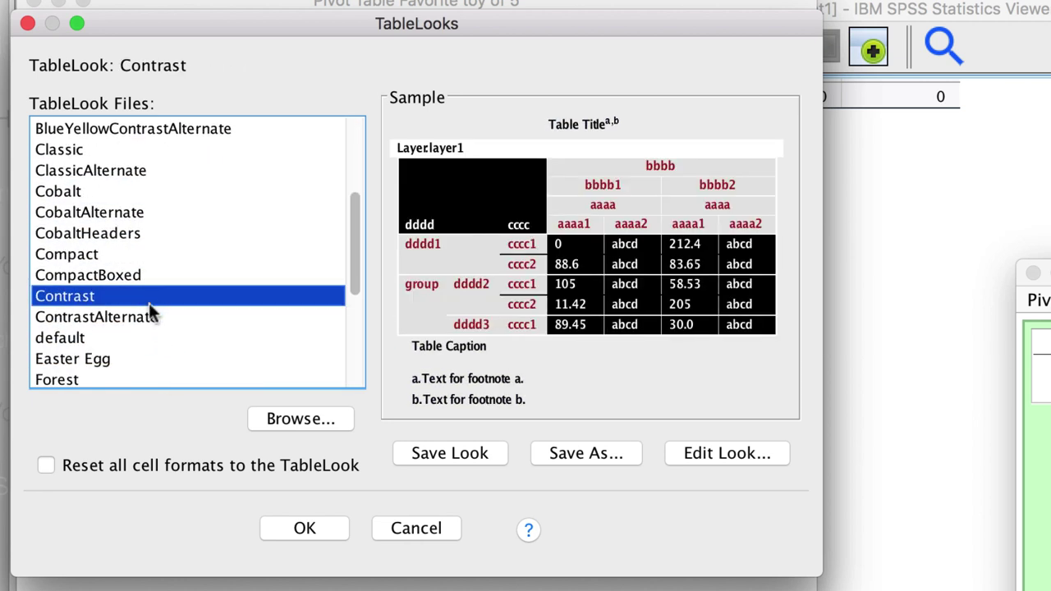
pyautogui.click(158, 359)
pyautogui.scroll(5, 156, 351)
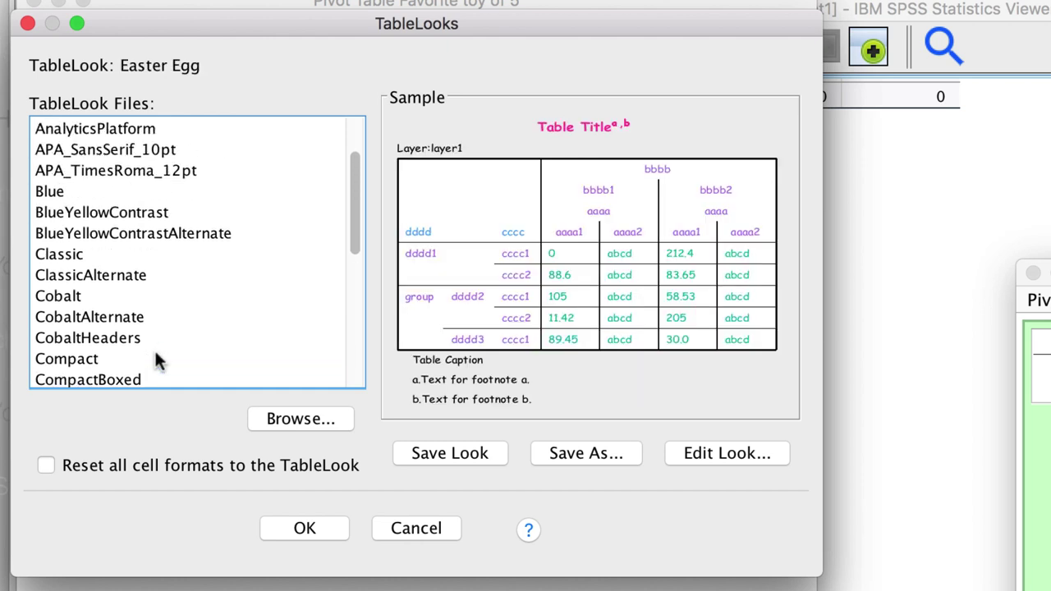
# Step: Apply the APA_TimesRoma_12pt TableLook to the Favorite toy of 5 table
pyautogui.click(160, 256)
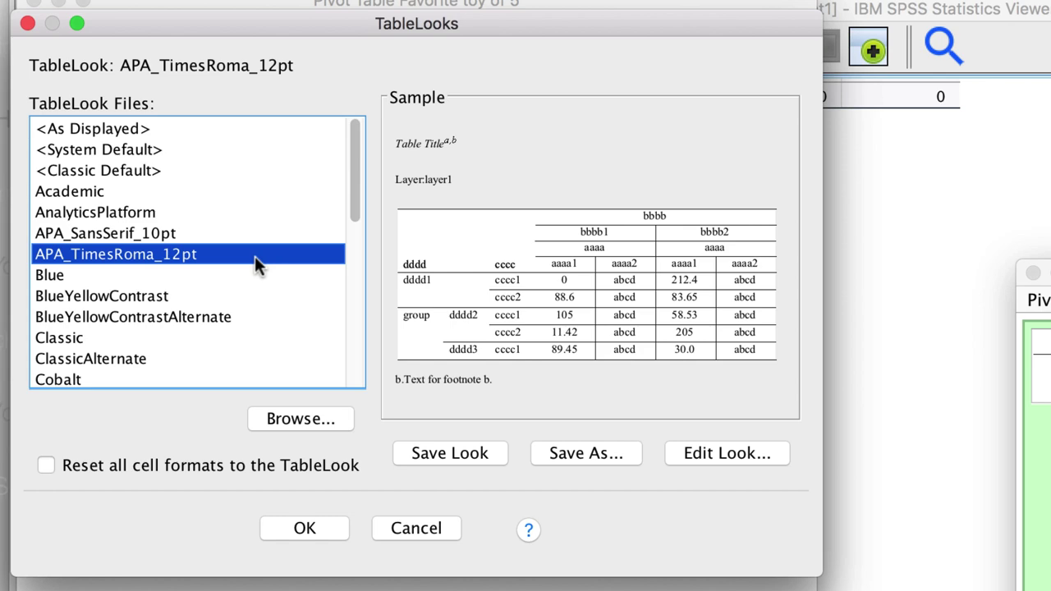
pyautogui.click(304, 528)
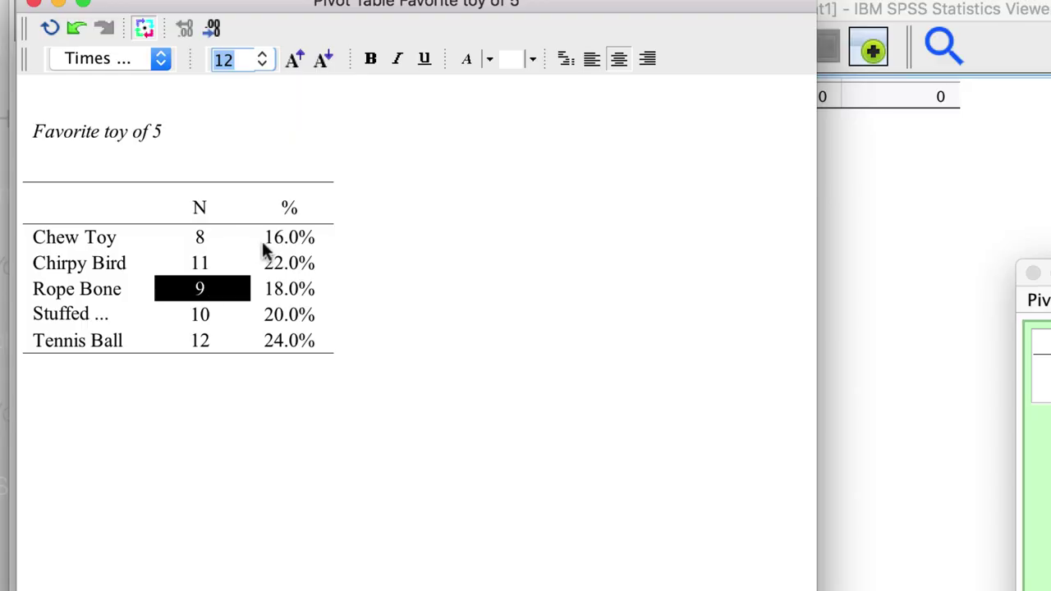
# Step: Reduce the values in the % column to zero decimals and widen the N column slightly
pyautogui.moveTo(270, 238); pyautogui.dragTo(303, 345)
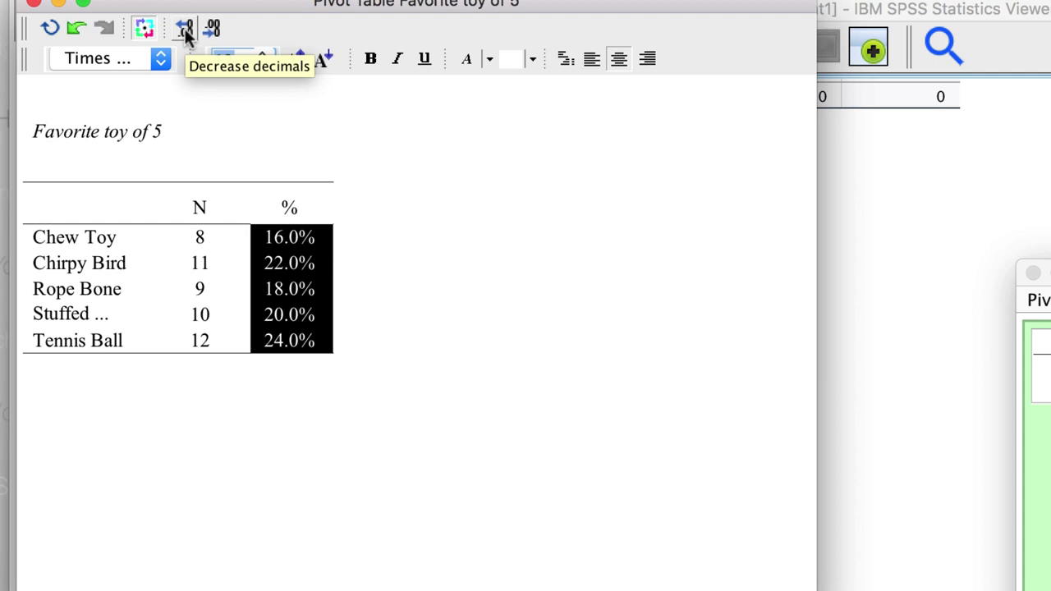
pyautogui.click(185, 29)
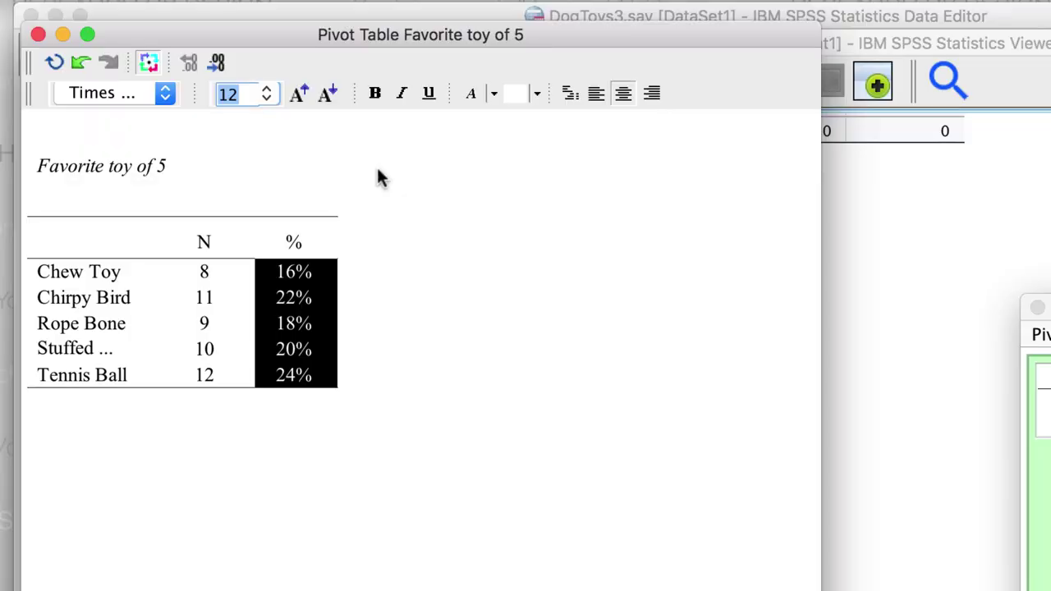
pyautogui.moveTo(254, 241); pyautogui.dragTo(284, 240)
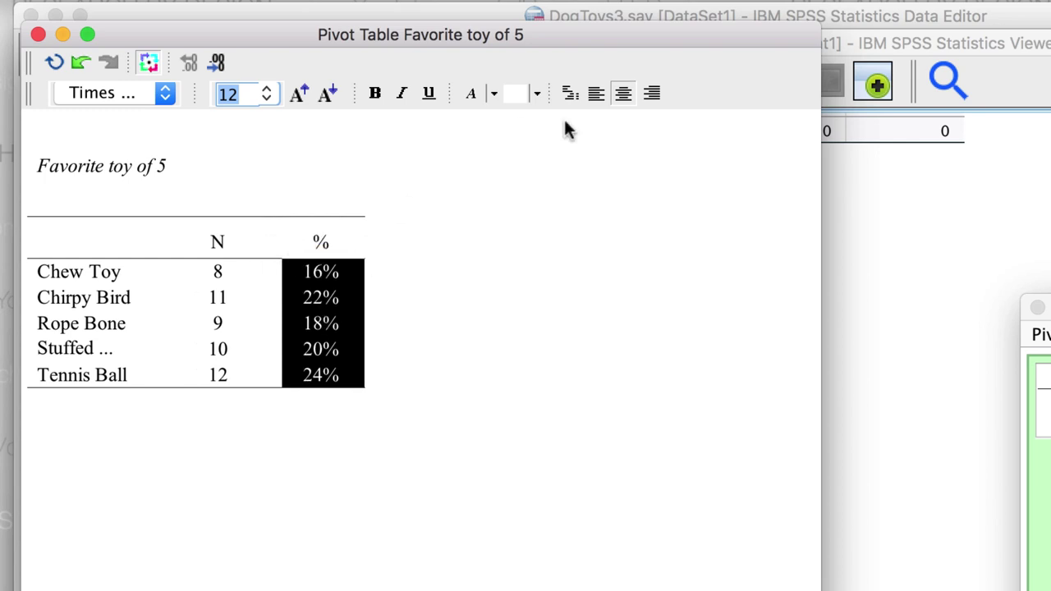
# Step: Try left, right and mixed alignment on the values of the Favorite toy of 5 table
pyautogui.click(596, 95)
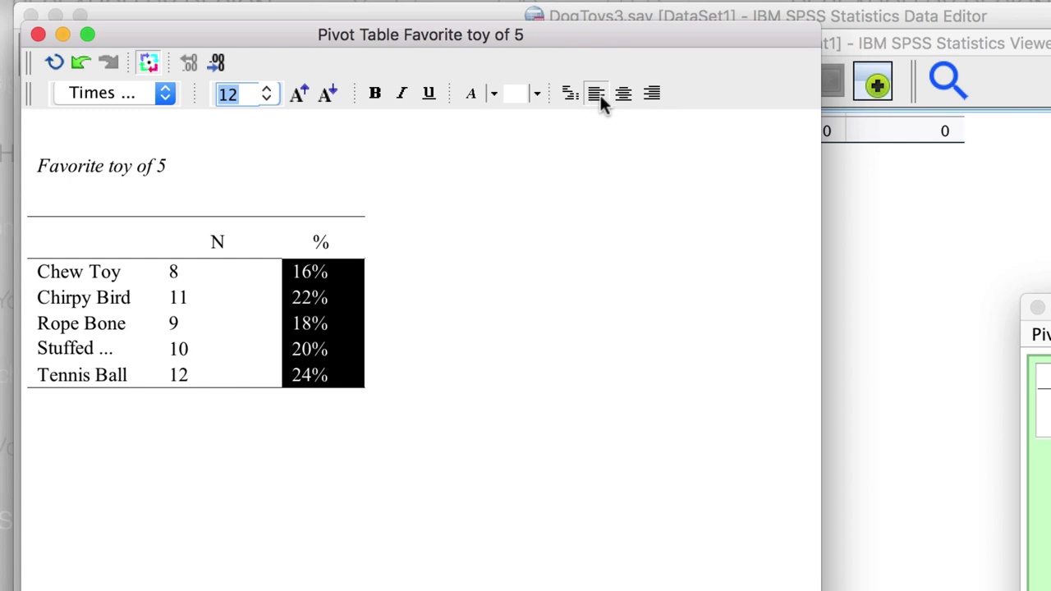
pyautogui.click(652, 95)
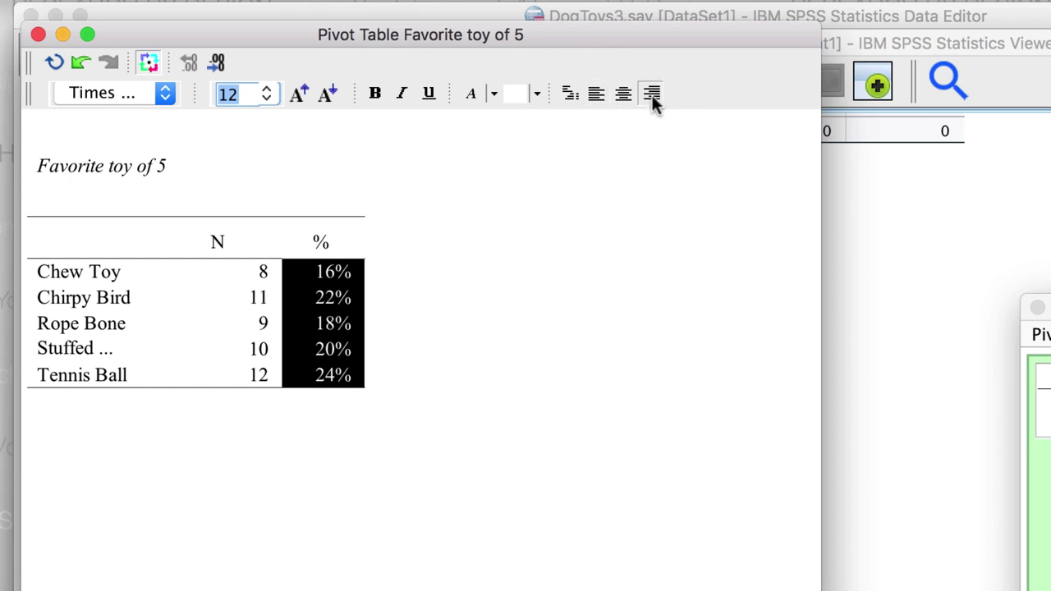
pyautogui.click(567, 94)
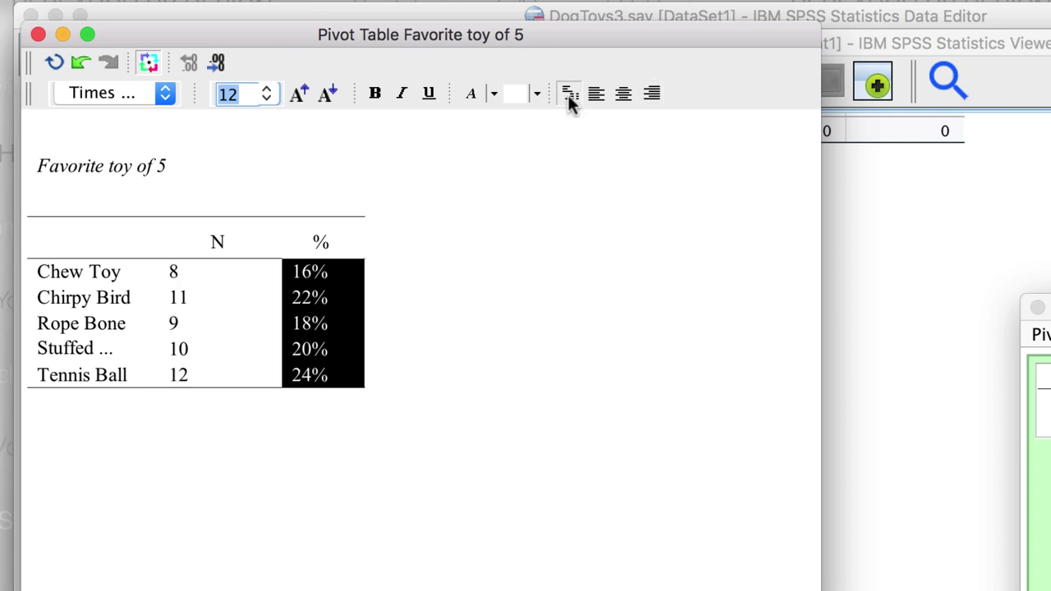
# Step: Try separate alignments on individual N cells, and center all the N and % values
pyautogui.click(179, 297)
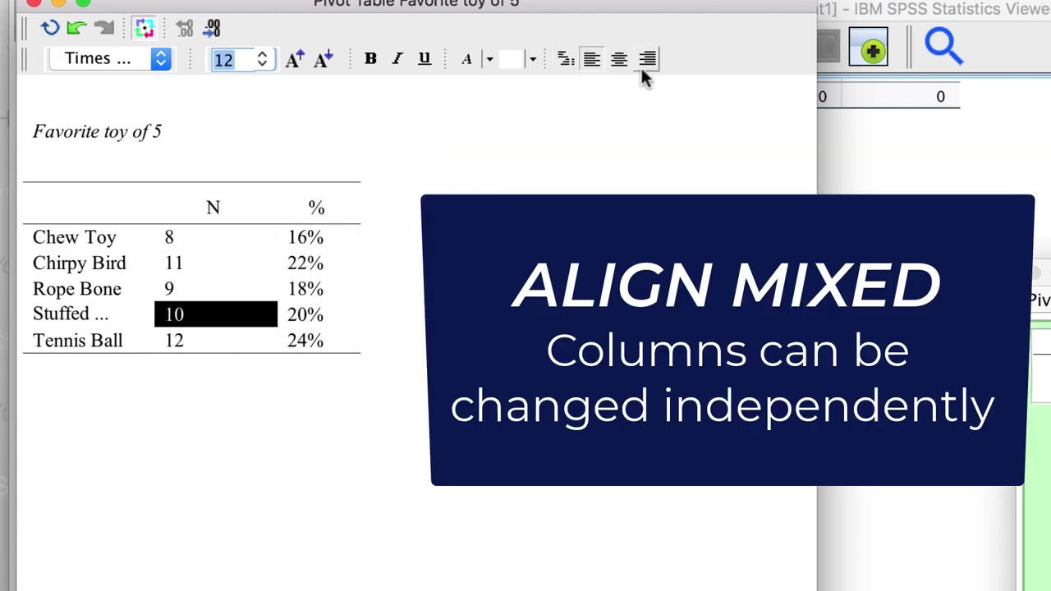
pyautogui.moveTo(176, 236); pyautogui.dragTo(299, 337)
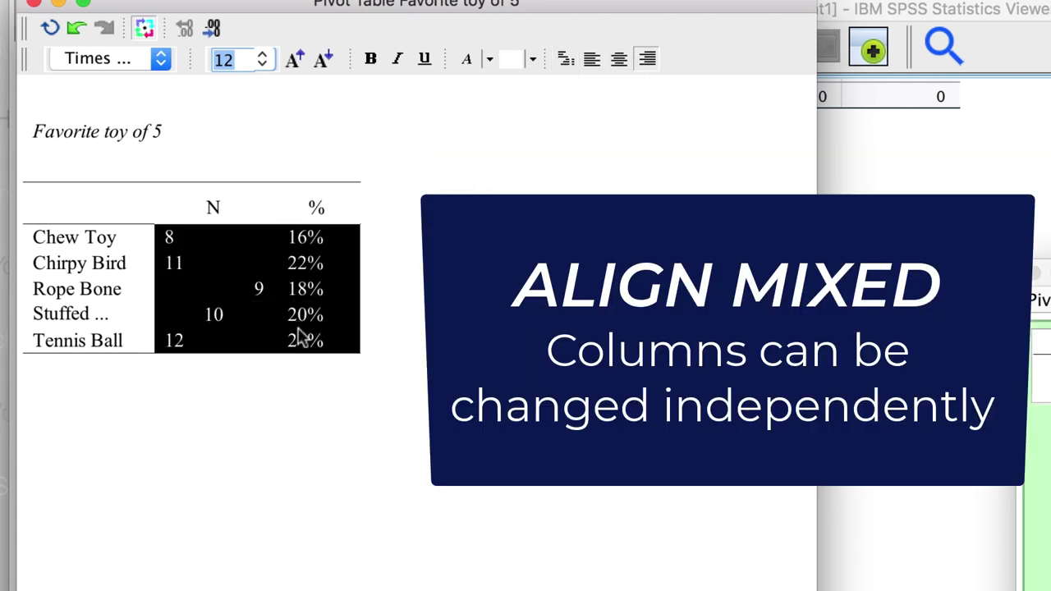
pyautogui.click(617, 62)
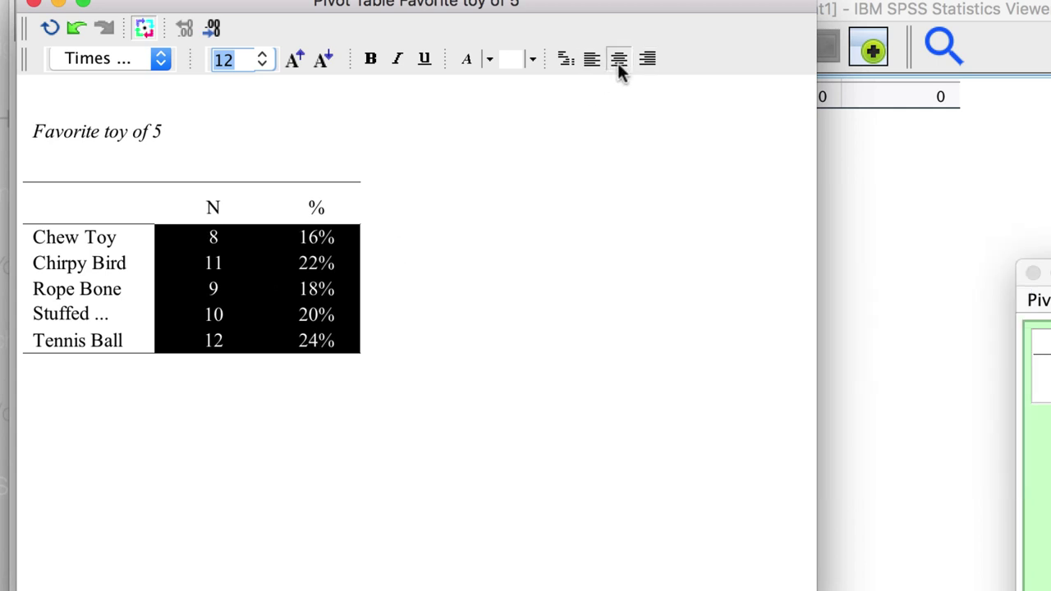
# Step: Look through the font sizes, make all N and % values bold, and toggle italics on and off
pyautogui.click(262, 59)
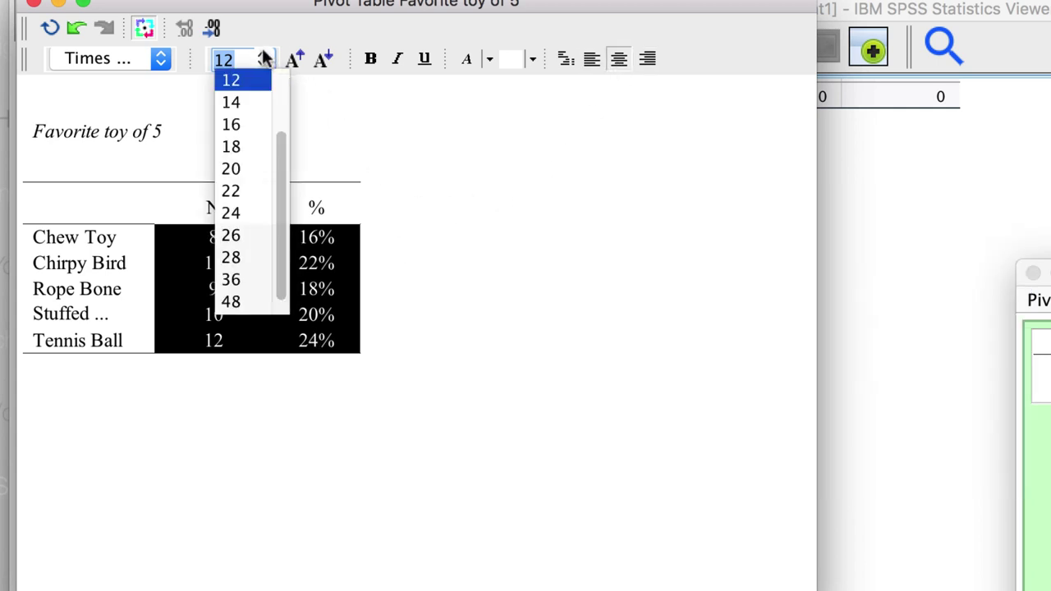
pyautogui.click(371, 59)
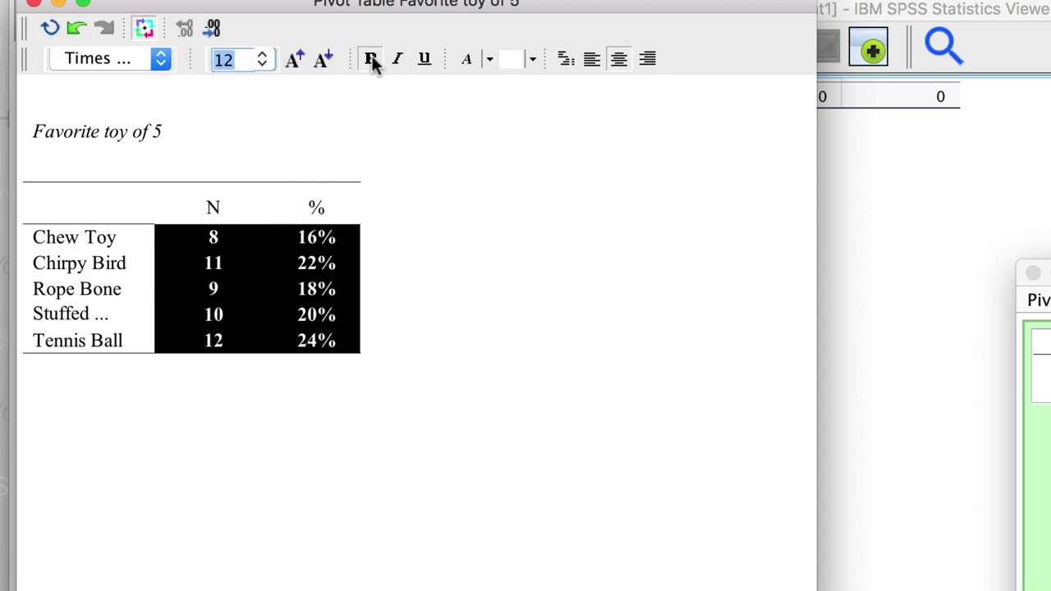
pyautogui.click(396, 60)
pyautogui.click(396, 60)
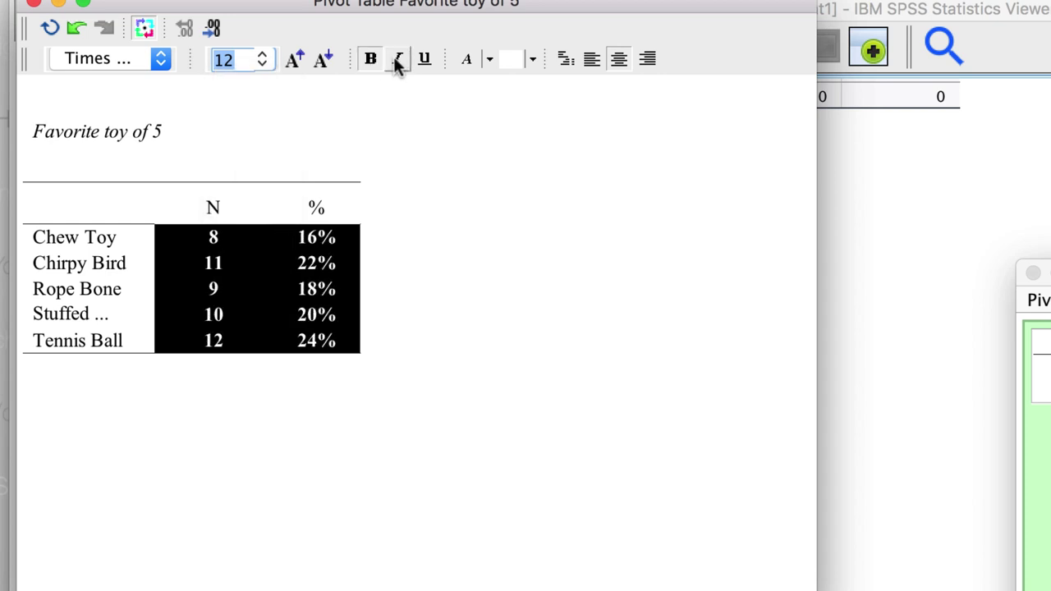
pyautogui.click(346, 274)
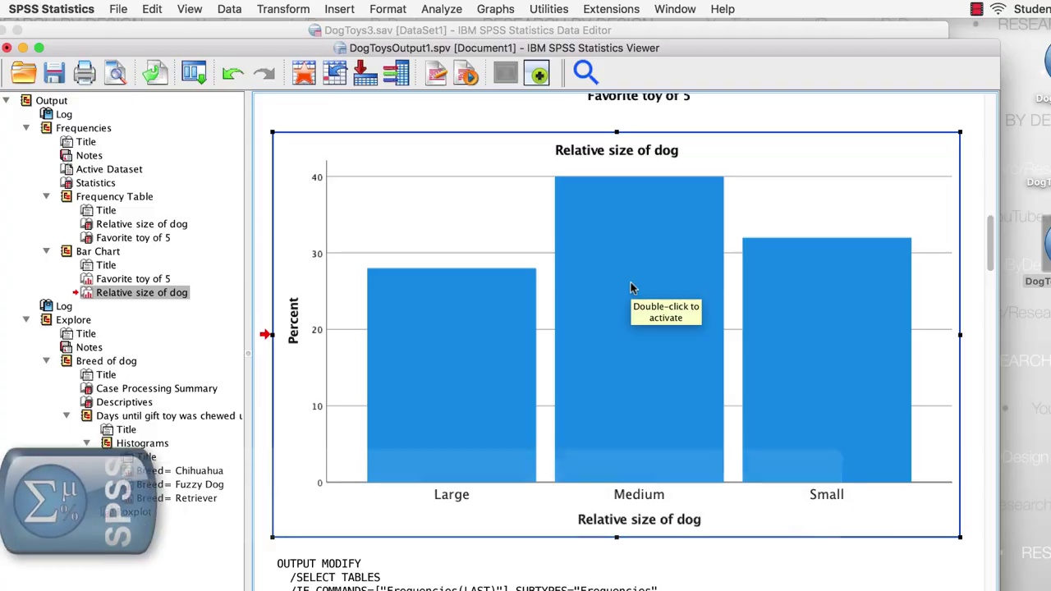
# Step: Open the Relative size of dog bar chart for editing, fill its bars with gray (150, 145, 145) and delete the chart title
pyautogui.doubleClick(631, 287)
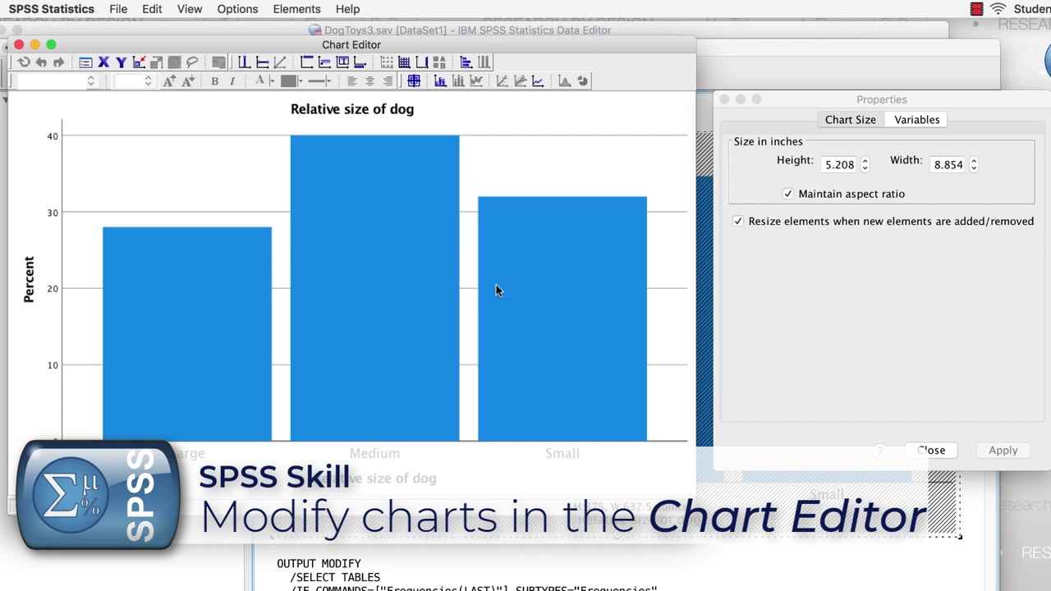
pyautogui.click(399, 262)
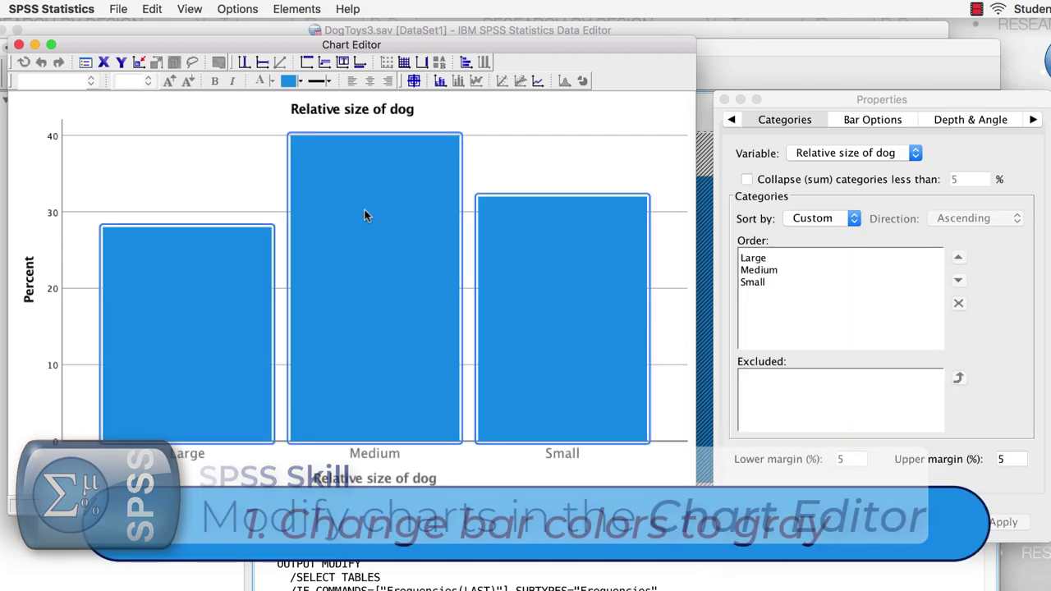
pyautogui.click(300, 80)
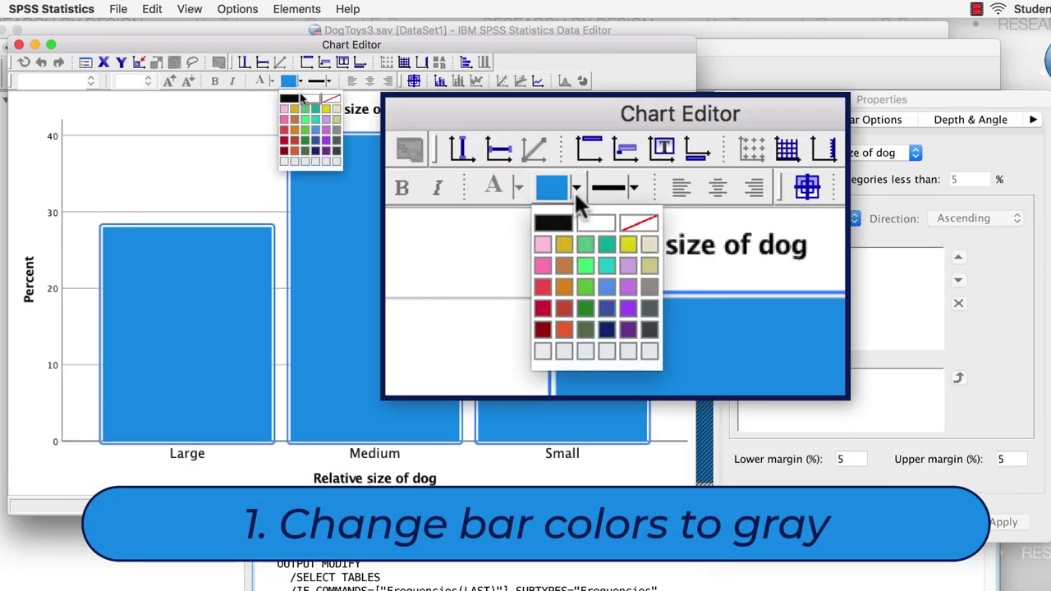
pyautogui.click(336, 130)
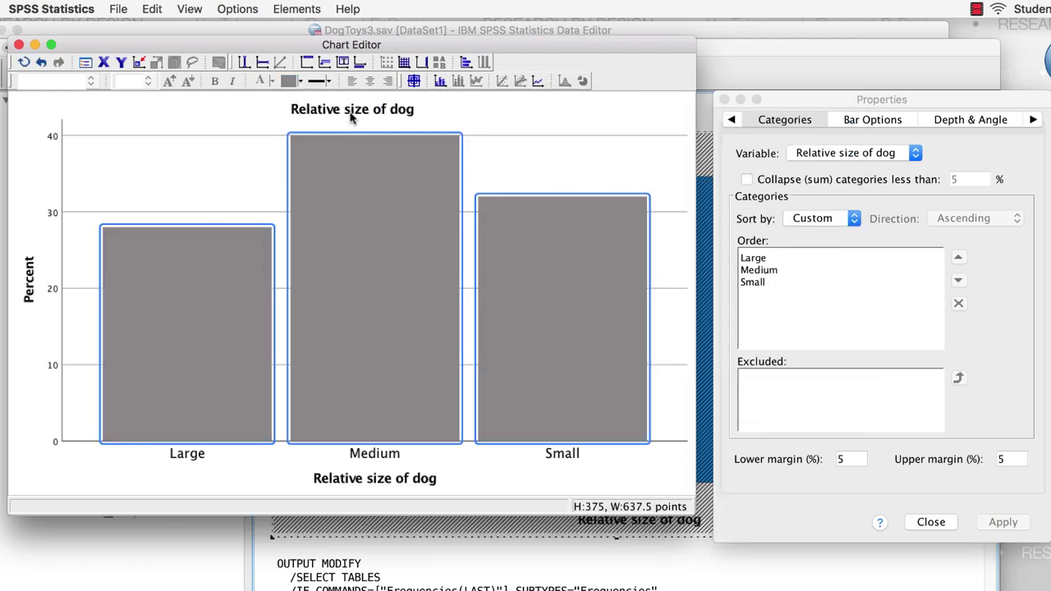
pyautogui.click(352, 111)
pyautogui.press('Delete')
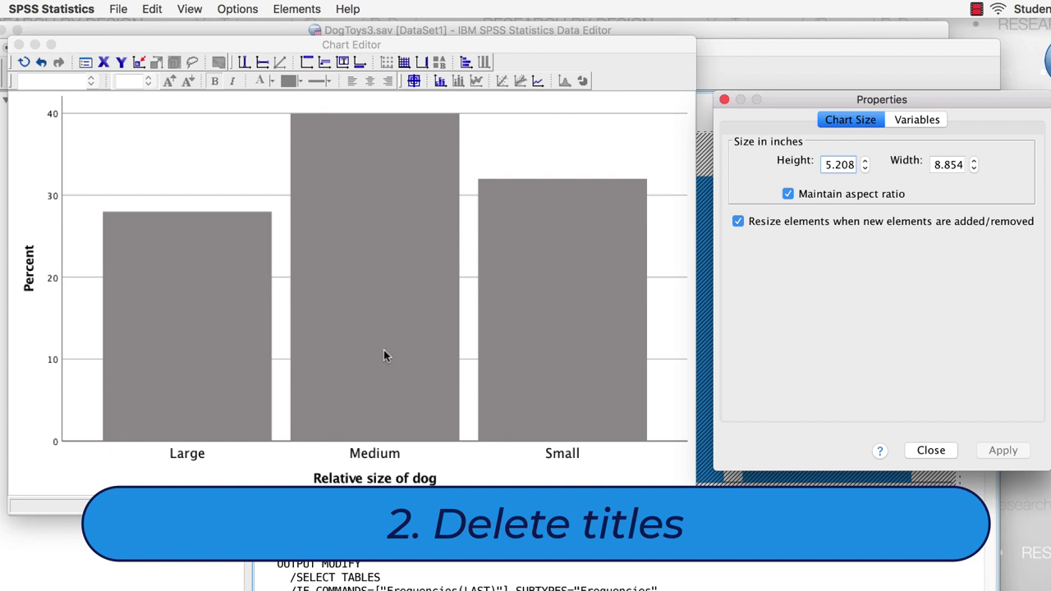
# Step: Add a black border with a weight of 1 to all the bars of the chart
pyautogui.click(596, 300)
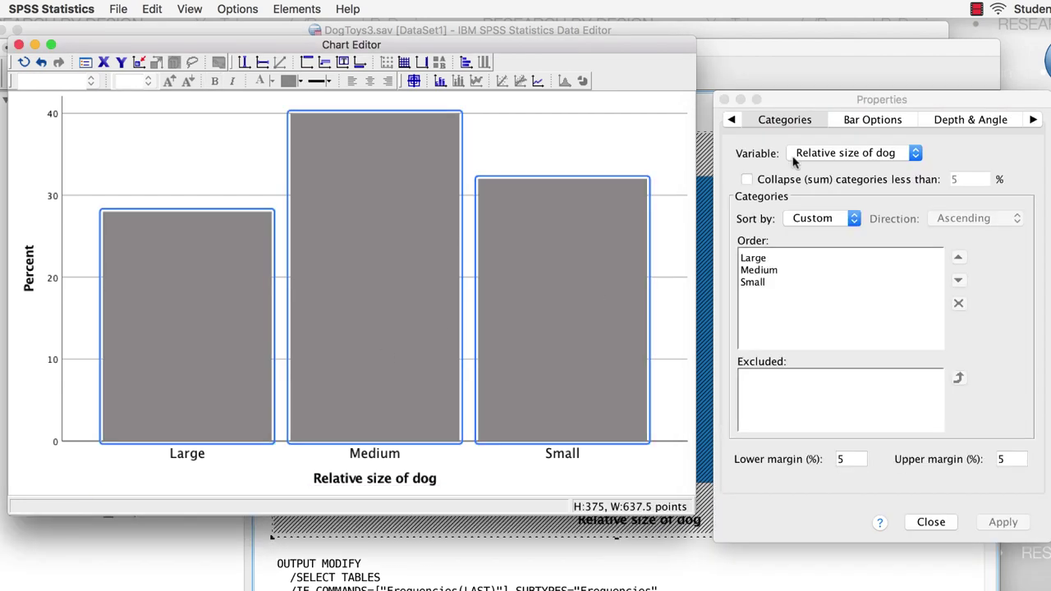
pyautogui.click(731, 119)
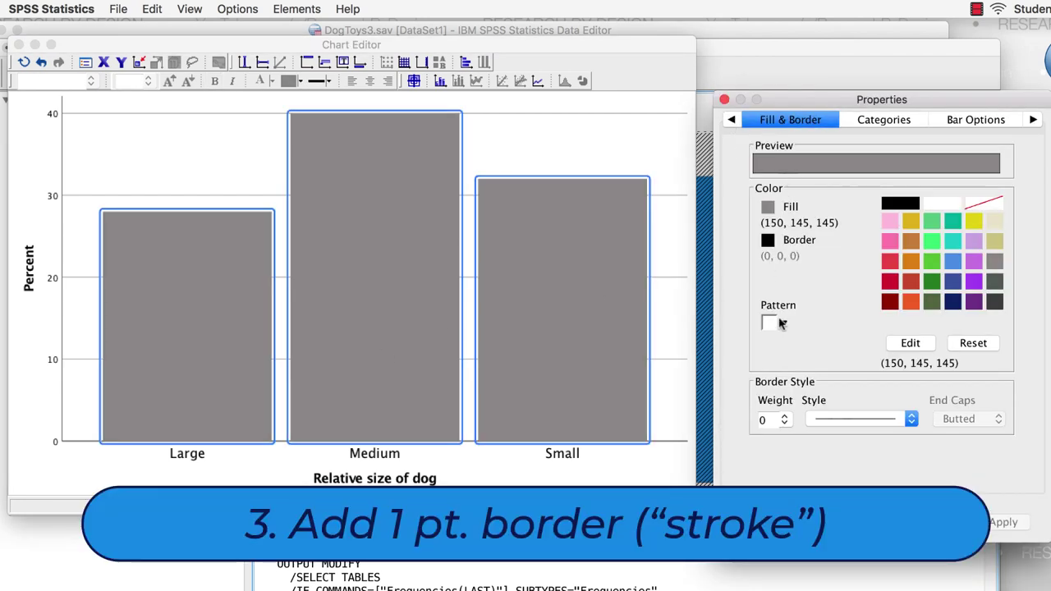
pyautogui.click(782, 419)
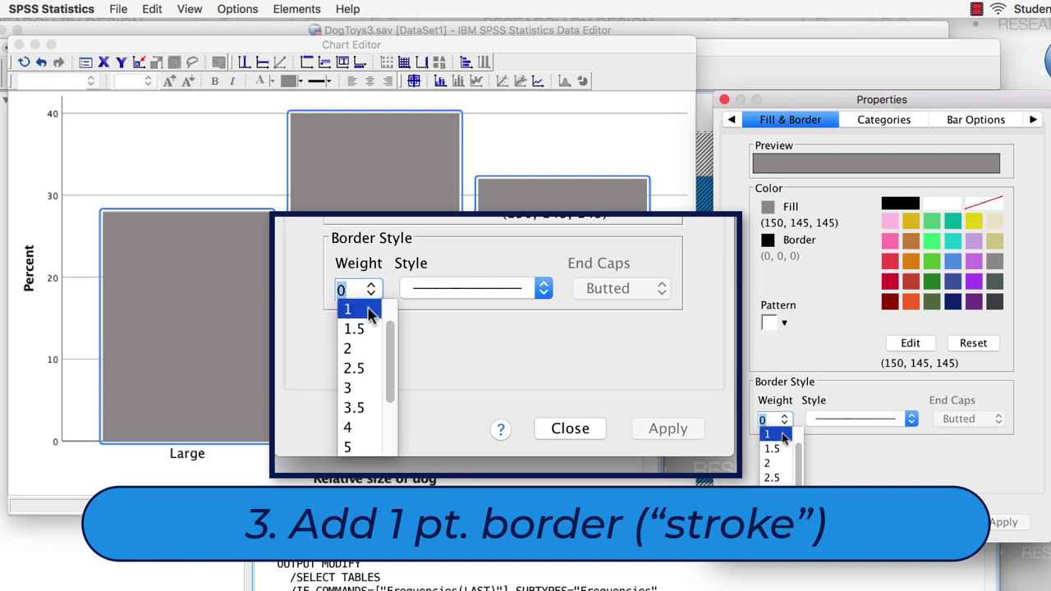
pyautogui.click(783, 434)
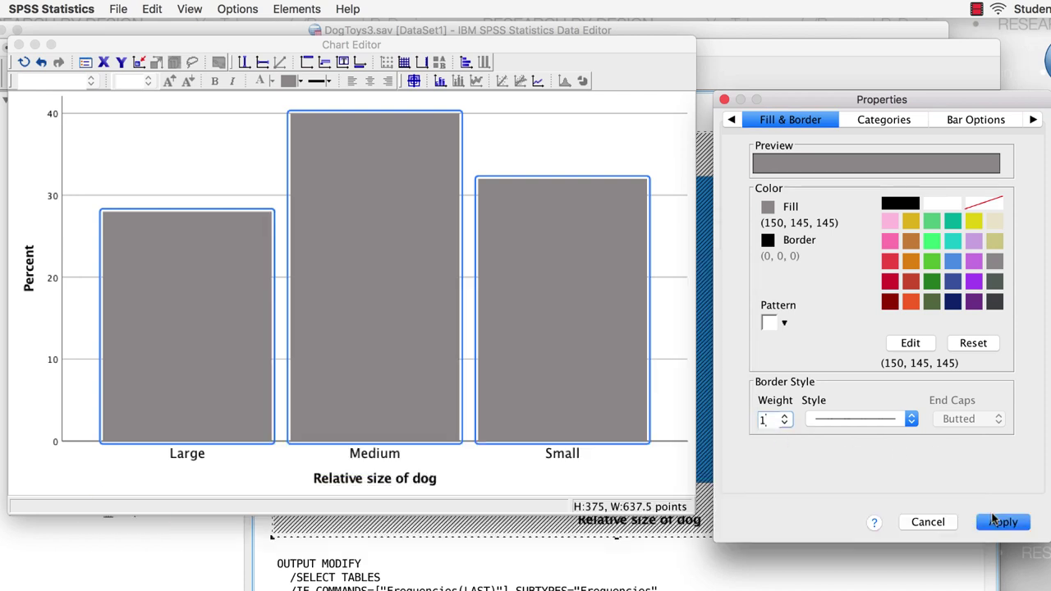
pyautogui.click(1000, 523)
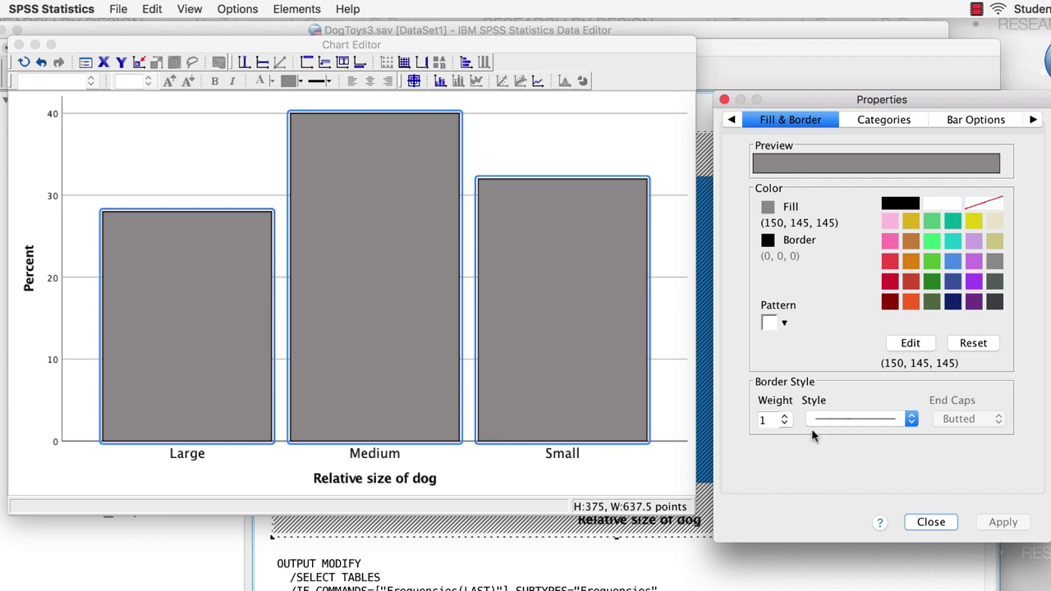
# Step: Remove the bar chart's horizontal grid lines and add % as the trailing character of the Percent axis numbers
pyautogui.click(505, 115)
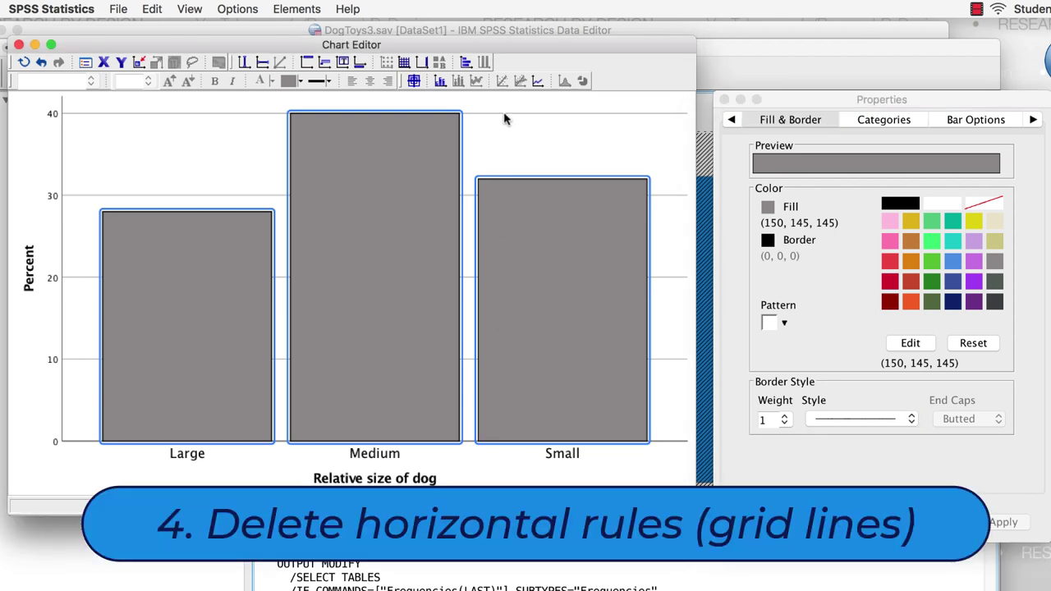
pyautogui.click(404, 63)
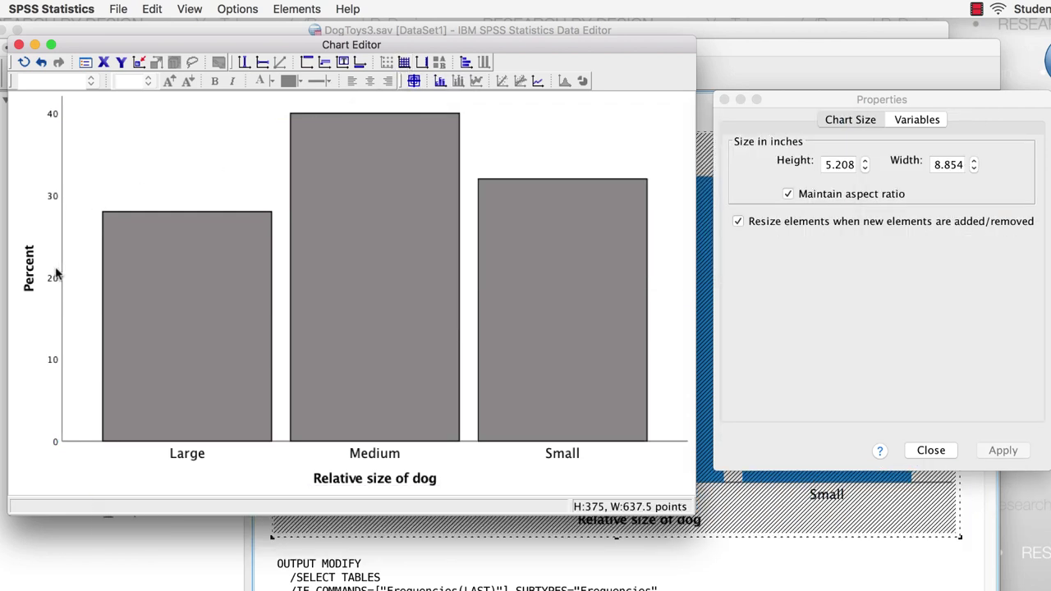
pyautogui.click(53, 283)
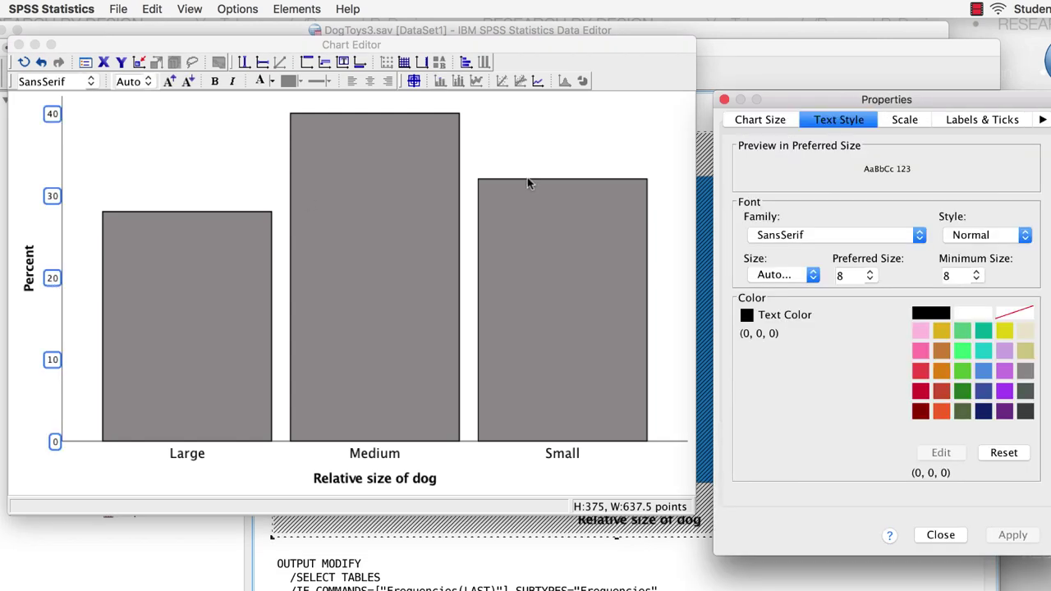
pyautogui.click(1040, 122)
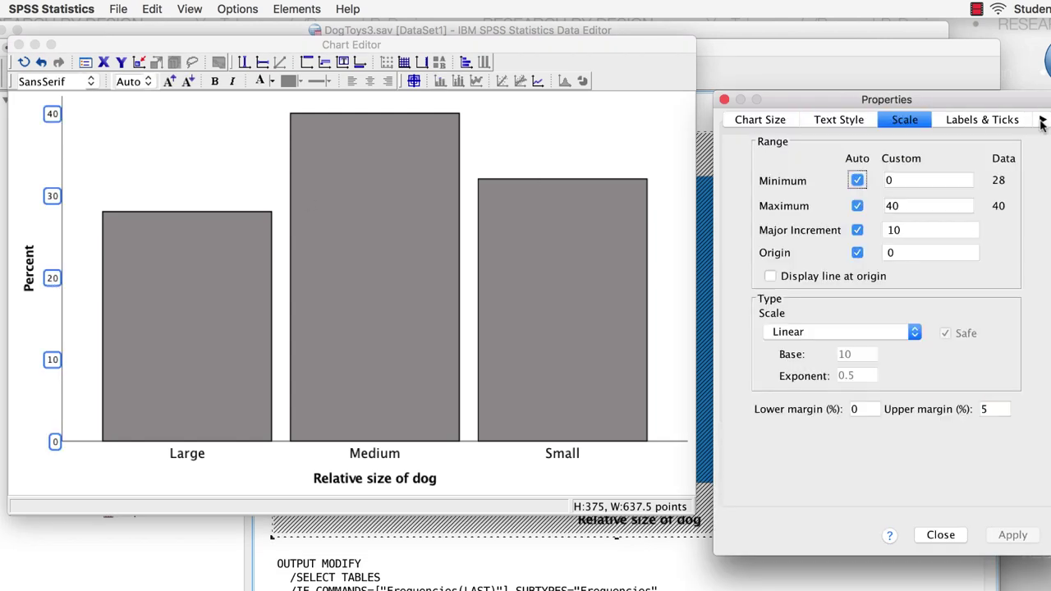
pyautogui.click(1039, 121)
pyautogui.click(1041, 123)
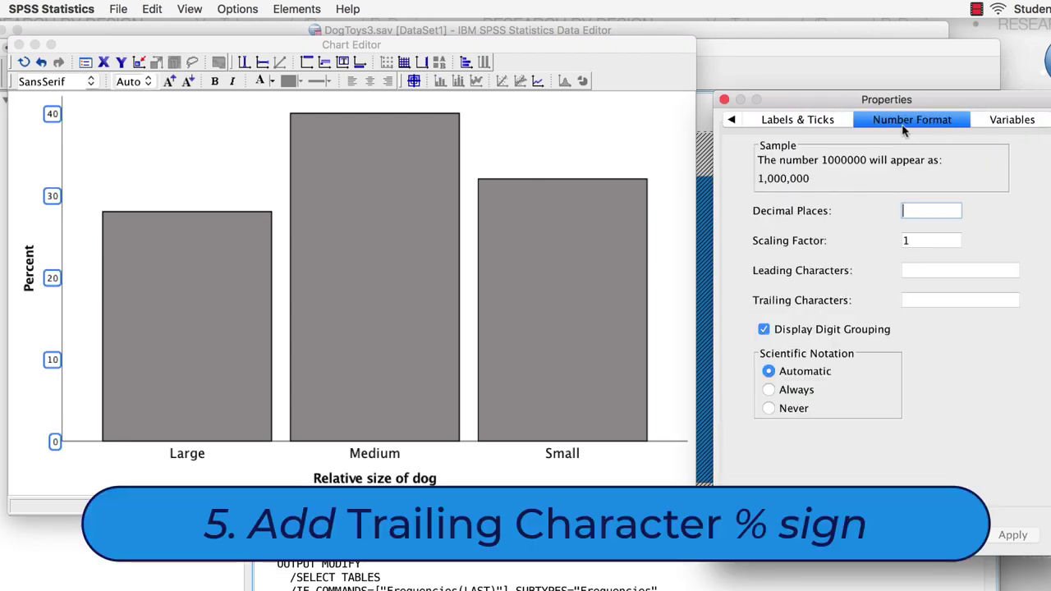
pyautogui.click(927, 300)
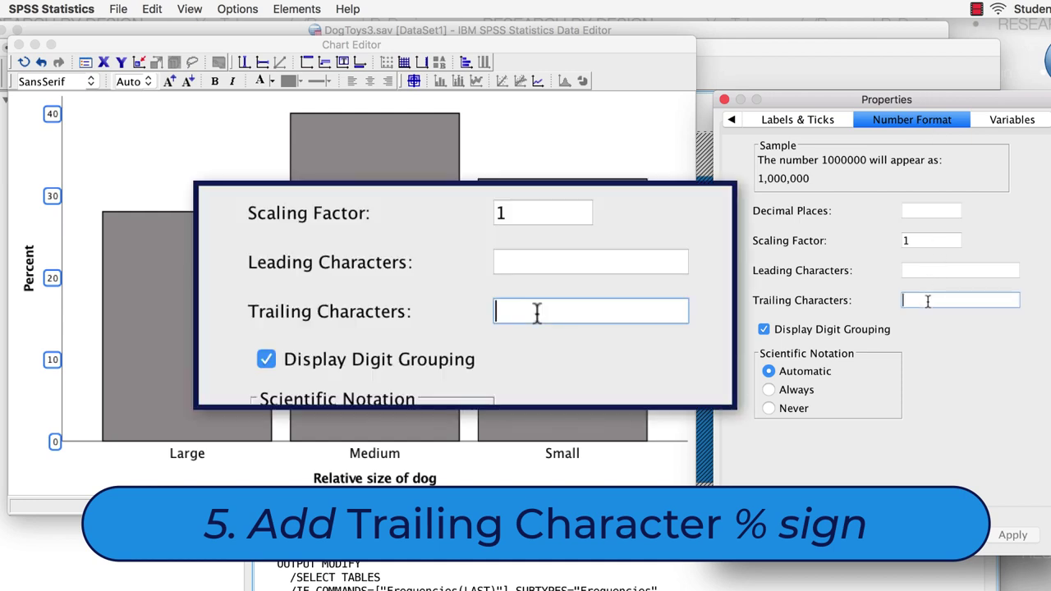
pyautogui.write('%')
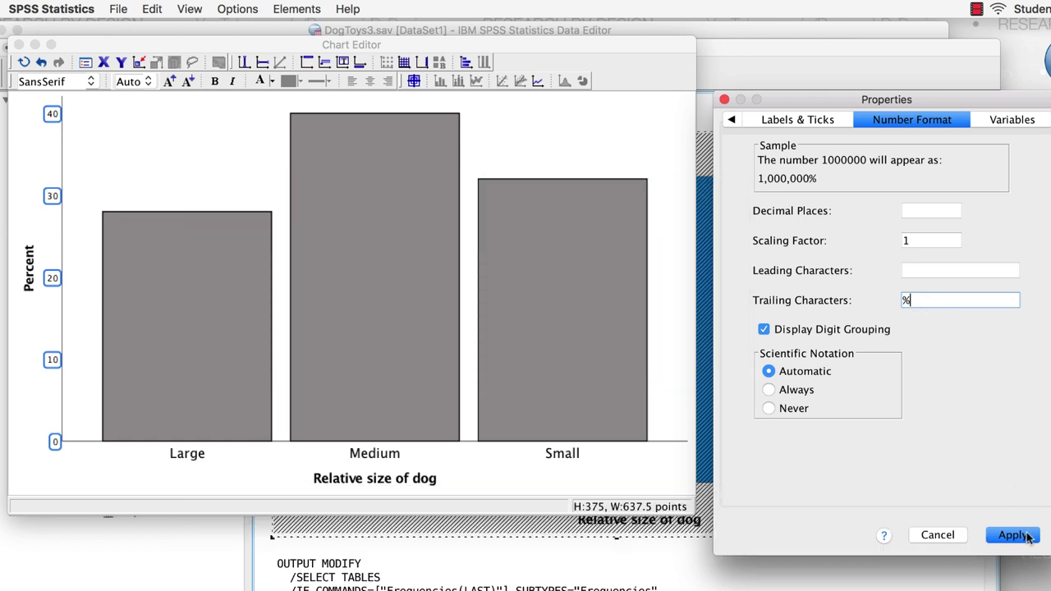
pyautogui.click(1013, 534)
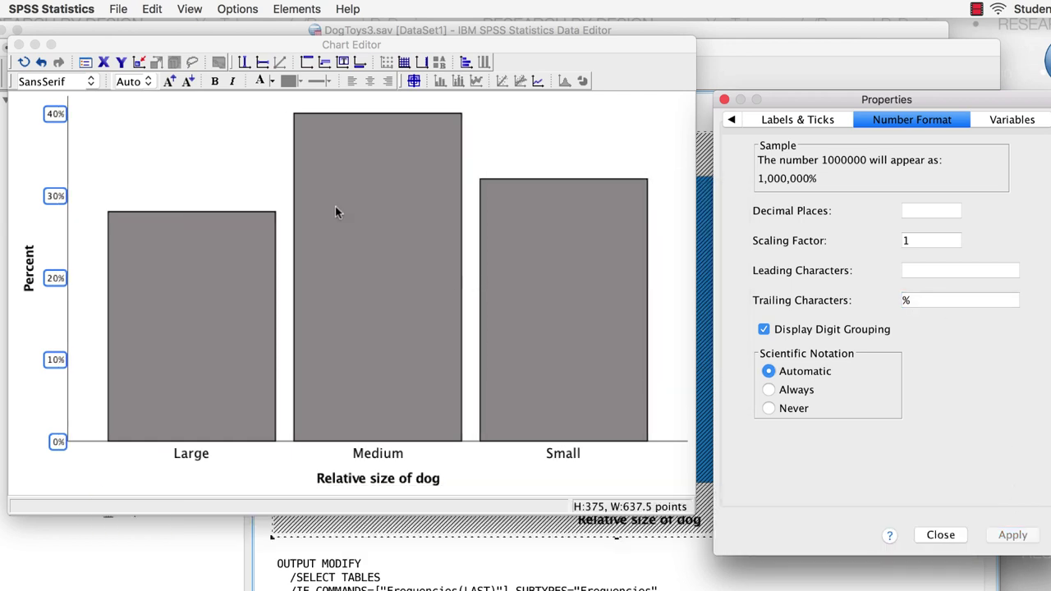
pyautogui.click(18, 45)
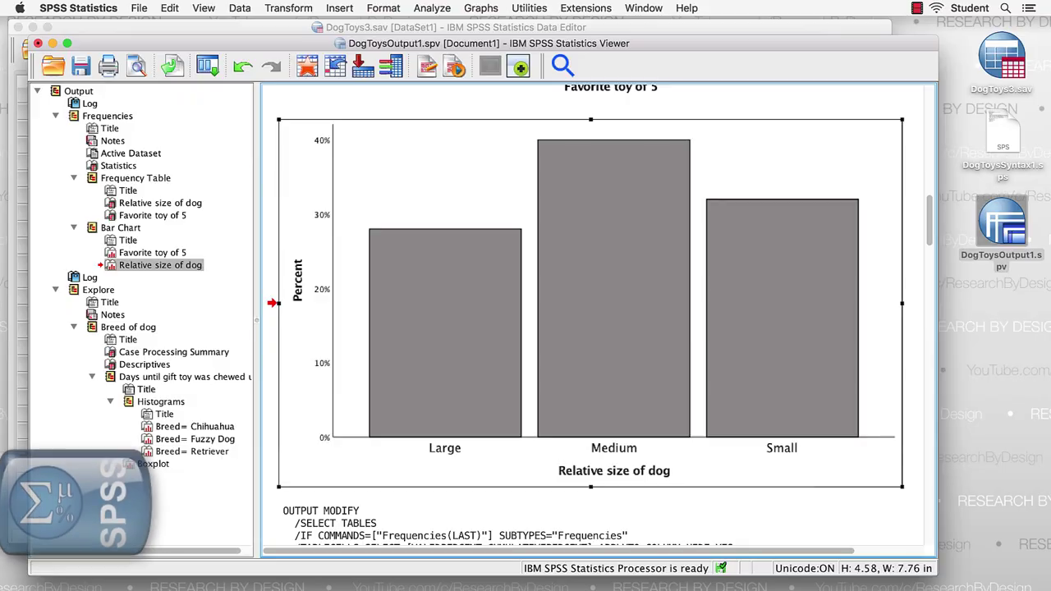
# Step: Go to the Explore output and open its Descriptives table for pivot editing
pyautogui.click(74, 292)
pyautogui.scroll(-5, 443, 433)
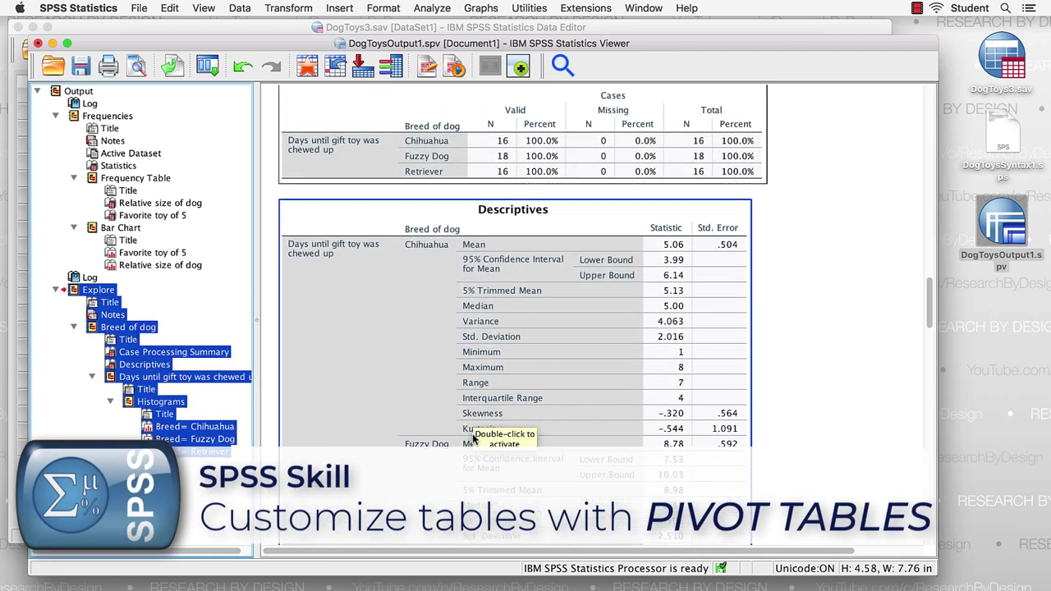
pyautogui.scroll(-3, 473, 440)
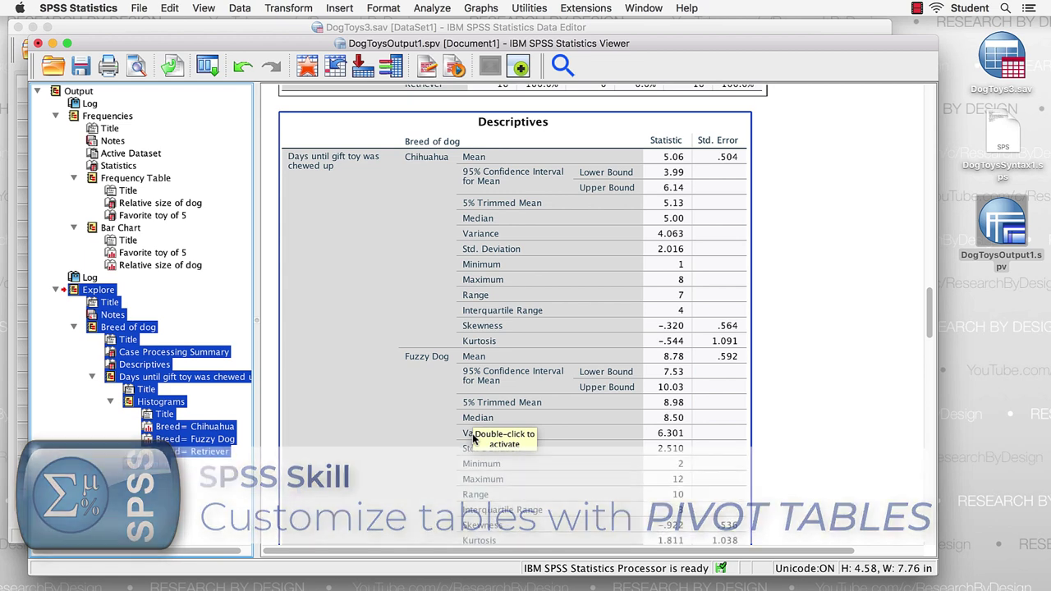
pyautogui.scroll(-3, 473, 439)
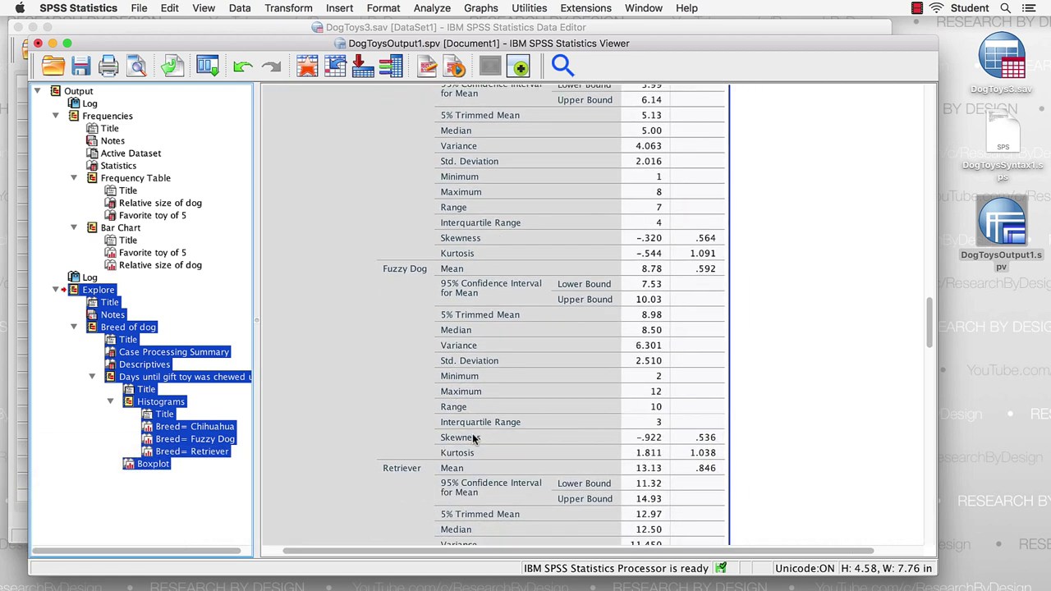
pyautogui.hscroll(-1, 473, 439)
pyautogui.scroll(-1, 473, 439)
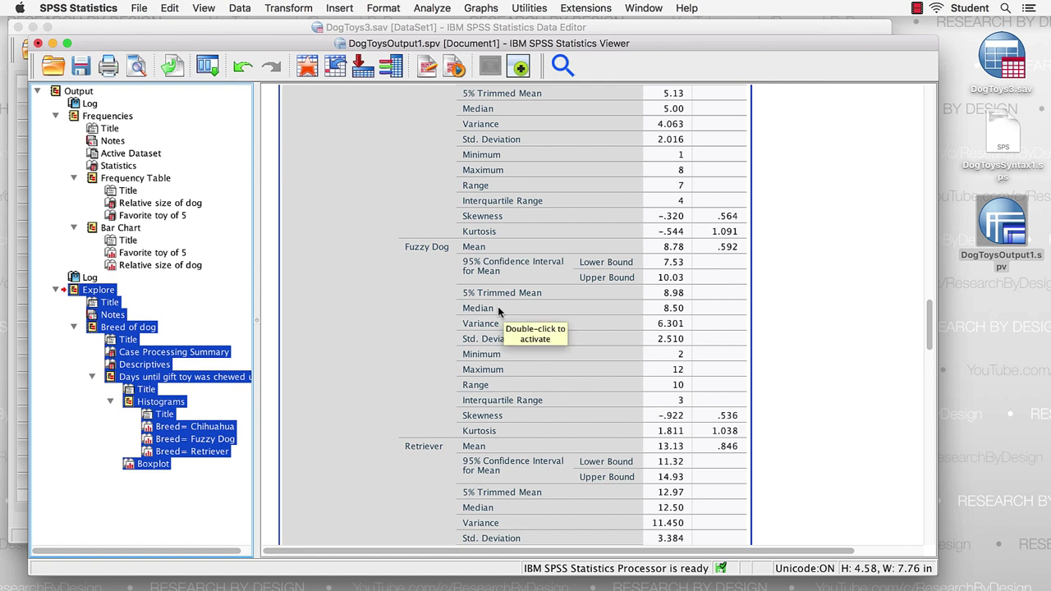
pyautogui.doubleClick(417, 305)
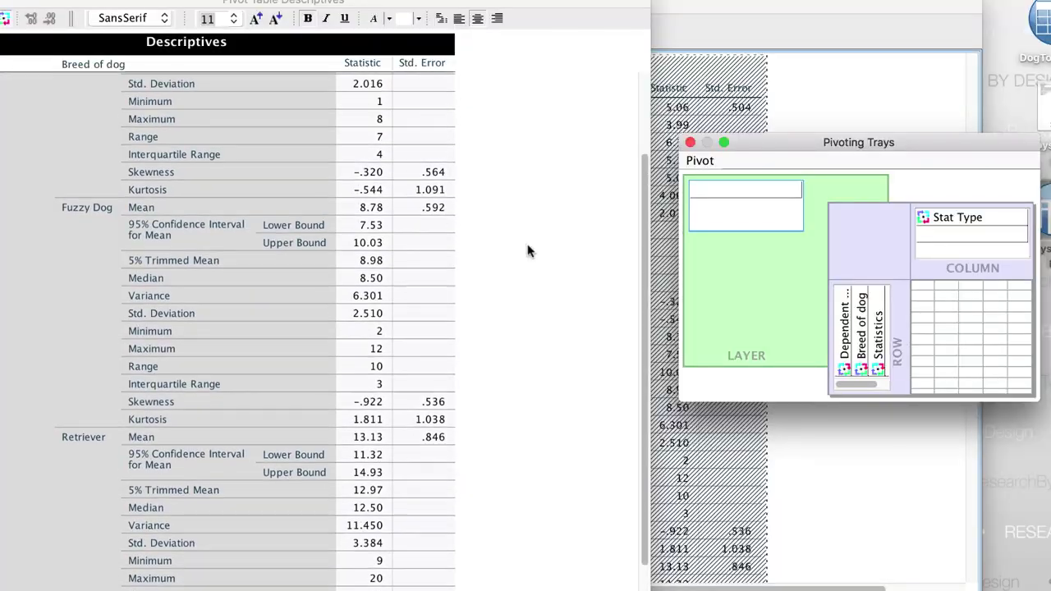
pyautogui.scroll(3, 528, 251)
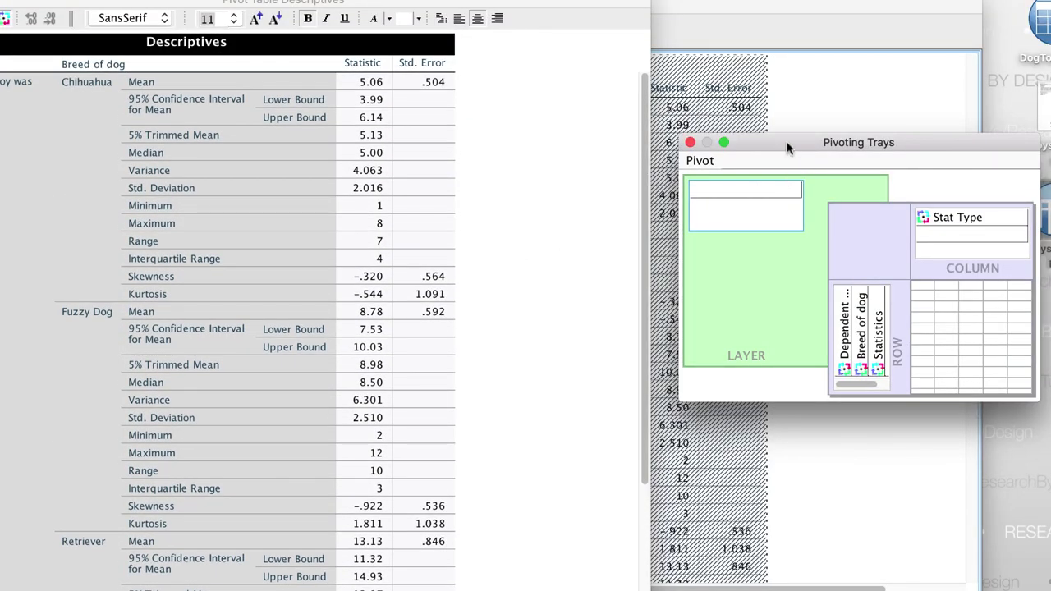
# Step: Pivot Breed of dog from the rows to the columns above Stat Type, and move Stat Type into the layer
pyautogui.click(863, 341)
pyautogui.moveTo(861, 374); pyautogui.dragTo(923, 237)
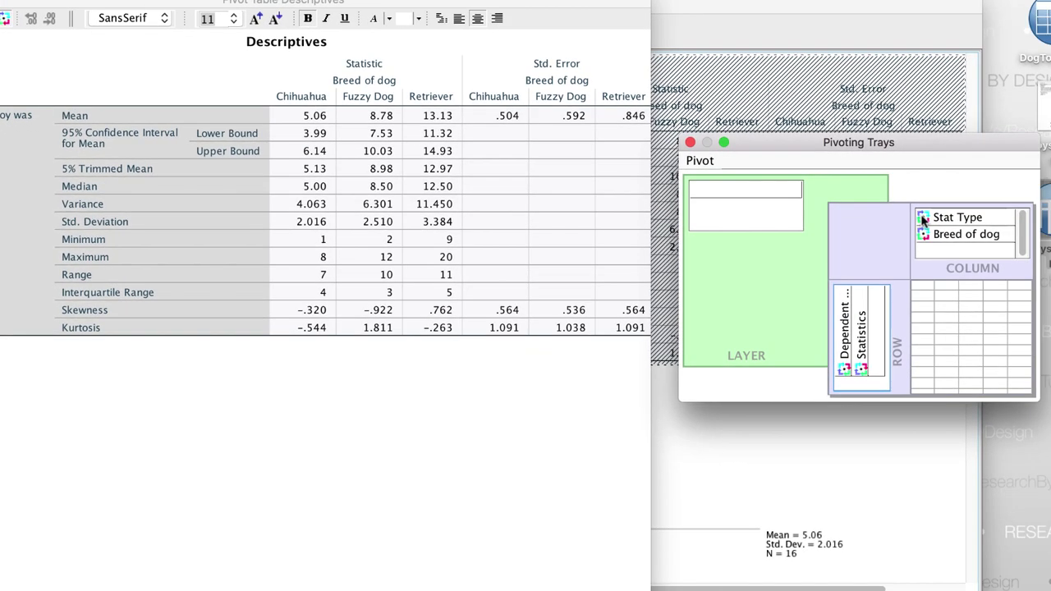
pyautogui.moveTo(923, 218); pyautogui.dragTo(924, 255)
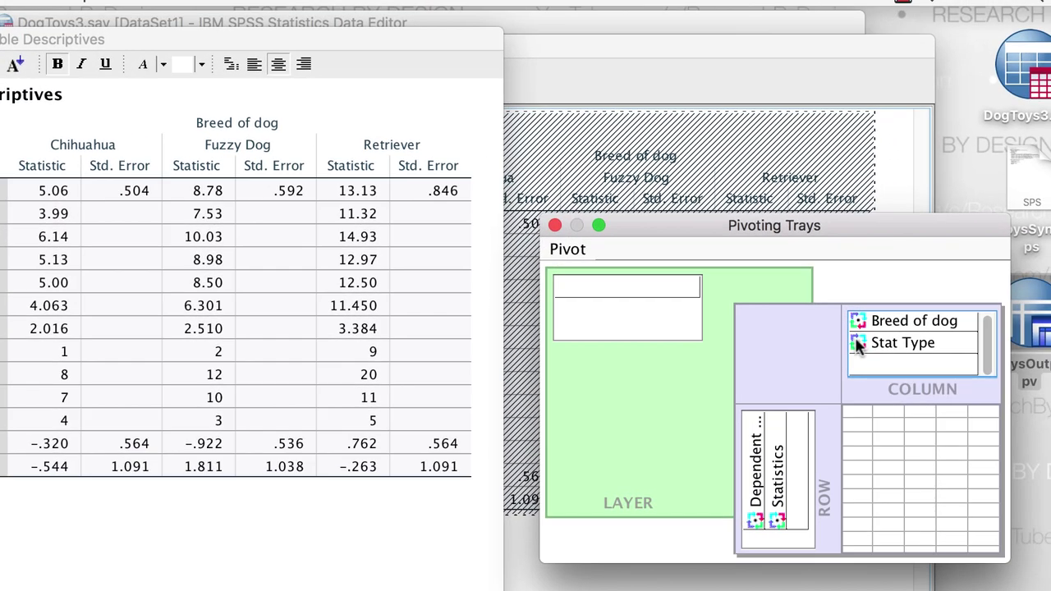
pyautogui.moveTo(895, 343); pyautogui.dragTo(588, 299)
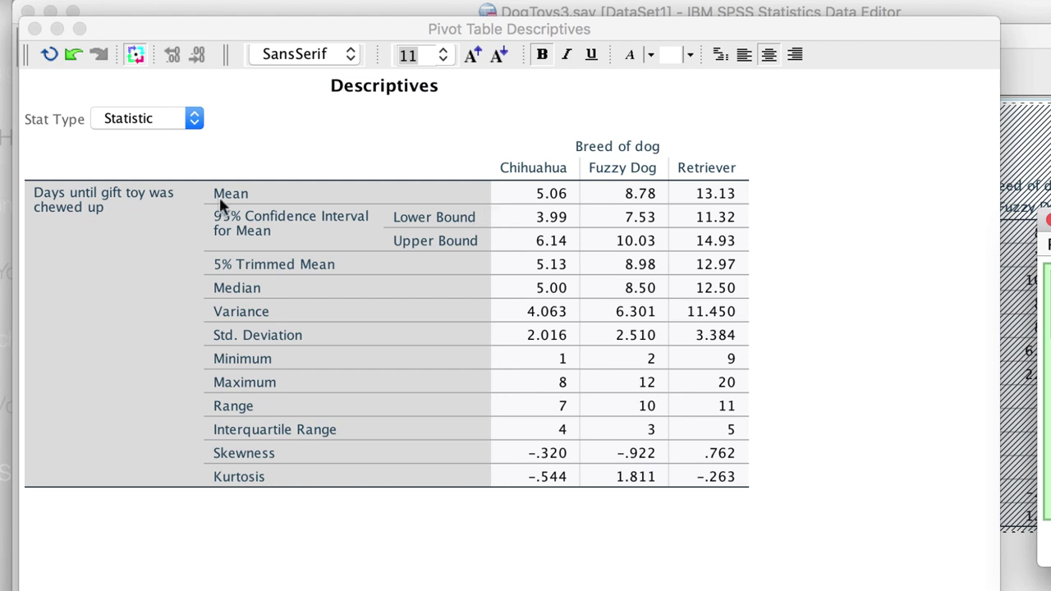
# Step: View the Std. Error layer of the Descriptives table and return to the Statistic layer
pyautogui.click(186, 122)
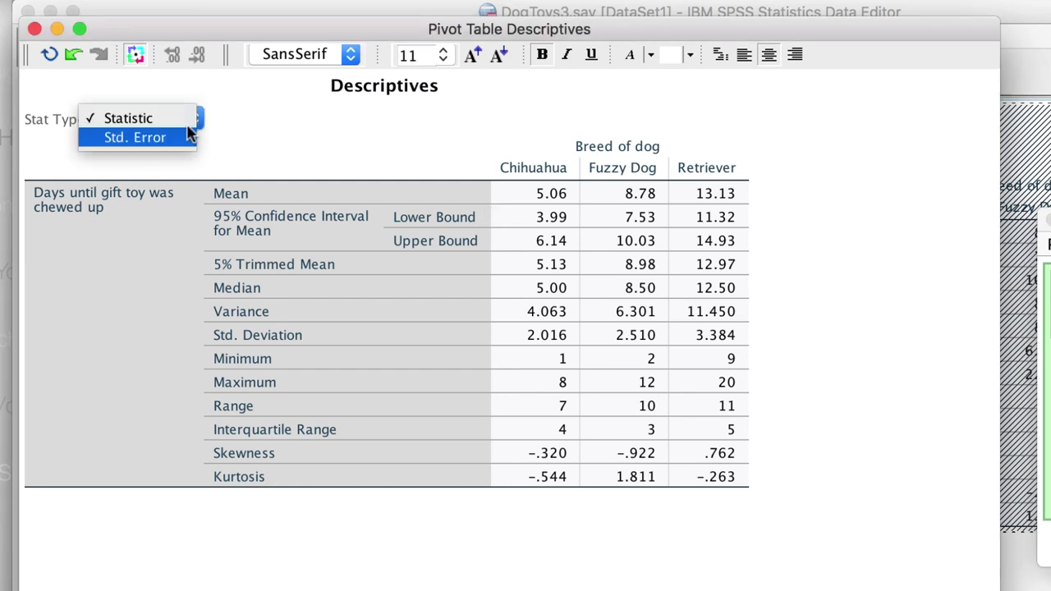
pyautogui.click(184, 138)
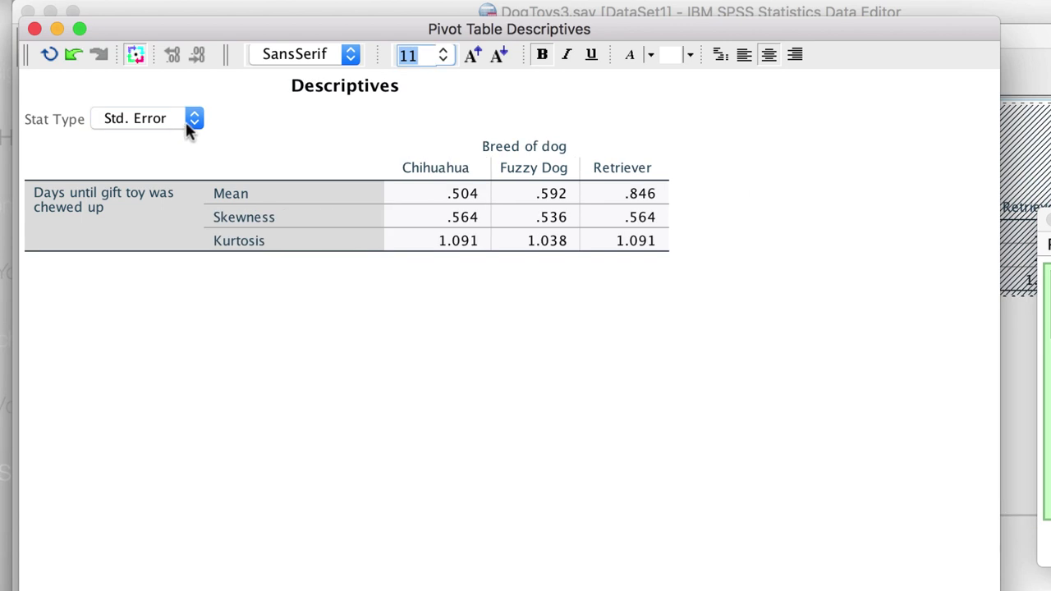
pyautogui.click(193, 120)
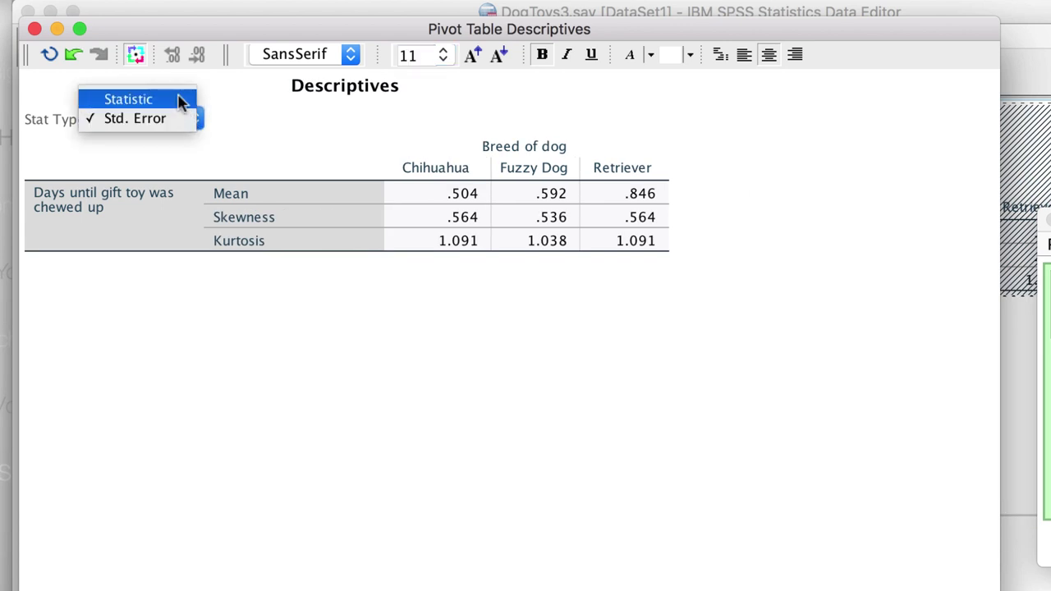
pyautogui.click(181, 101)
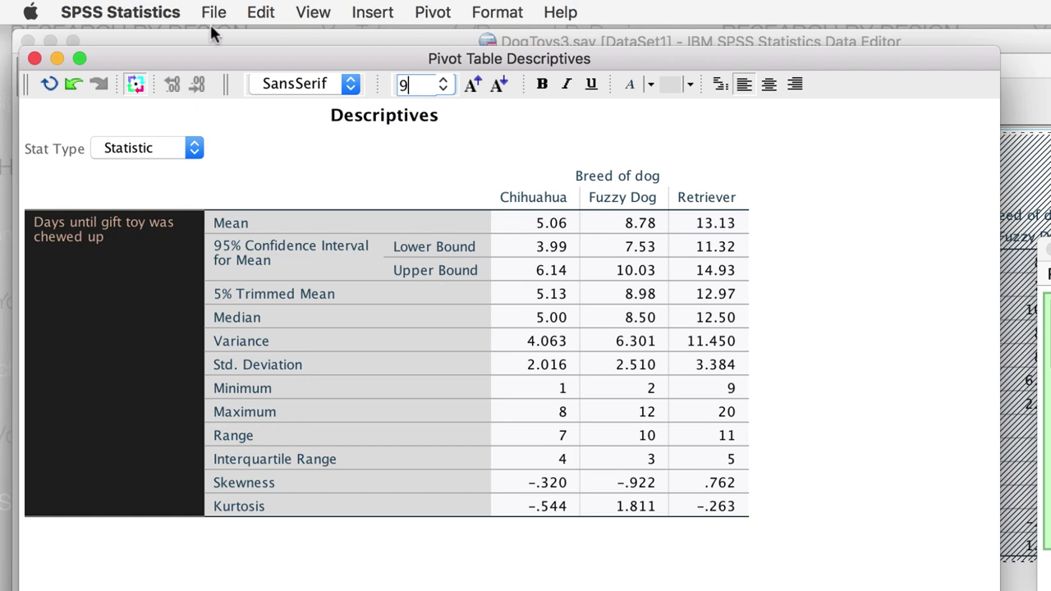
# Step: Delete the "Days until gift toy was chewed up" row label and shorten the confidence interval label to "95% C.I. for Mean"
pyautogui.click(254, 14)
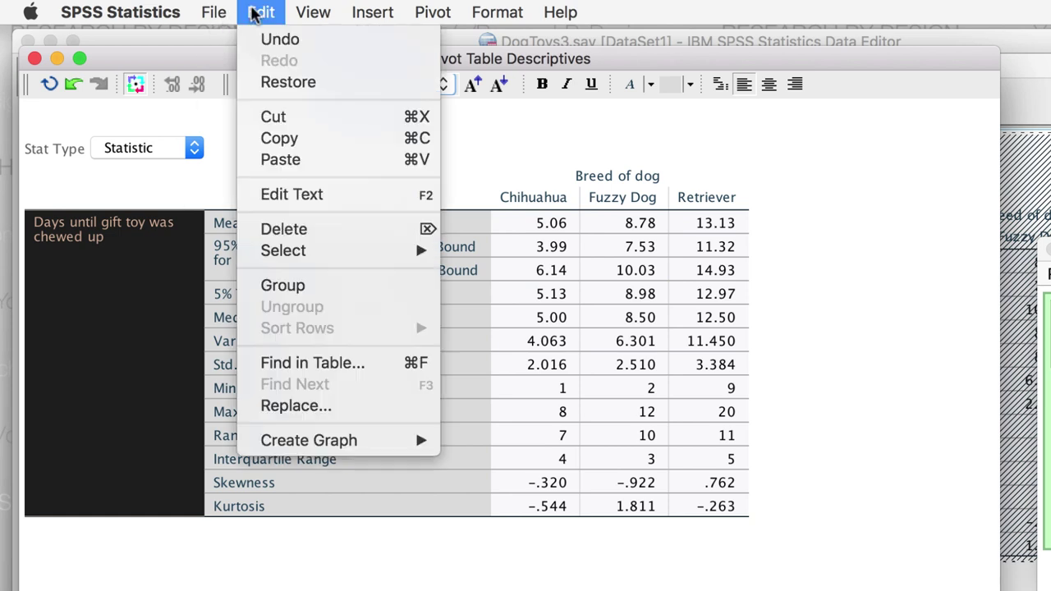
pyautogui.click(289, 228)
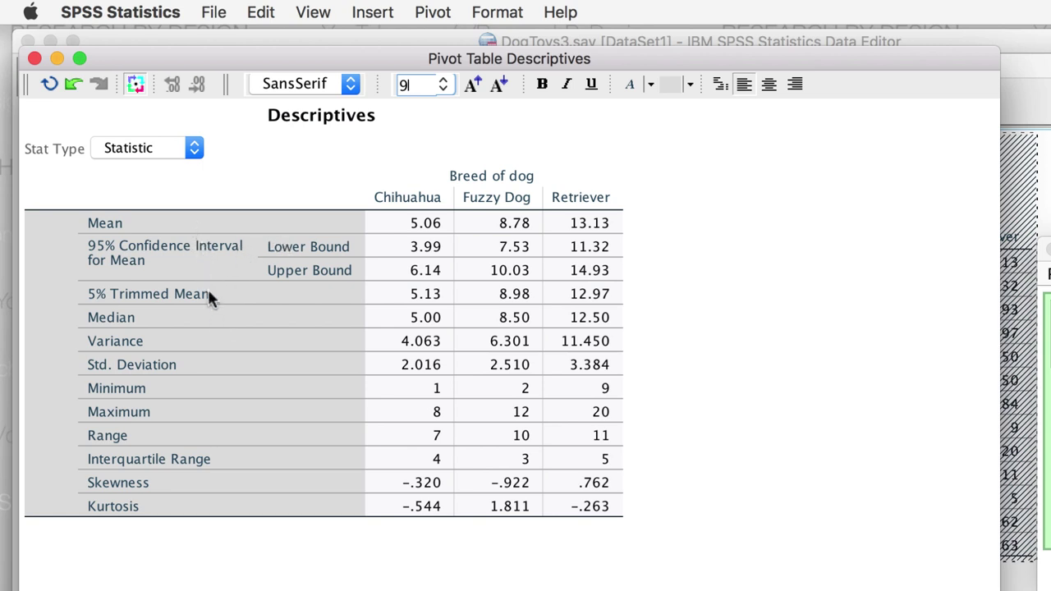
pyautogui.click(160, 256)
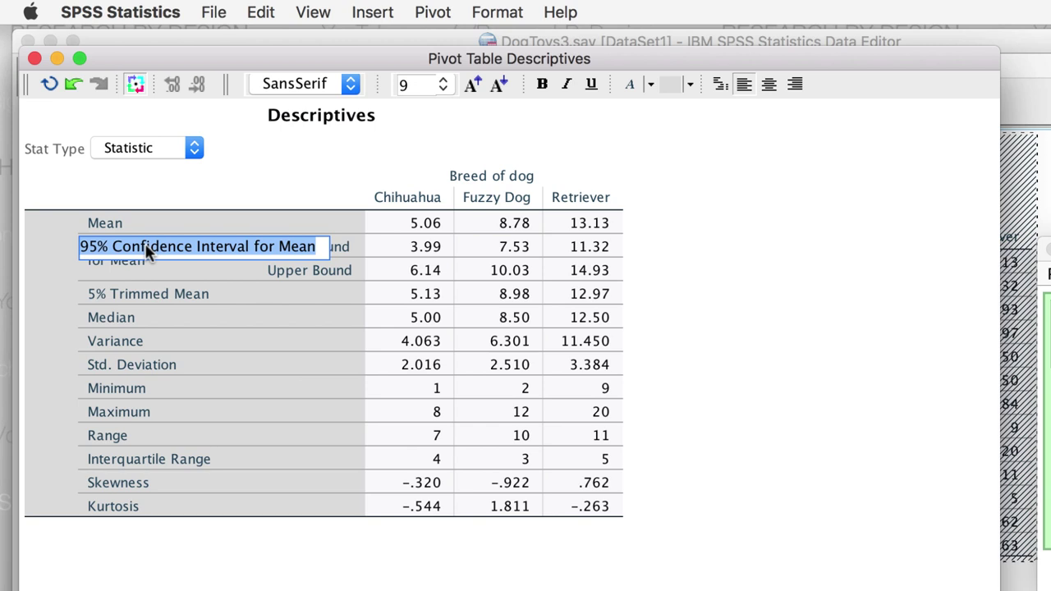
pyautogui.doubleClick(148, 253)
pyautogui.click(145, 247)
pyautogui.moveTo(145, 248); pyautogui.dragTo(243, 252)
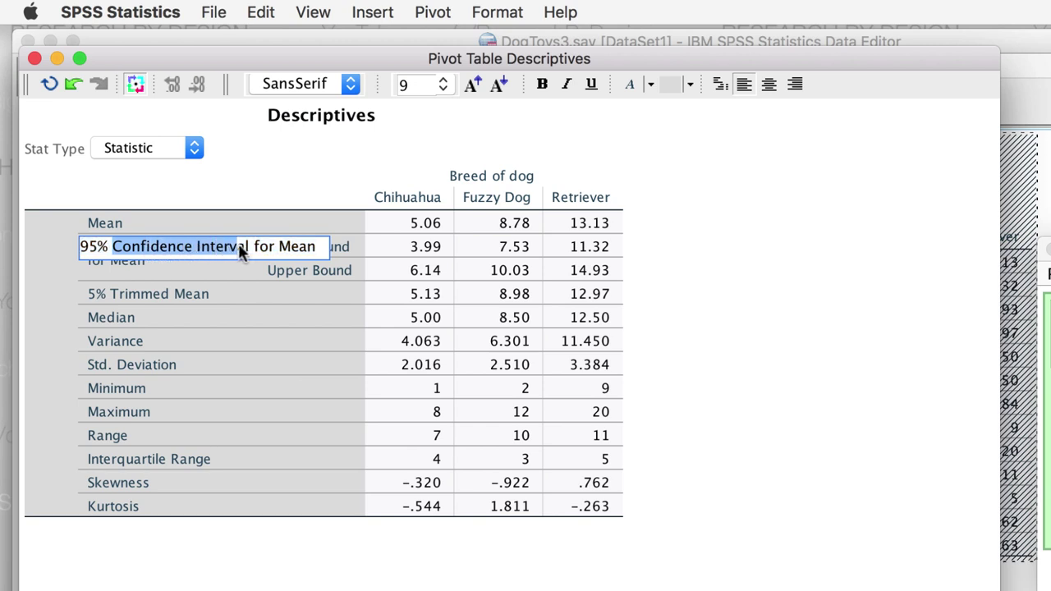
pyautogui.write('C.I')
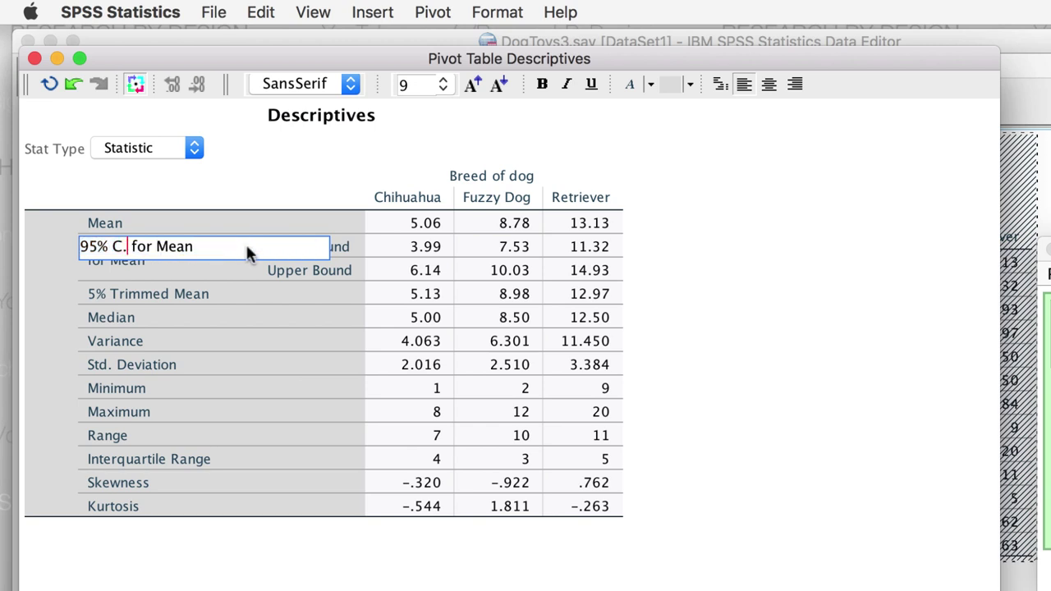
pyautogui.write('.')
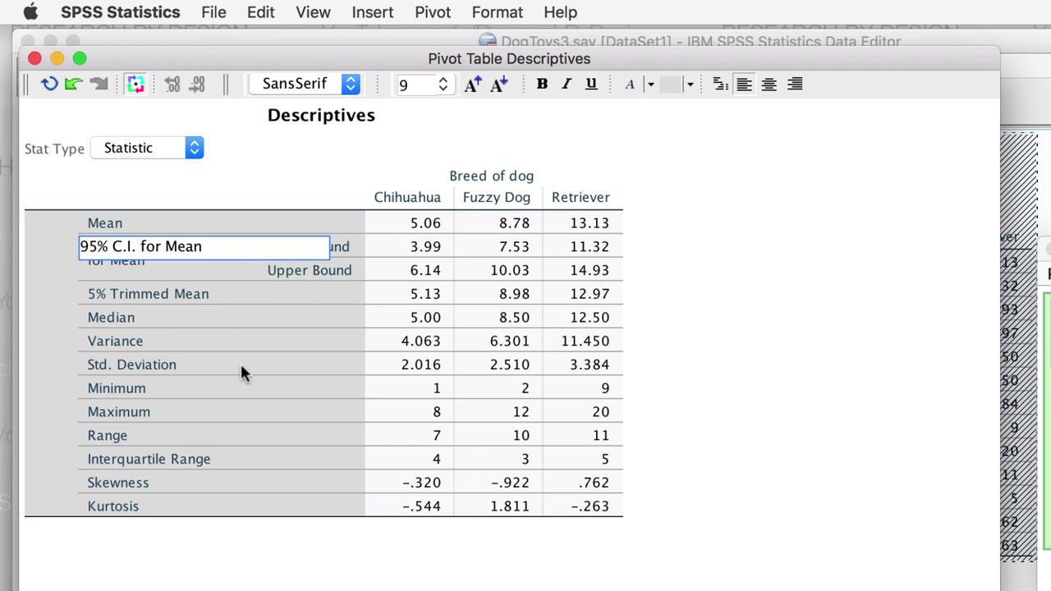
# Step: Delete the Variance, Minimum and Maximum rows, including their labels, from the Descriptives table
pyautogui.click(180, 344)
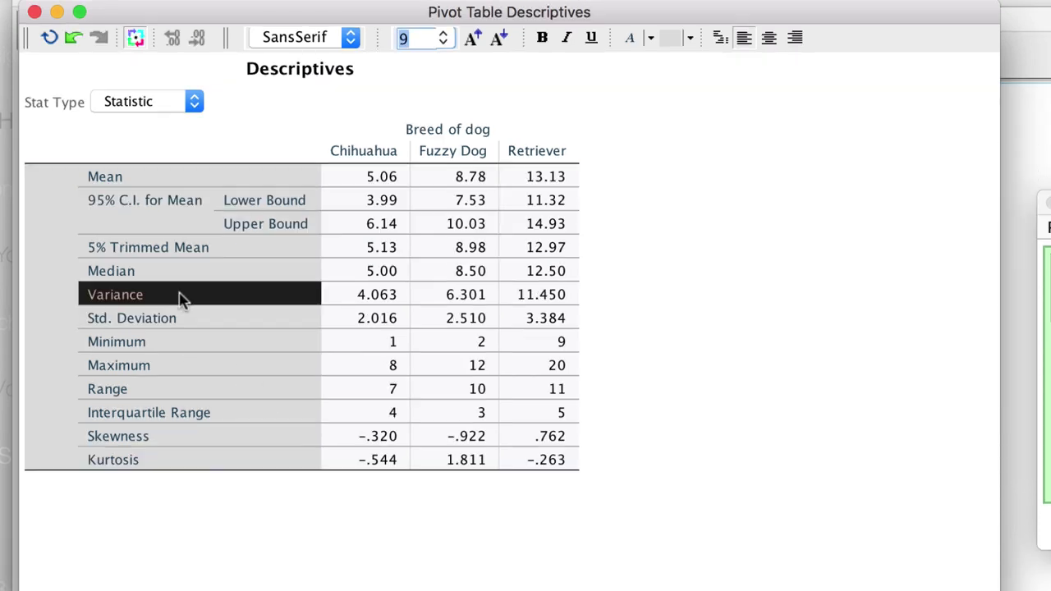
pyautogui.keyDown('shift'); pyautogui.click(564, 295); pyautogui.keyUp('shift')
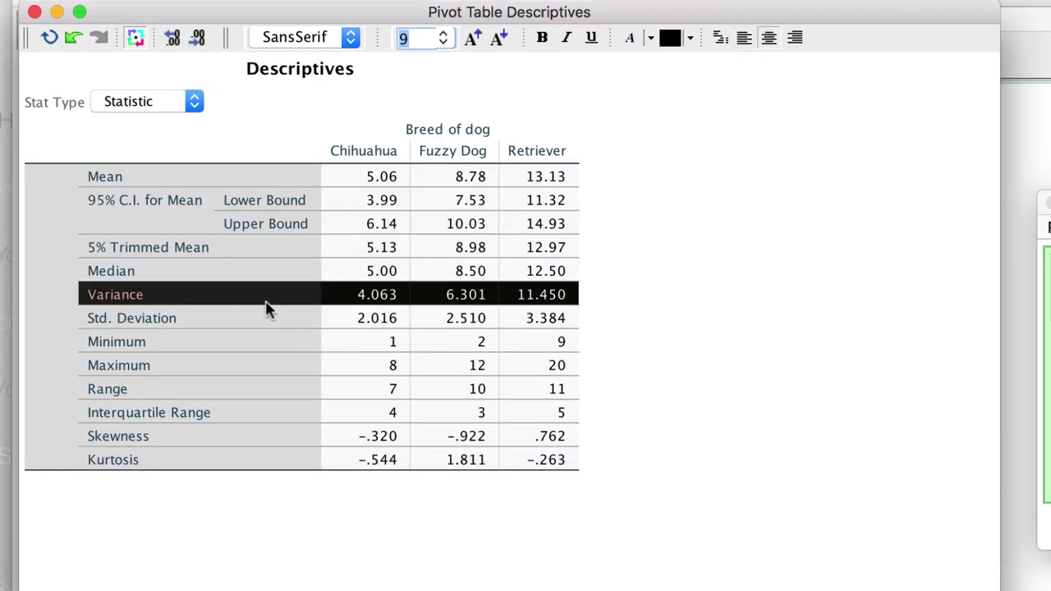
pyautogui.rightClick(265, 301)
pyautogui.click(338, 410)
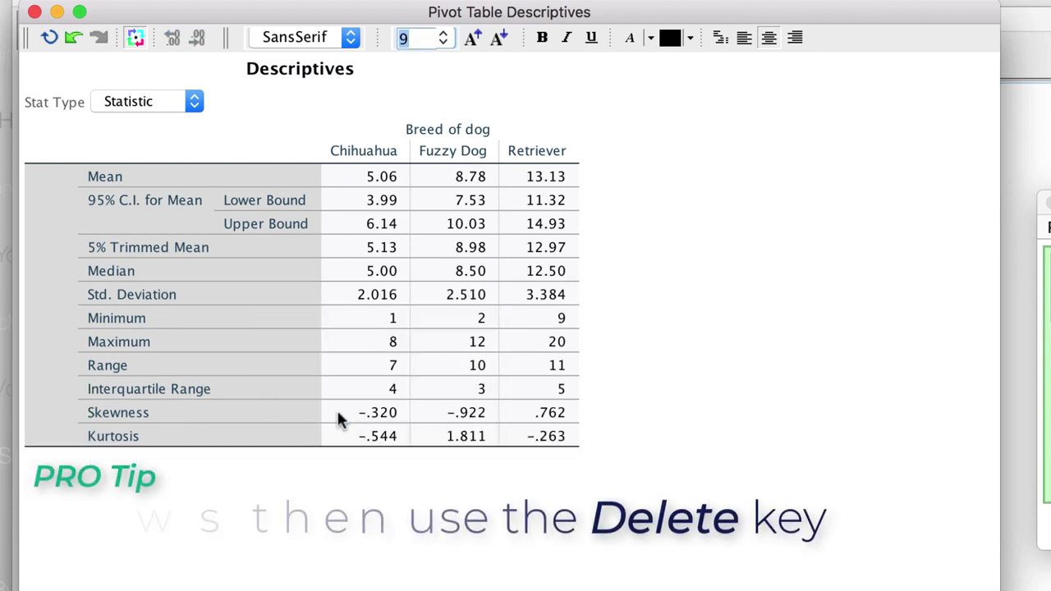
pyautogui.click(223, 320)
pyautogui.keyDown('shift'); pyautogui.click(532, 345); pyautogui.keyUp('shift')
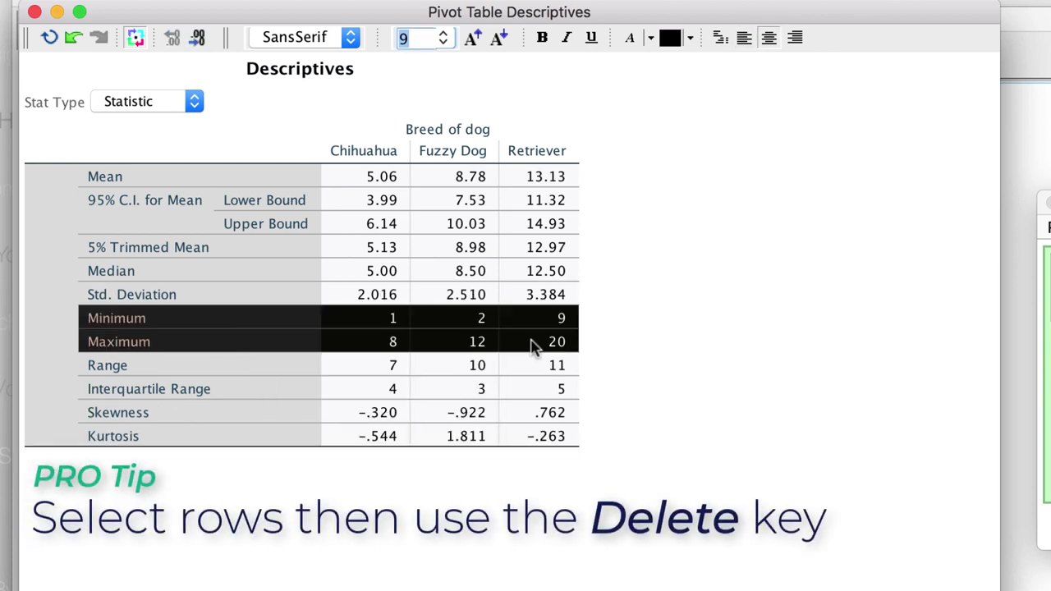
pyautogui.rightClick(234, 329)
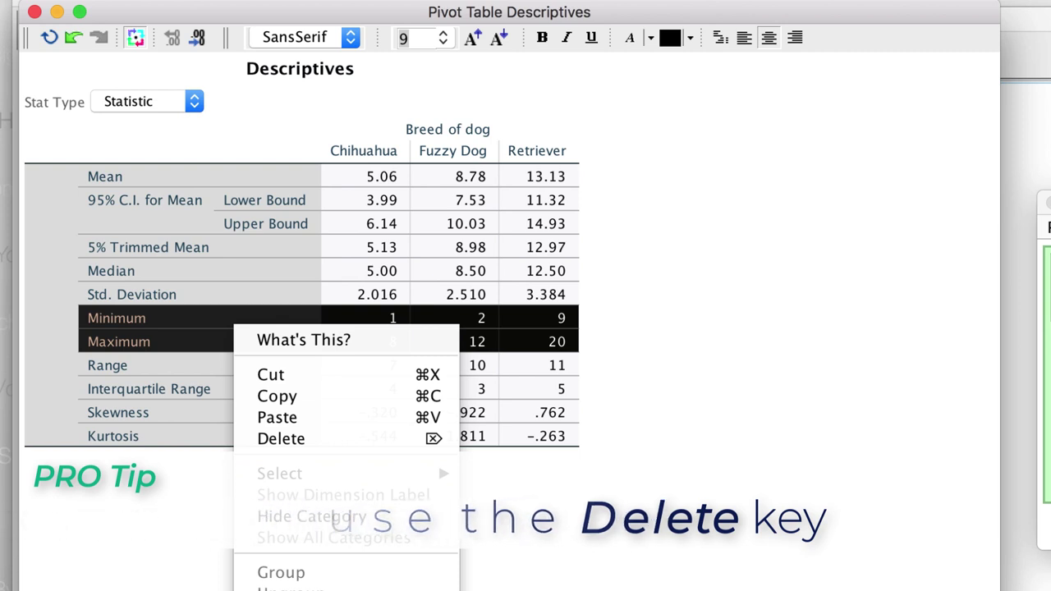
pyautogui.click(344, 439)
# Step: Delete the Interquartile Range, Skewness and Kurtosis rows, including their labels, from the Descriptives table
pyautogui.click(243, 345)
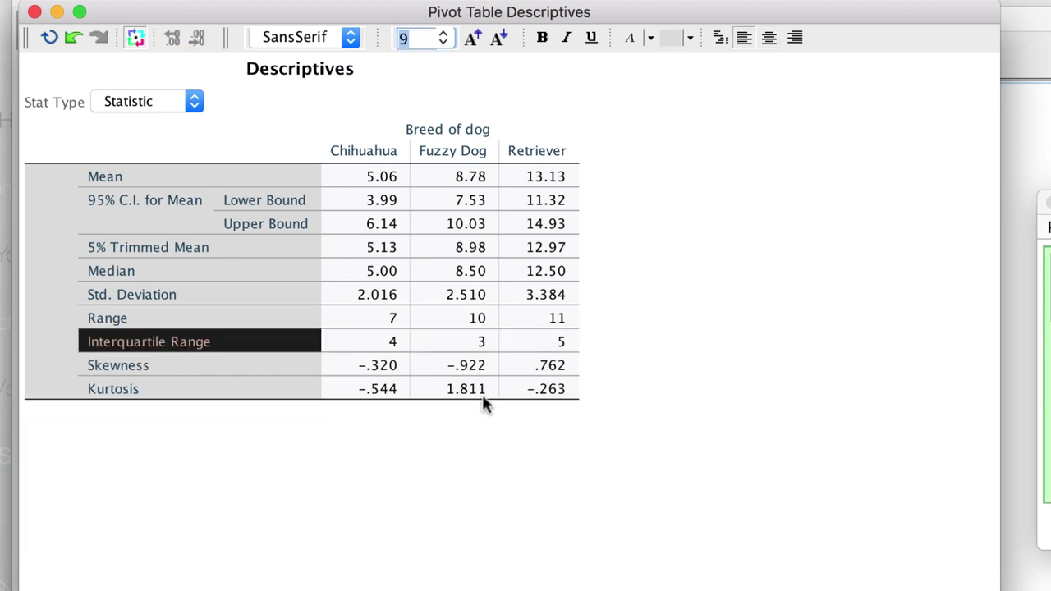
pyautogui.keyDown('shift'); pyautogui.click(542, 398); pyautogui.keyUp('shift')
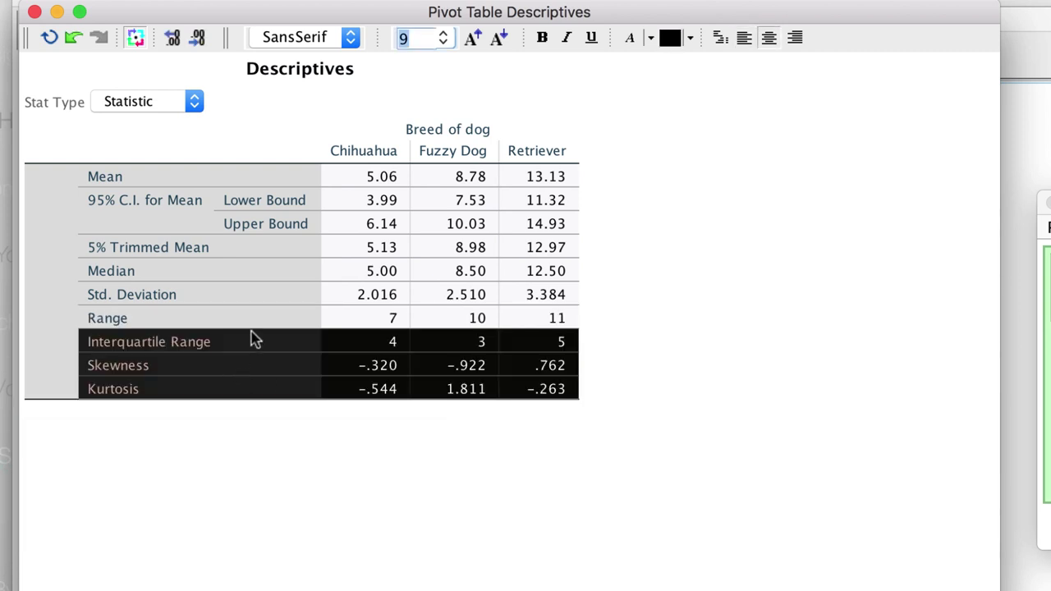
pyautogui.rightClick(252, 342)
pyautogui.click(317, 456)
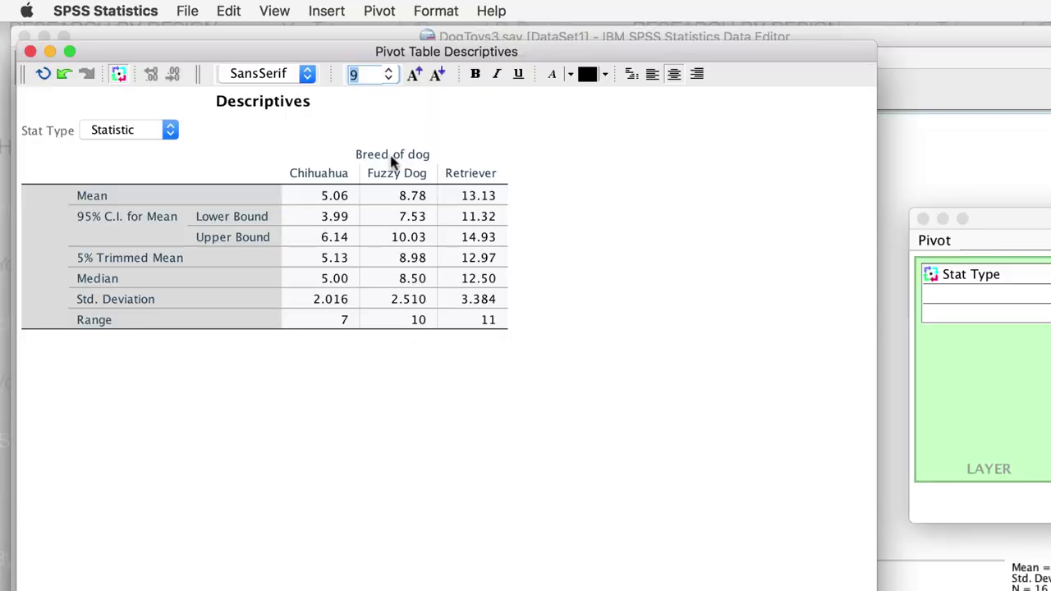
# Step: Apply the APA_TimesRoma_12pt TableLook to the Descriptives table and close the pivot table editor
pyautogui.click(436, 11)
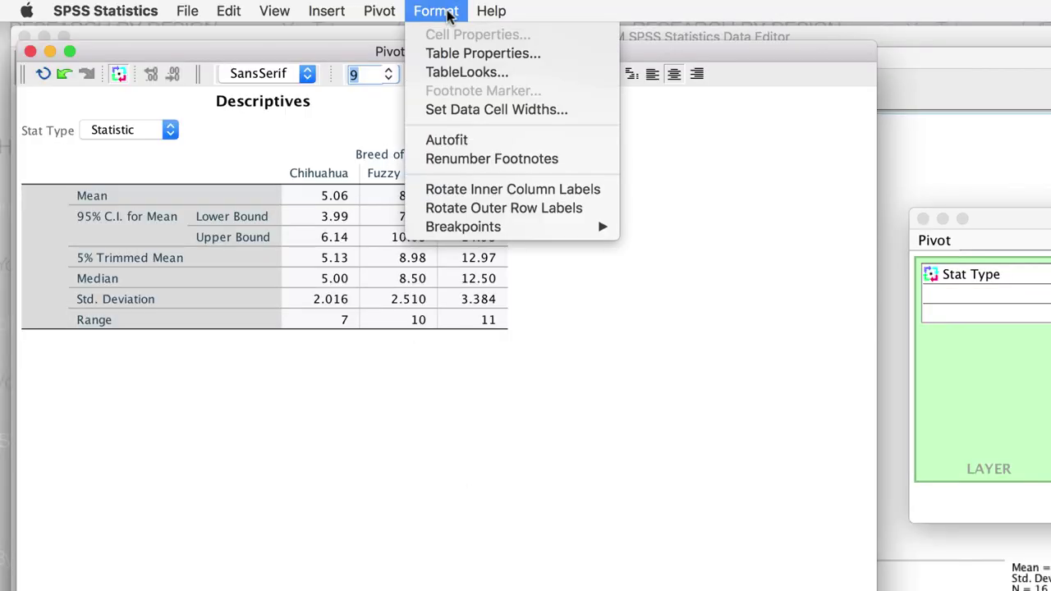
pyautogui.click(526, 74)
pyautogui.click(281, 372)
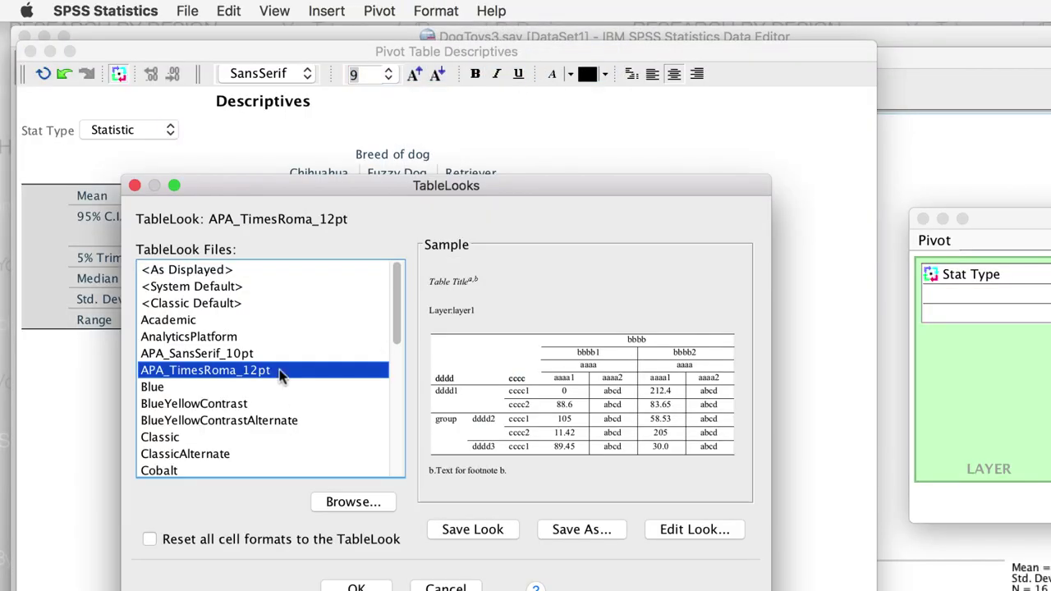
pyautogui.click(359, 586)
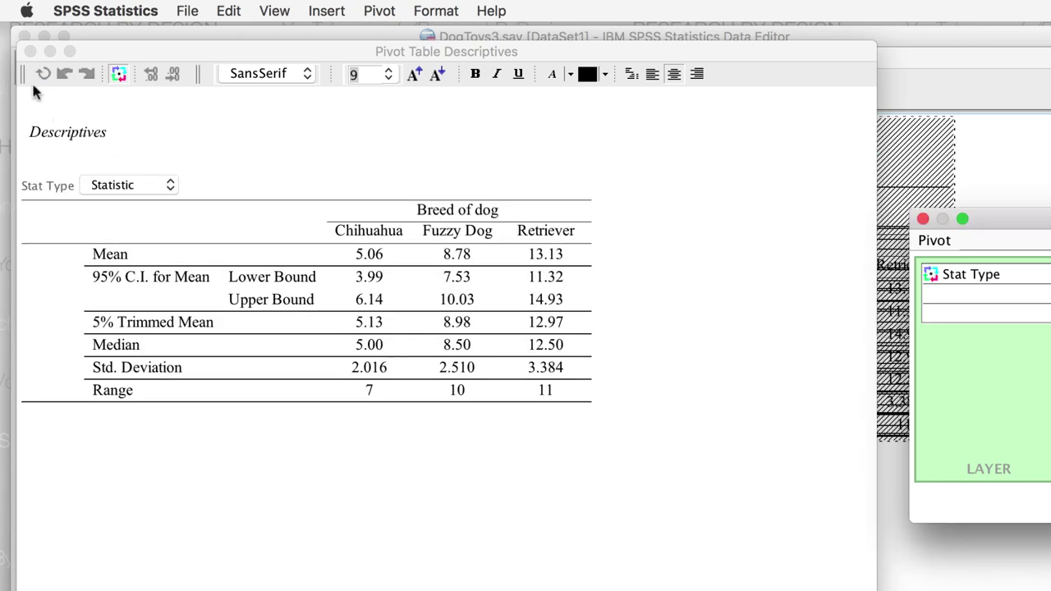
pyautogui.click(30, 51)
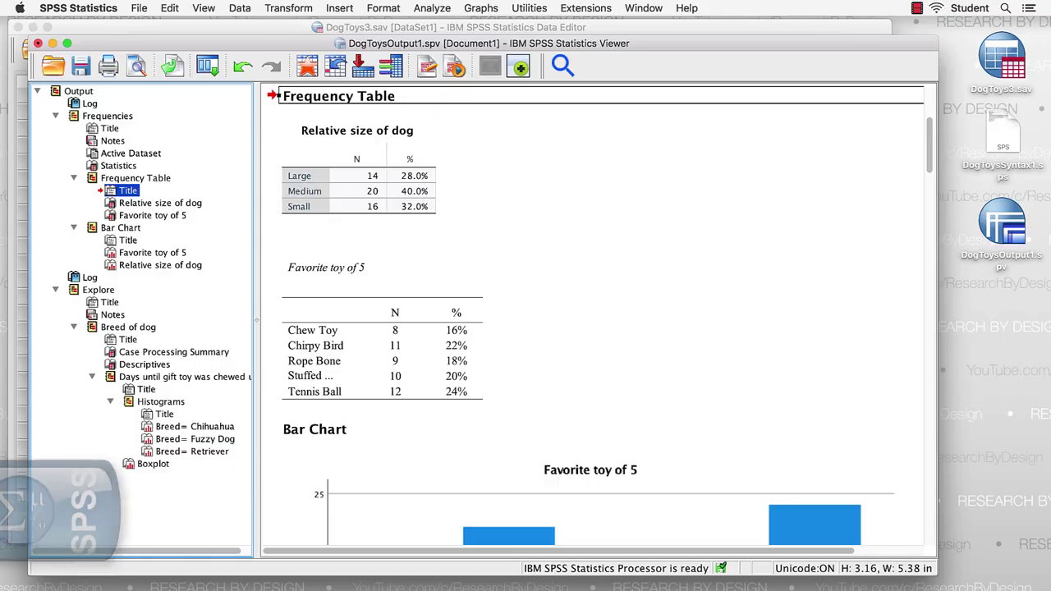
# Step: Select only the Descriptives table under Explore in the output outline and open its export settings
pyautogui.click(143, 354)
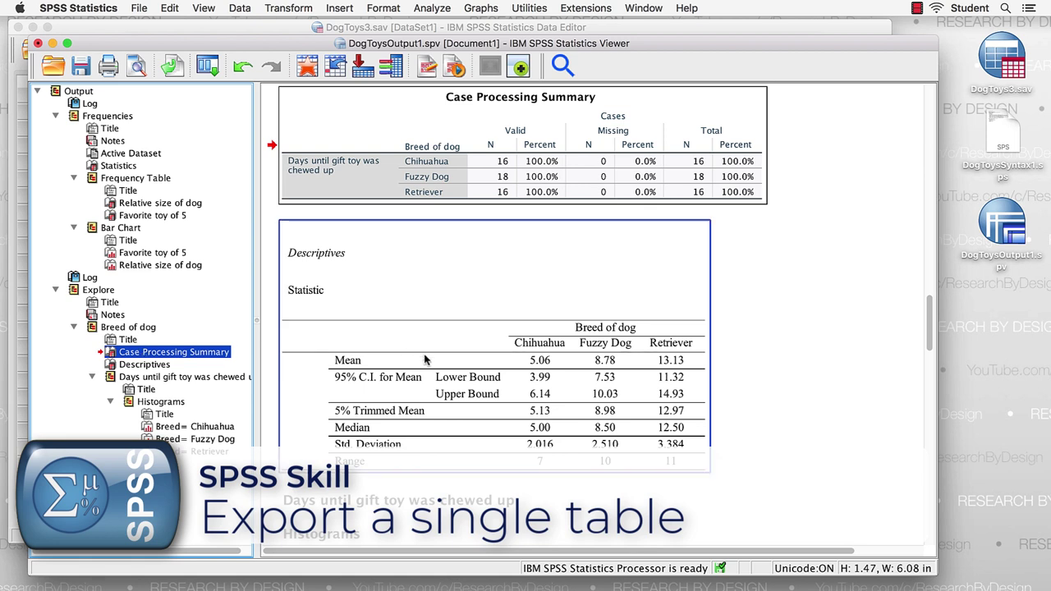
pyautogui.scroll(-2, 424, 359)
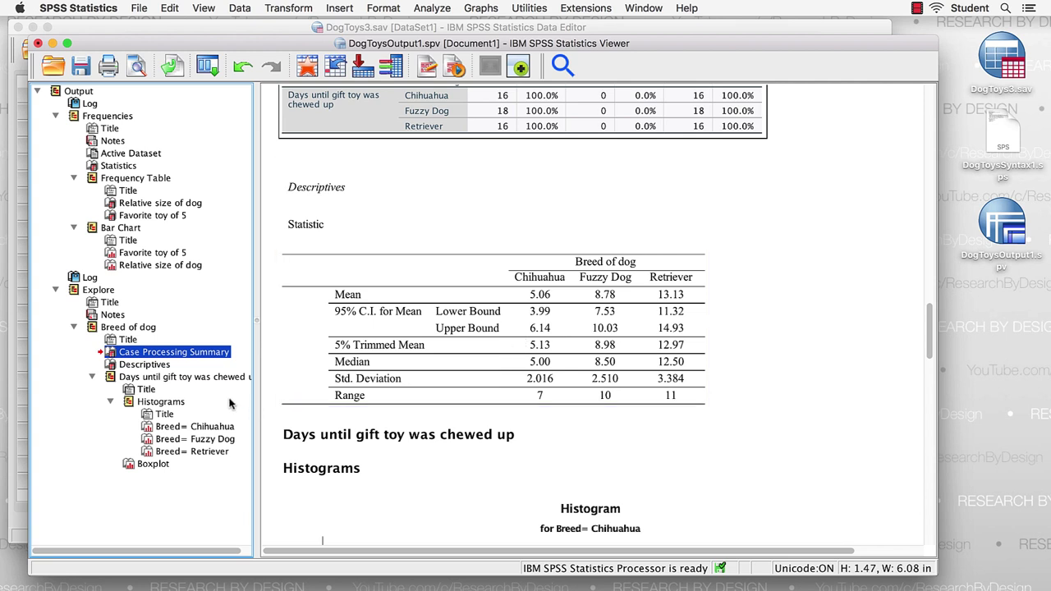
pyautogui.click(179, 368)
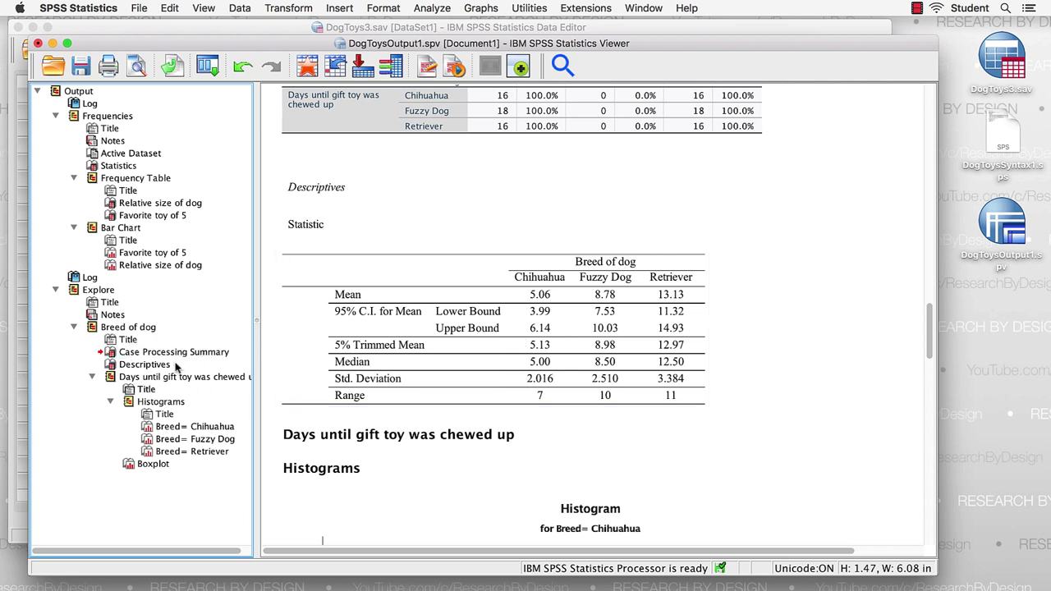
pyautogui.click(145, 364)
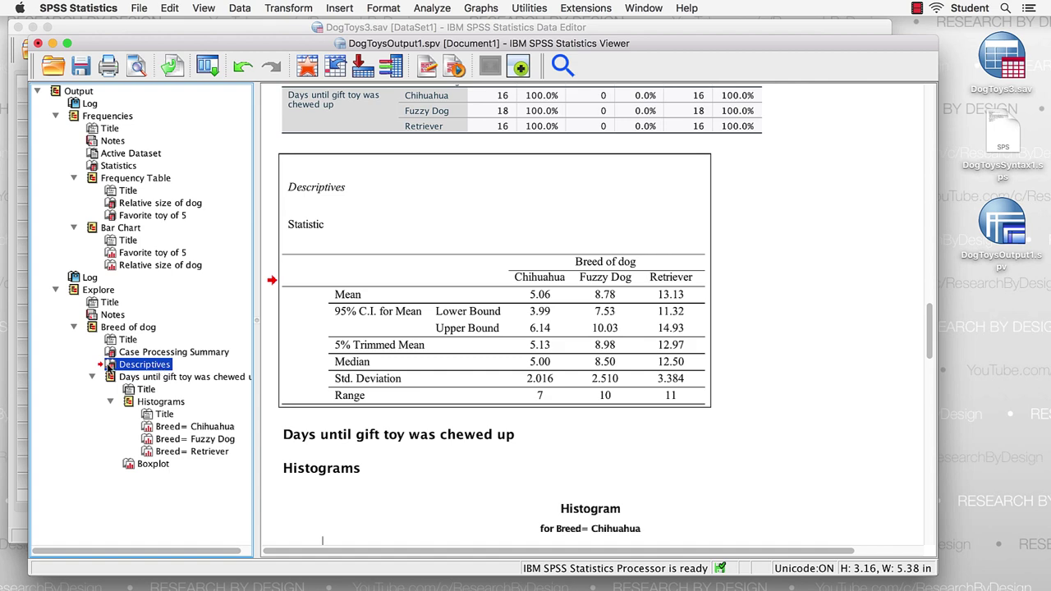
pyautogui.rightClick(107, 369)
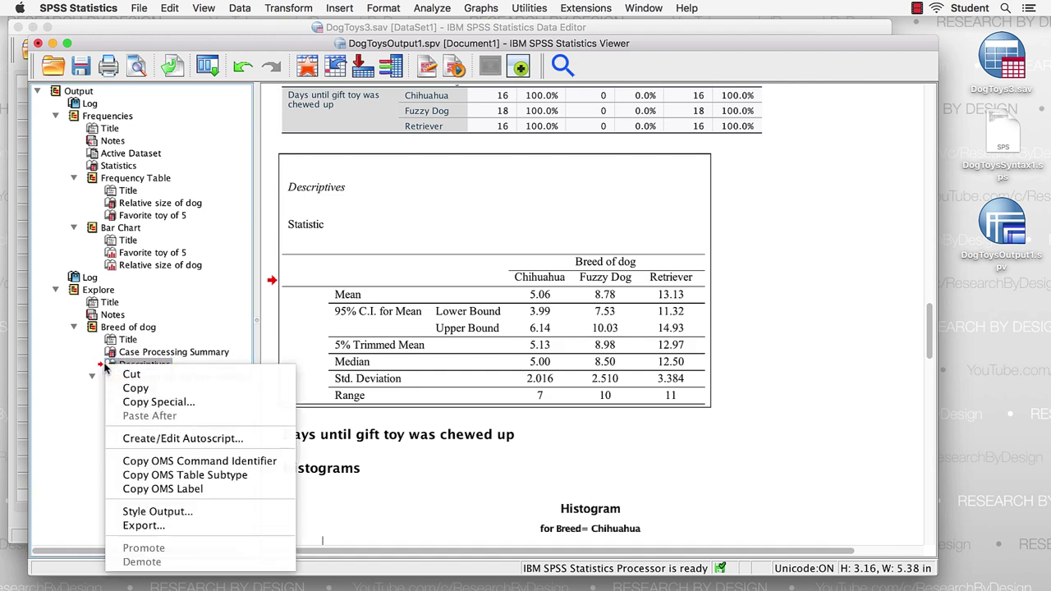
pyautogui.click(191, 526)
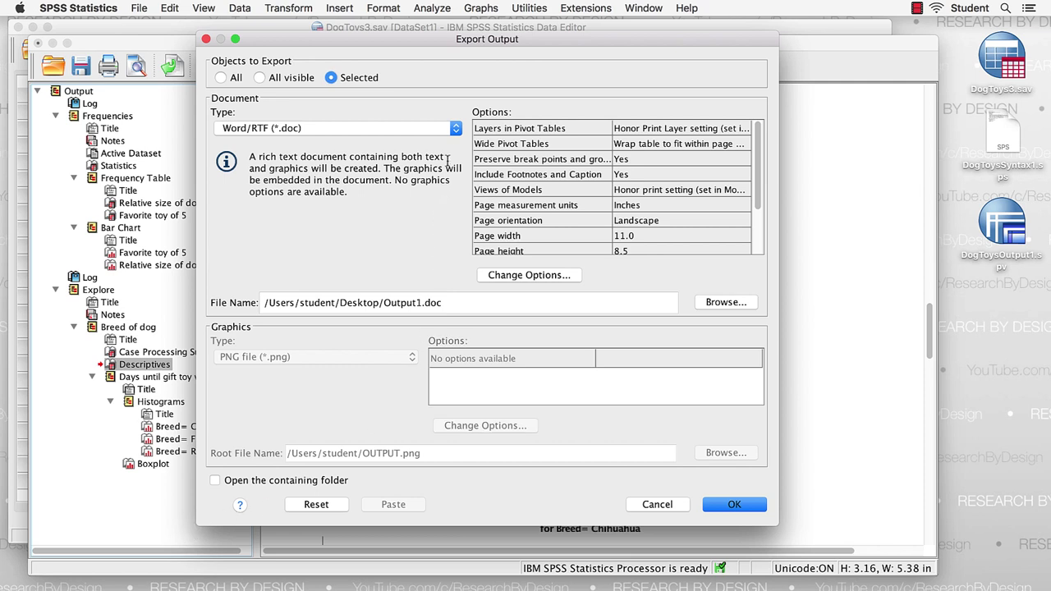
# Step: Export the selected table to the Desktop as an Excel 2007 and Higher Macro-enabled (*.xlsm) file named Table
pyautogui.click(453, 131)
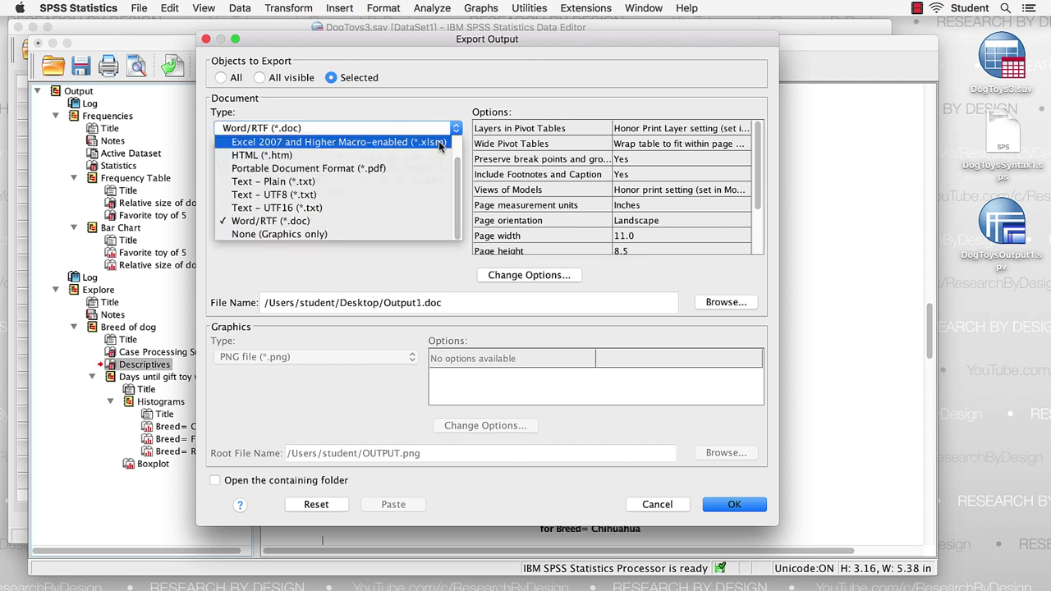
pyautogui.click(377, 143)
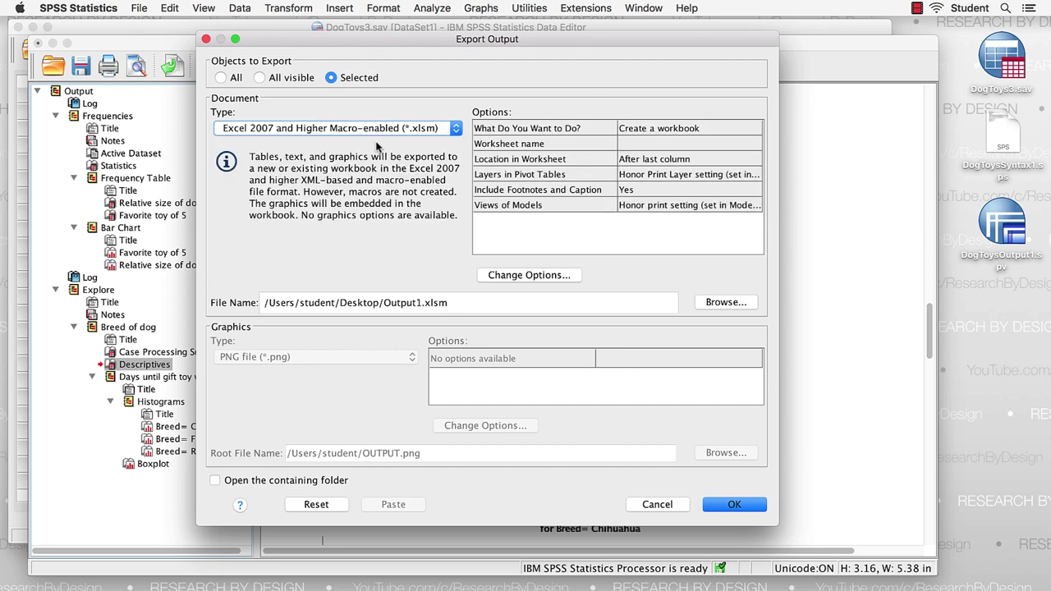
pyautogui.moveTo(265, 302); pyautogui.dragTo(450, 303)
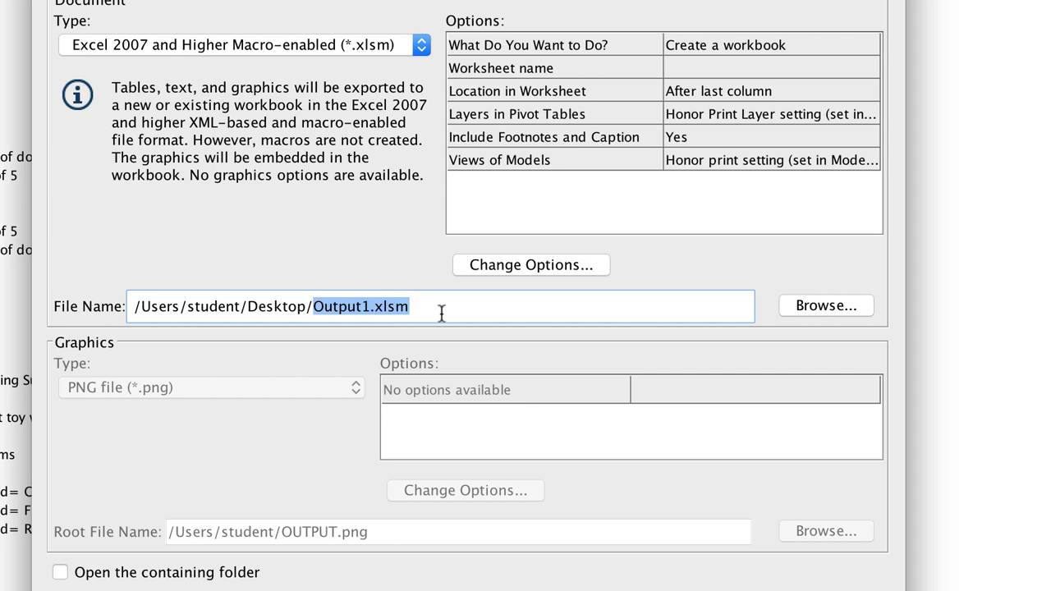
pyautogui.write('Table')
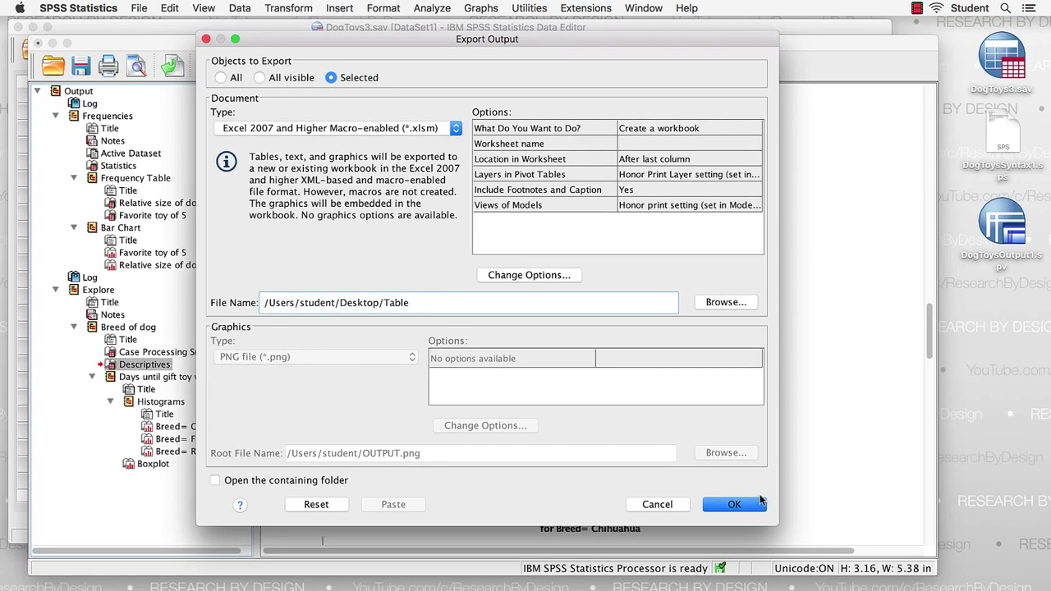
pyautogui.click(733, 505)
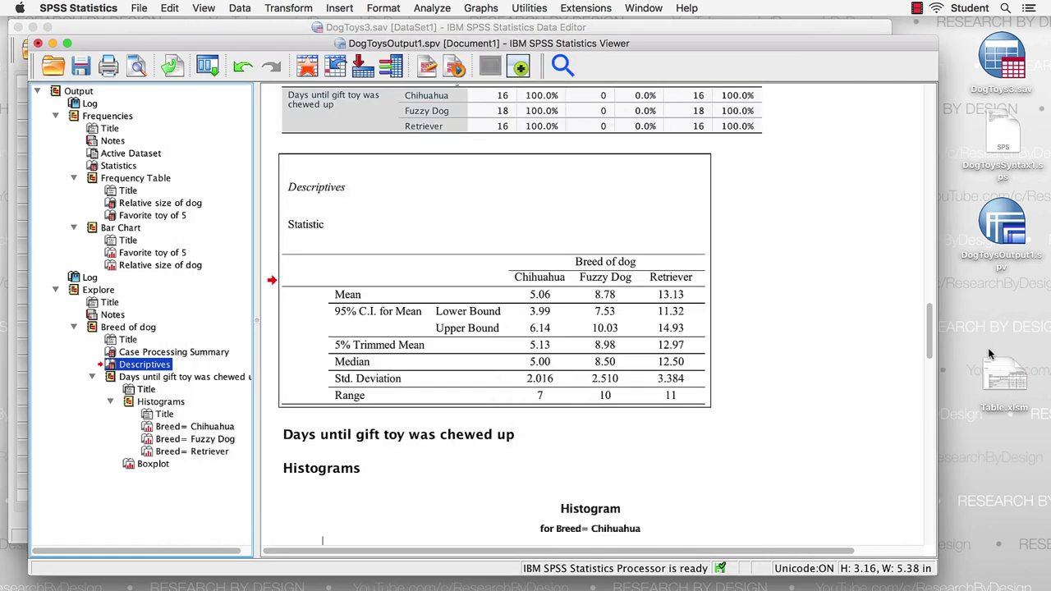
# Step: Open the exported Table.xlsm from the desktop in Excel and enlarge the workbook window
pyautogui.click(1006, 316)
pyautogui.doubleClick(1006, 318)
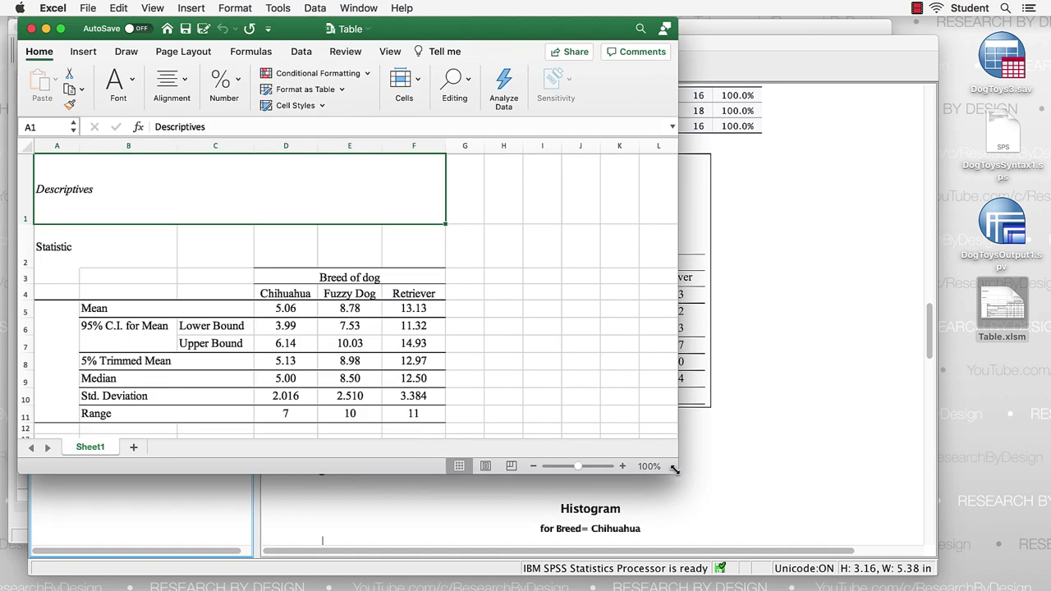
pyautogui.moveTo(675, 471); pyautogui.dragTo(913, 578)
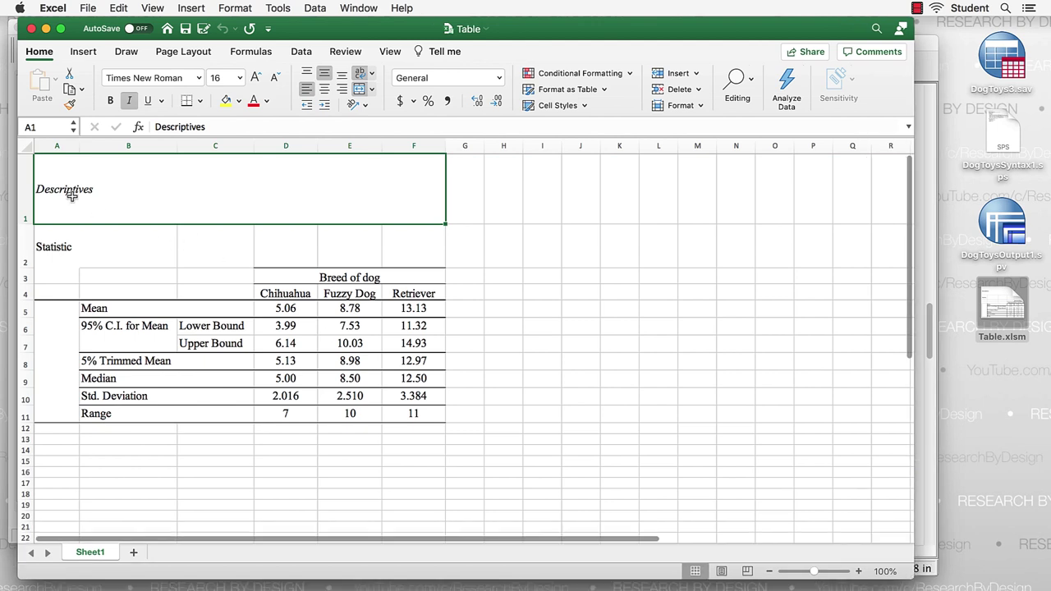
# Step: Unmerge all cells in the worksheet and remove all of their borders
pyautogui.click(26, 147)
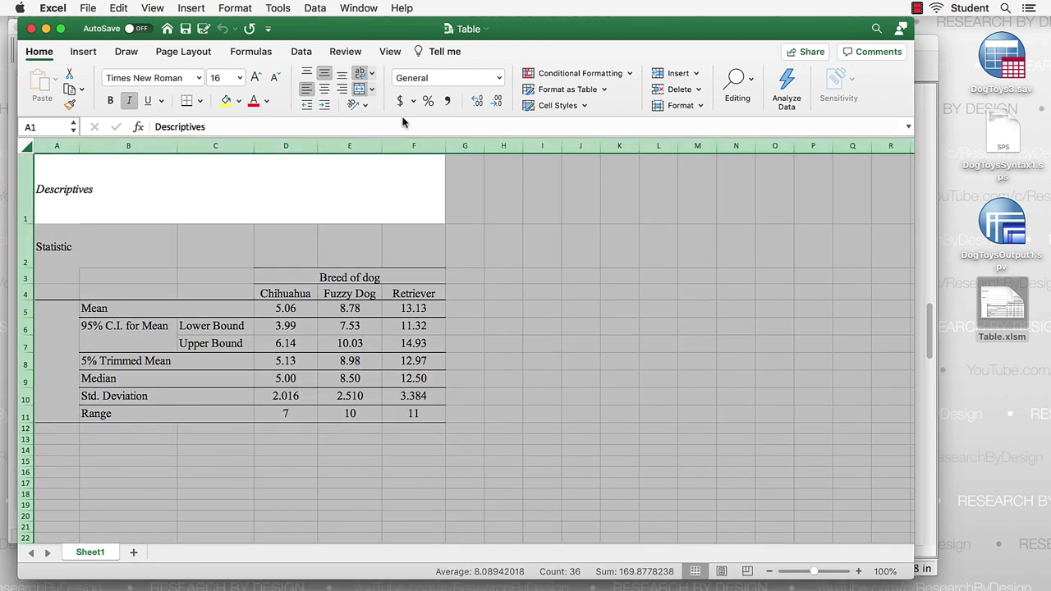
pyautogui.click(372, 92)
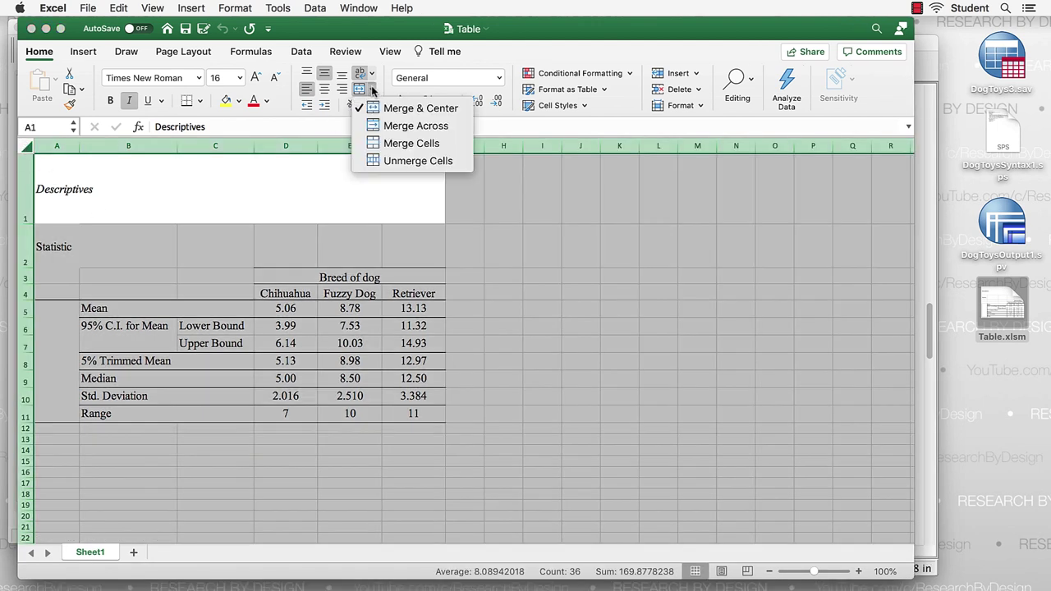
pyautogui.click(394, 162)
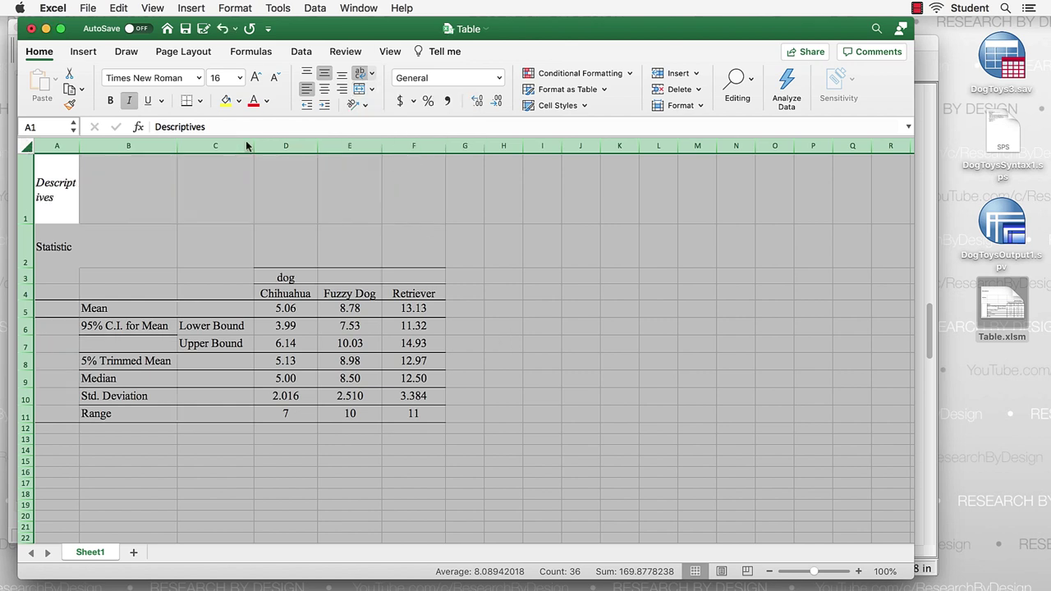
pyautogui.click(200, 101)
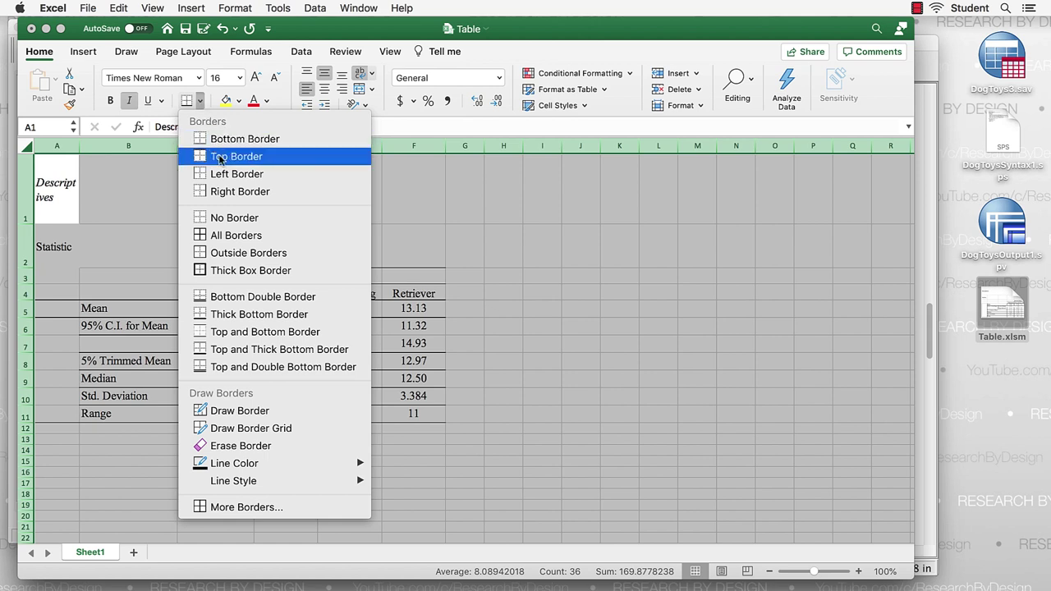
pyautogui.click(247, 218)
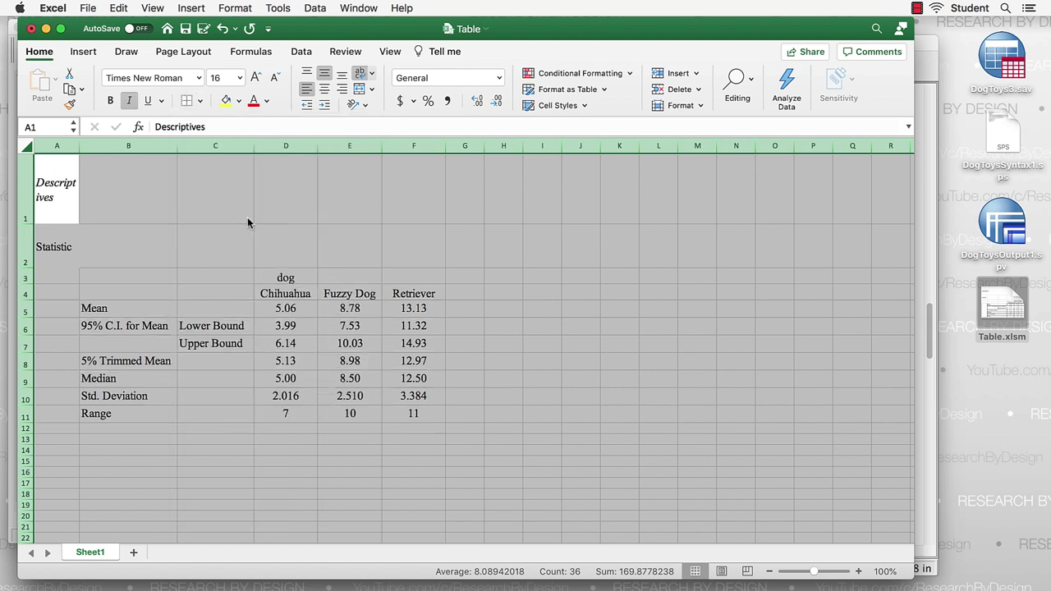
# Step: Delete column A, which holds the Descriptives and Statistic labels
pyautogui.click(63, 147)
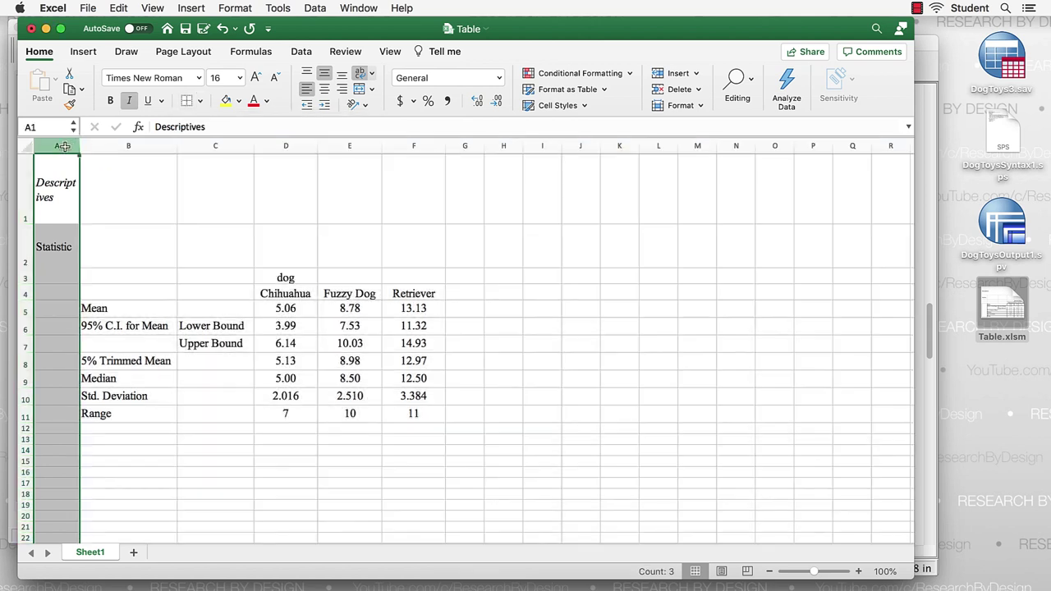
pyautogui.click(117, 9)
pyautogui.click(155, 174)
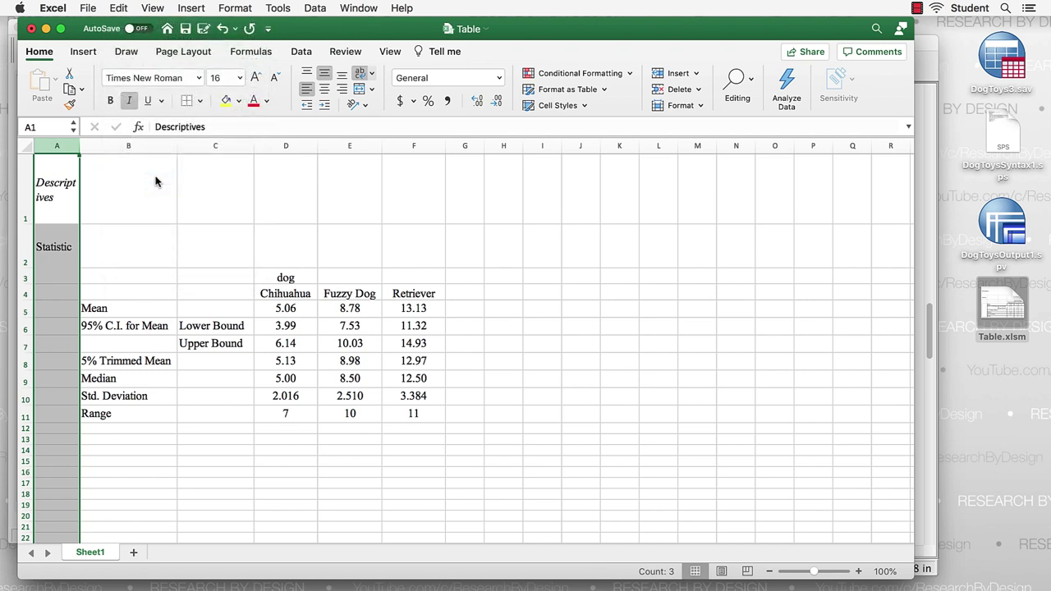
# Step: Enter "Table 1" in cell A1 and the title "Breed of Dog Frequencies" in cell A2
pyautogui.click(89, 192)
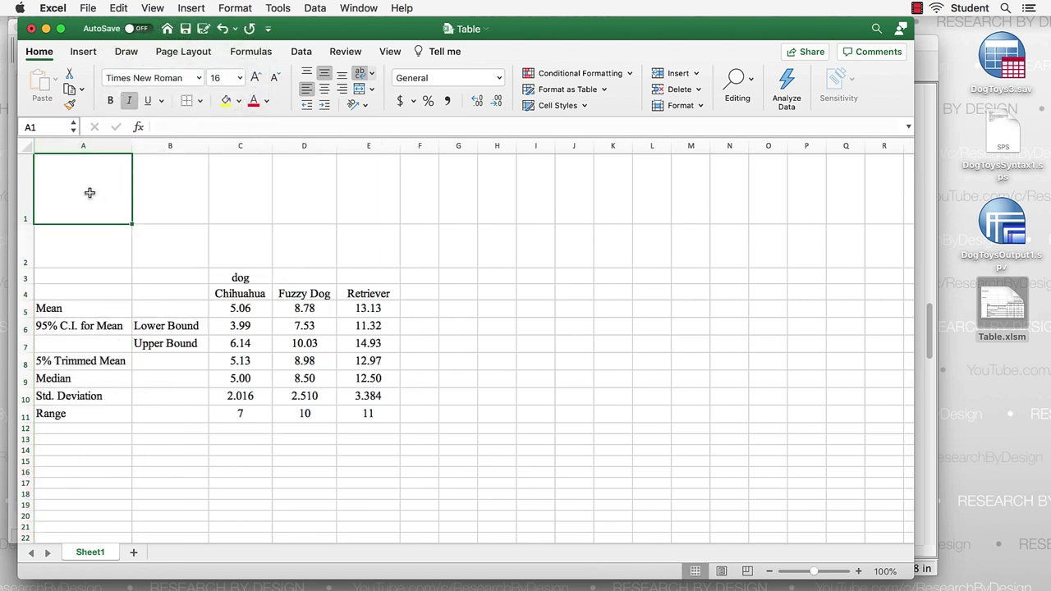
pyautogui.write('Table 1')
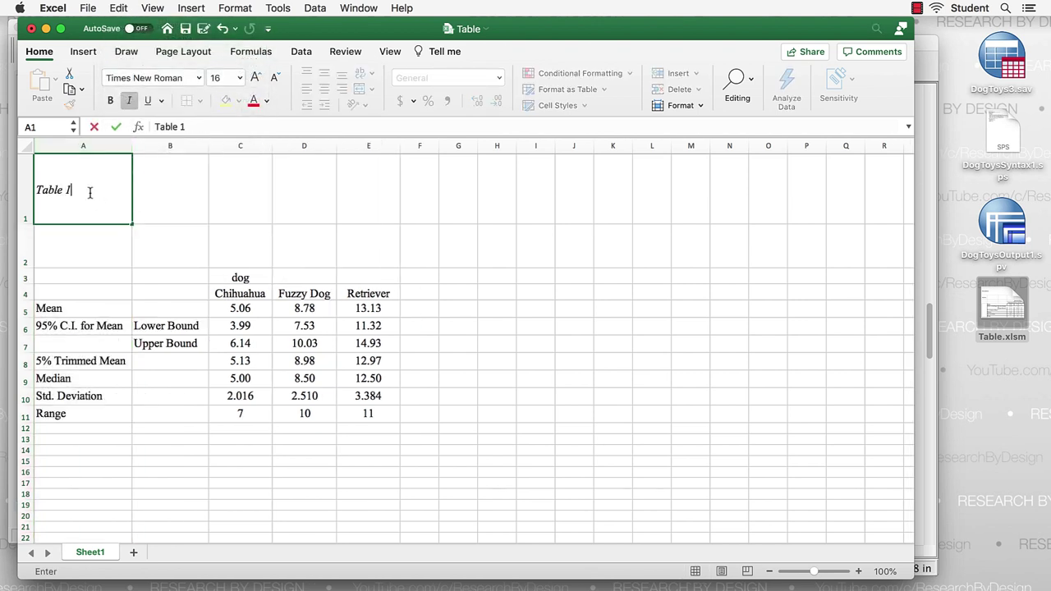
pyautogui.click(97, 250)
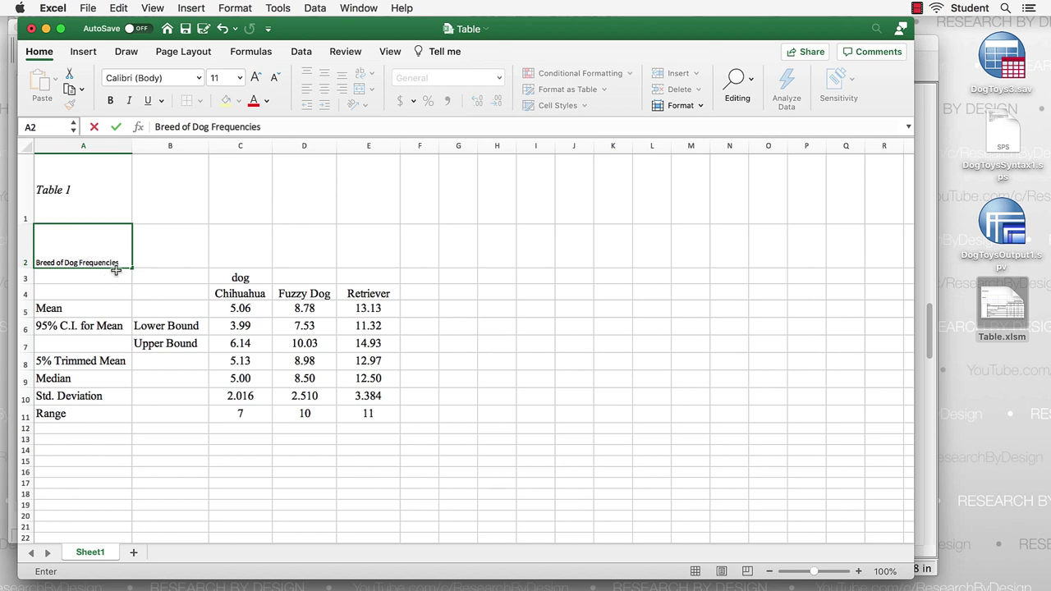
# Step: Autofit the height of all rows, and merge and center the "Breed of dog" heading across C3:E3
pyautogui.click(27, 147)
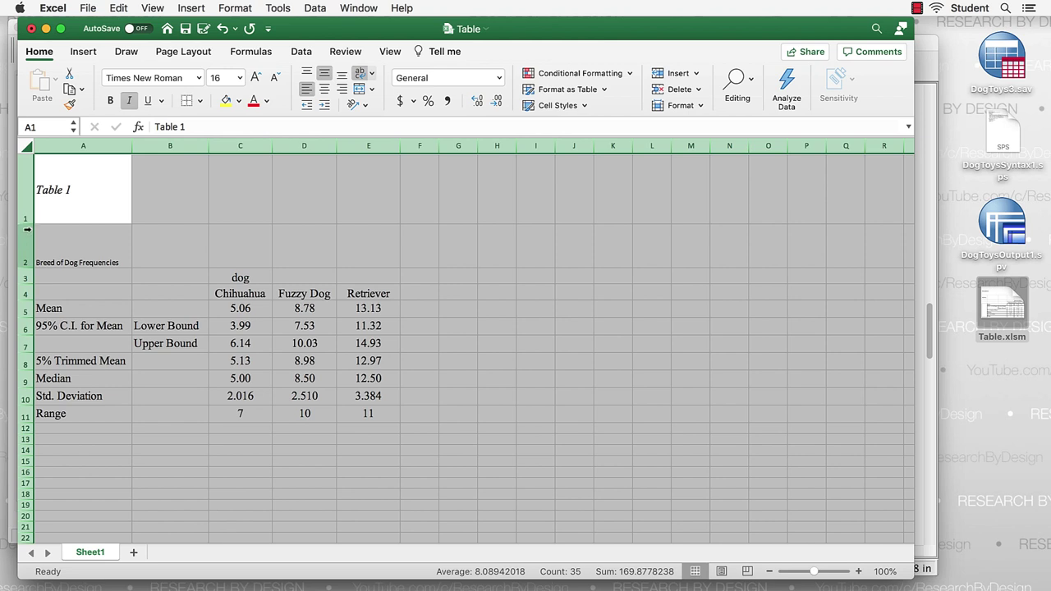
pyautogui.doubleClick(27, 223)
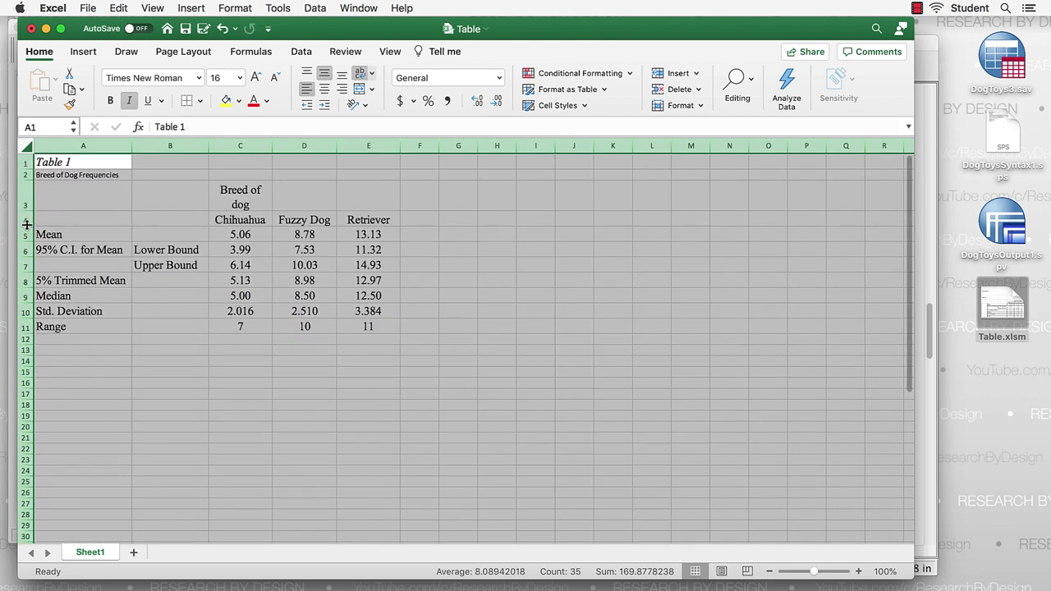
pyautogui.moveTo(247, 204); pyautogui.dragTo(354, 191)
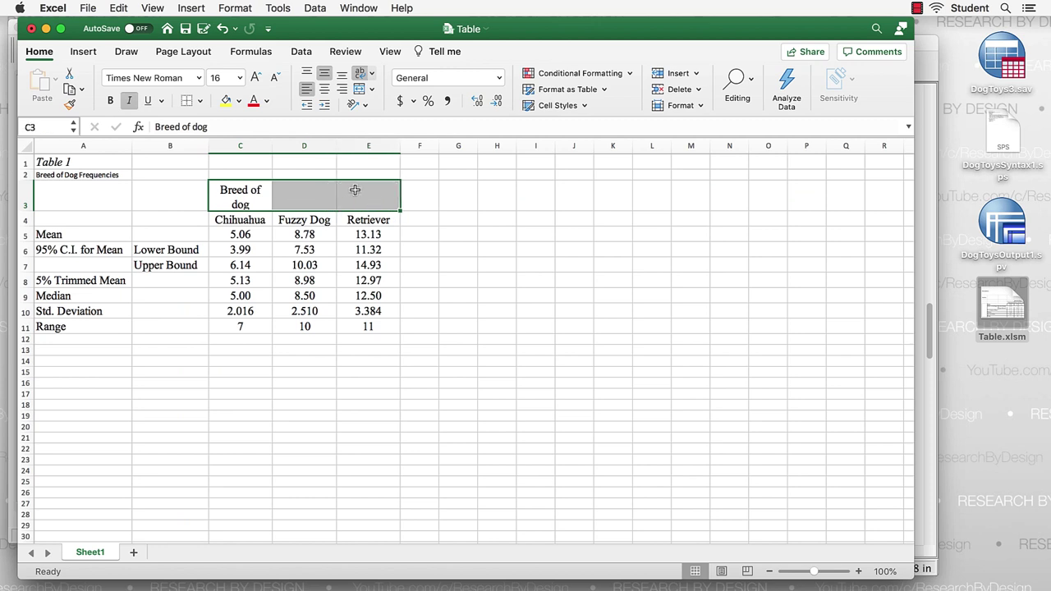
pyautogui.click(371, 91)
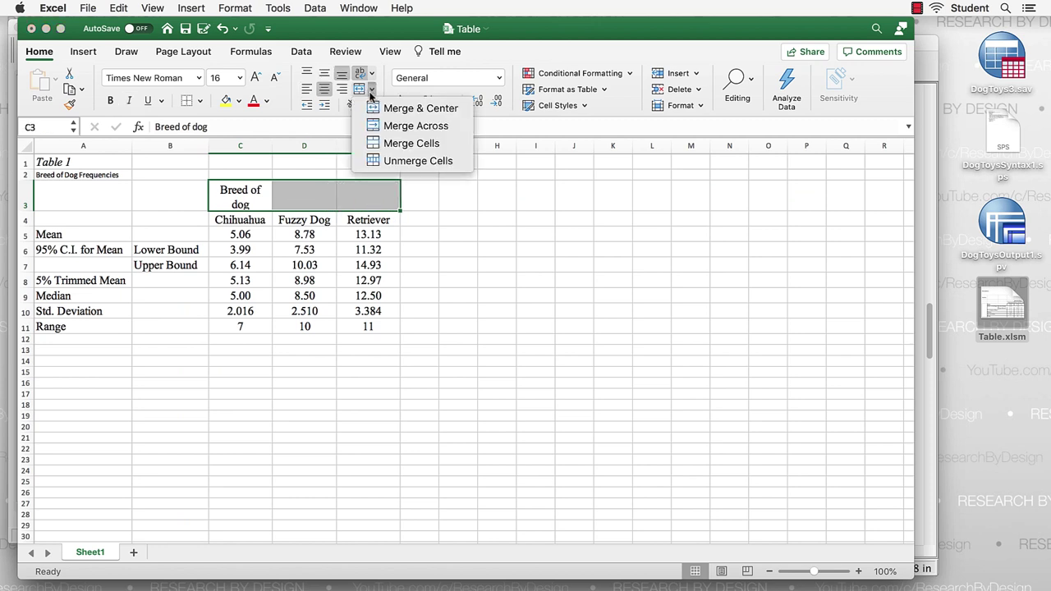
pyautogui.click(412, 110)
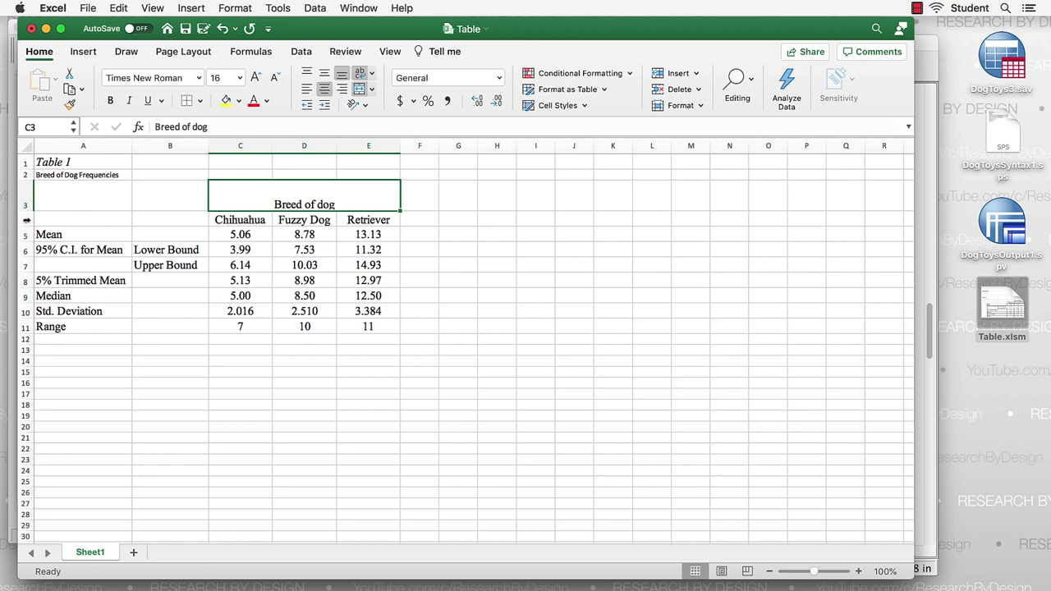
# Step: Format all cells in the worksheet in Times New Roman at font size 12
pyautogui.click(26, 146)
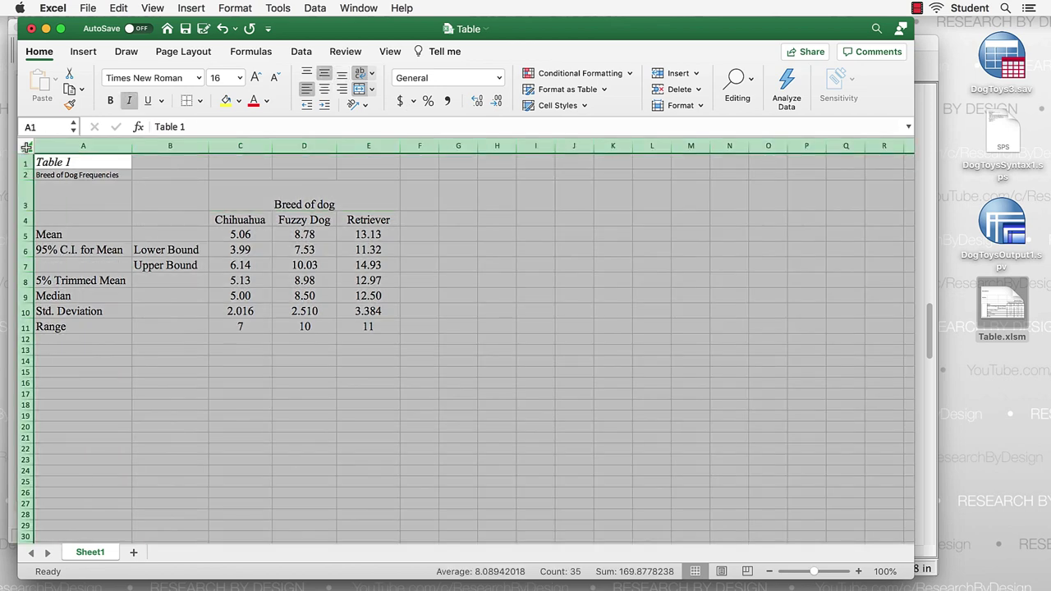
pyautogui.click(198, 78)
pyautogui.click(205, 196)
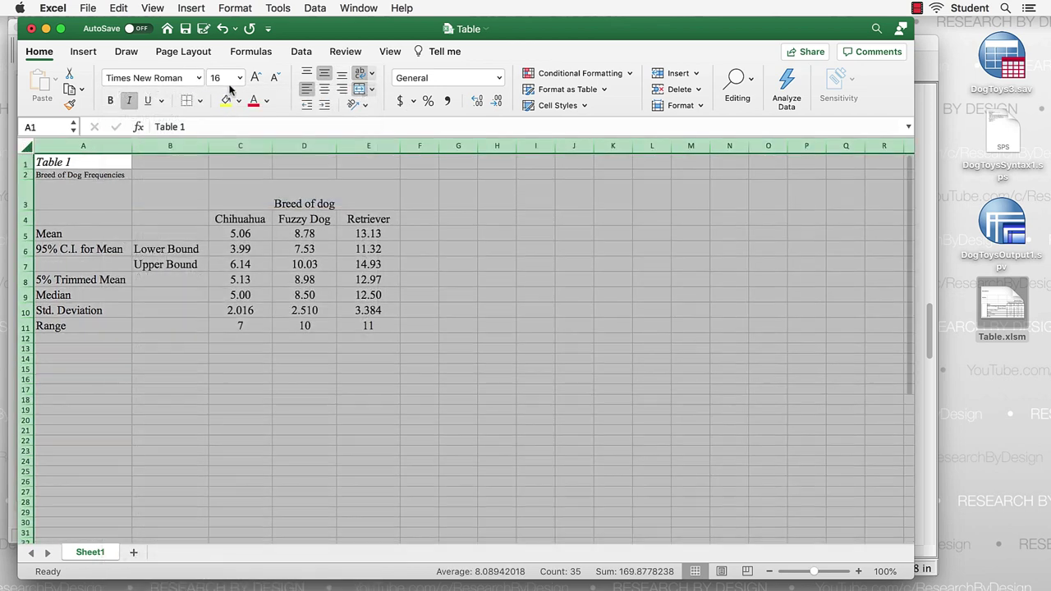
pyautogui.click(239, 78)
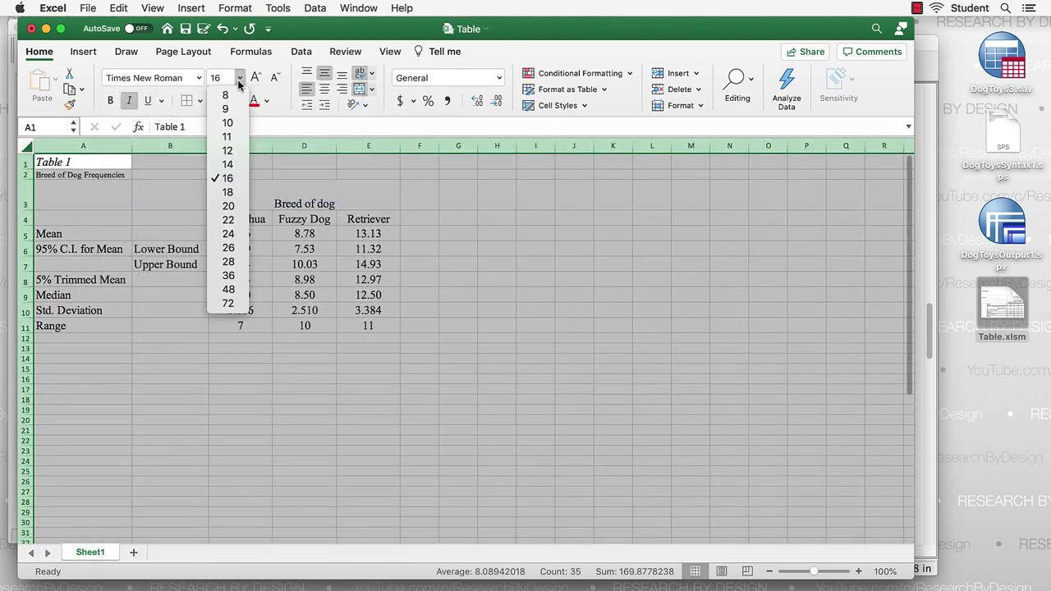
pyautogui.click(232, 148)
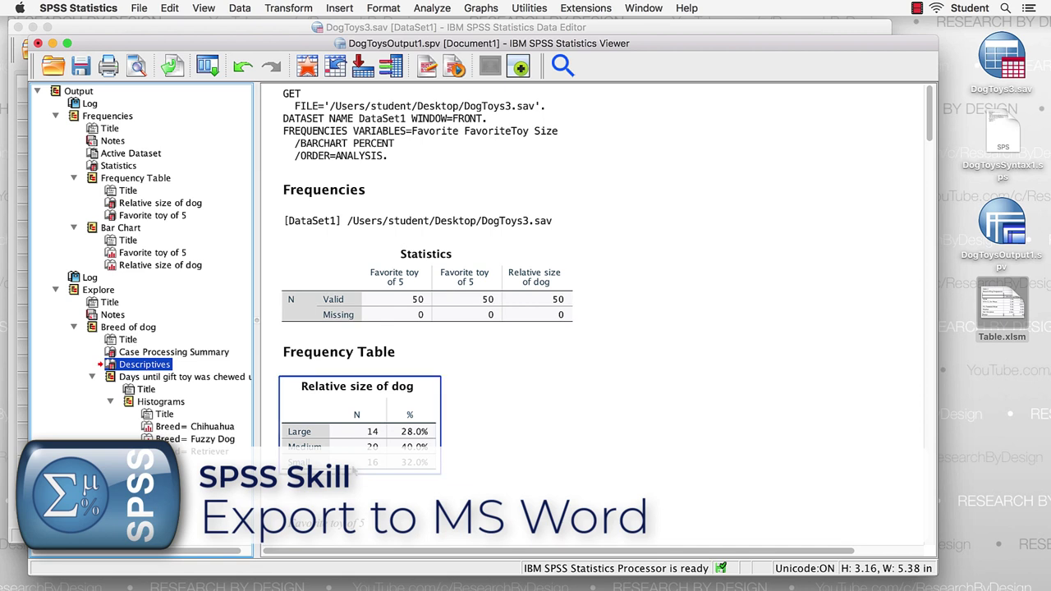
# Step: Switch to the SPSS Statistics output viewer, start exporting the output, and reset the export settings to their defaults
pyautogui.click(173, 67)
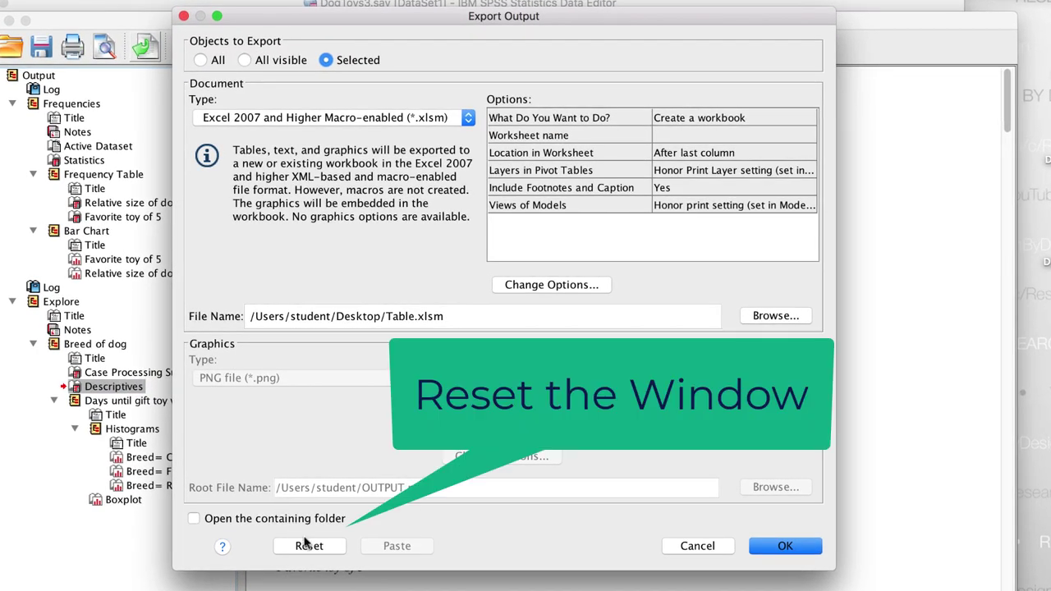
pyautogui.click(310, 546)
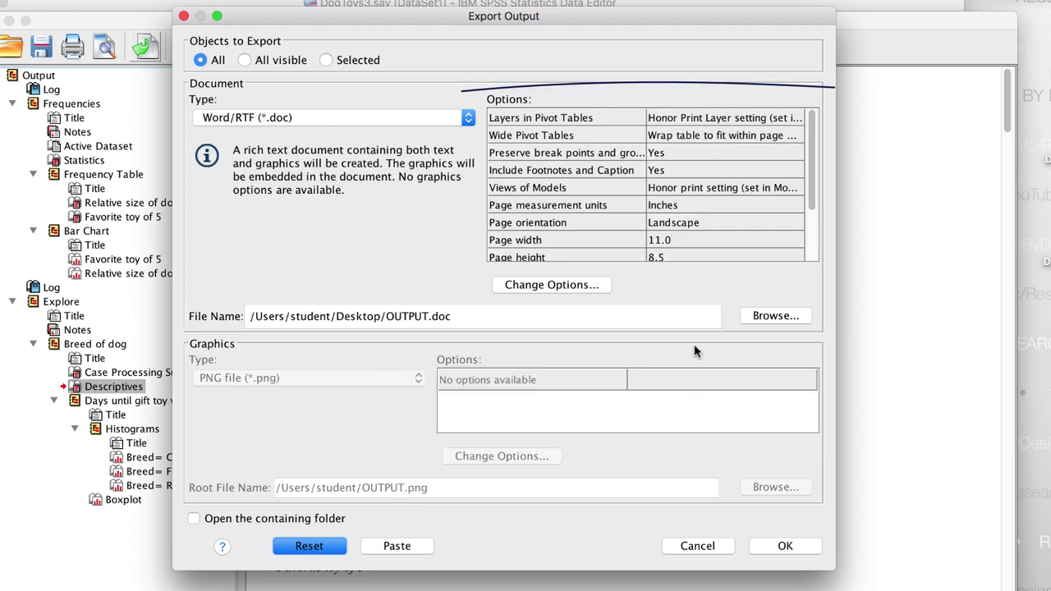
pyautogui.moveTo(815, 197)
pyautogui.mouseDown()
pyautogui.moveTo(815, 267)
pyautogui.moveTo(814, 188)
pyautogui.mouseUp()
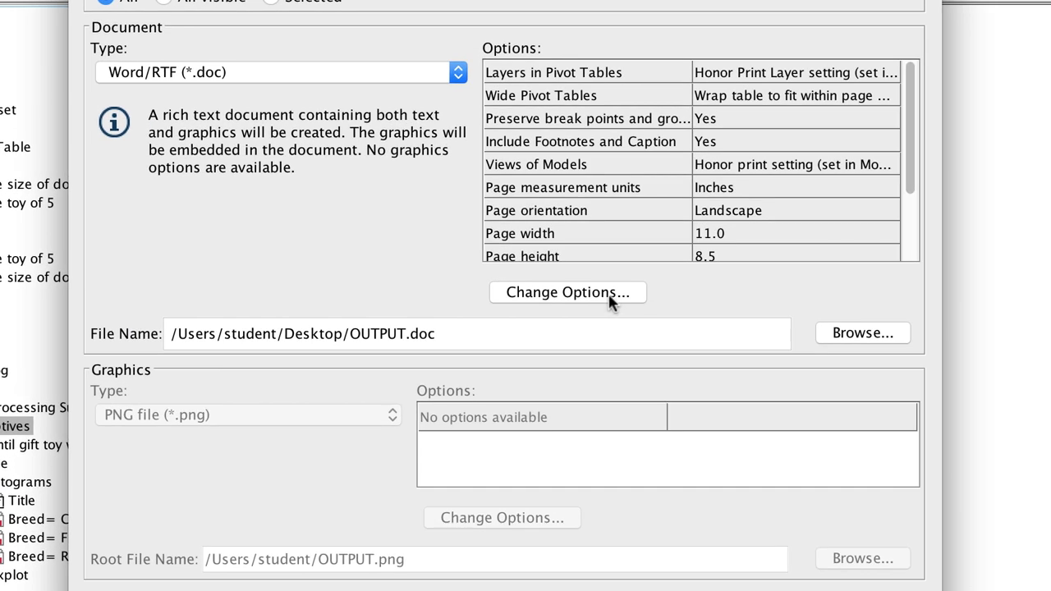
# Step: Set the page orientation of the Word/RTF export to landscape in its page setup and apply the options
pyautogui.click(612, 295)
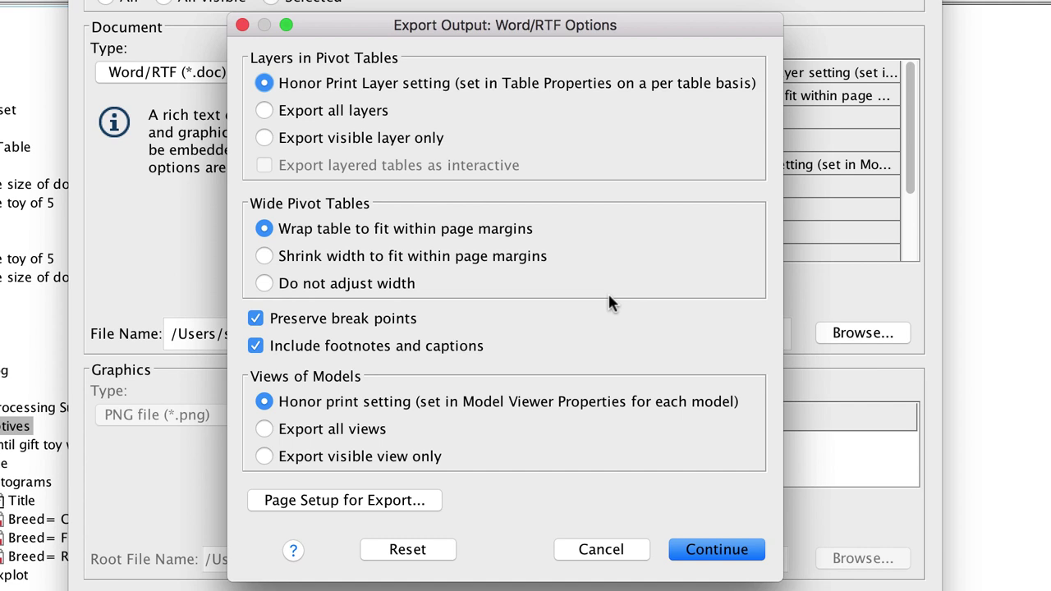
pyautogui.click(427, 500)
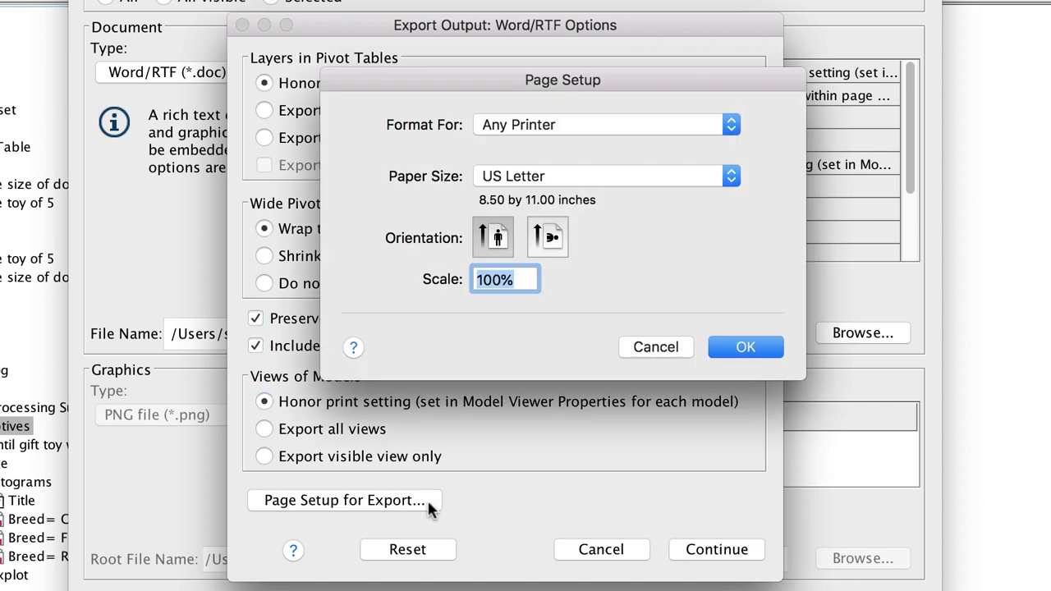
pyautogui.click(550, 237)
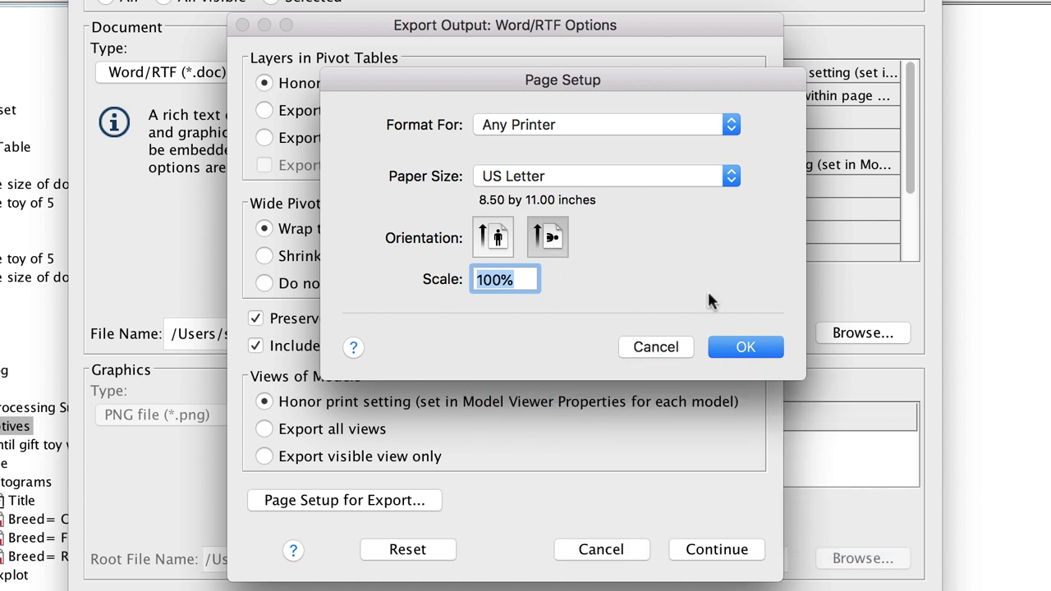
pyautogui.click(748, 348)
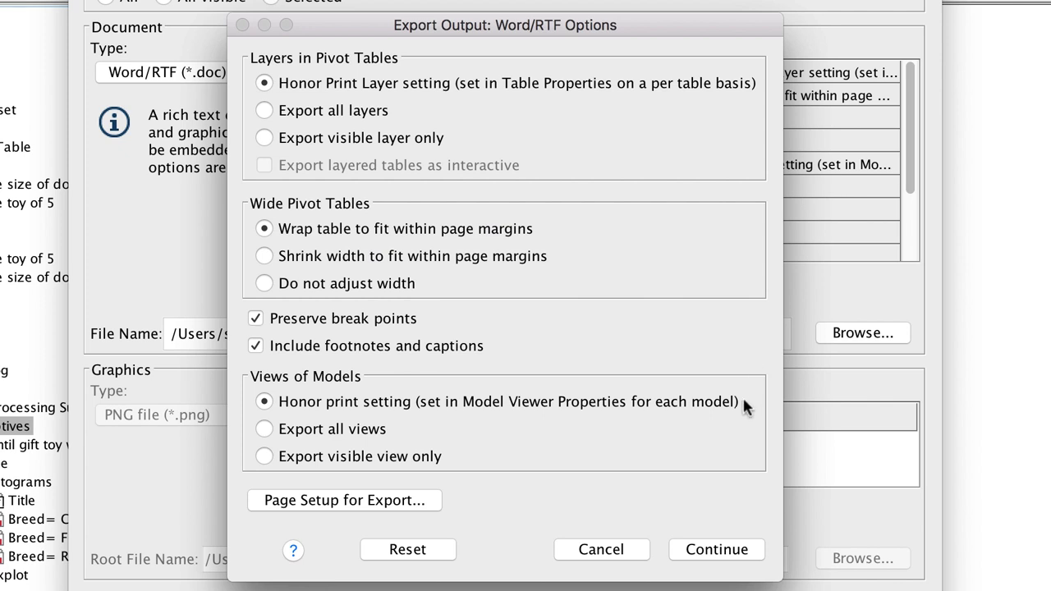
pyautogui.click(730, 551)
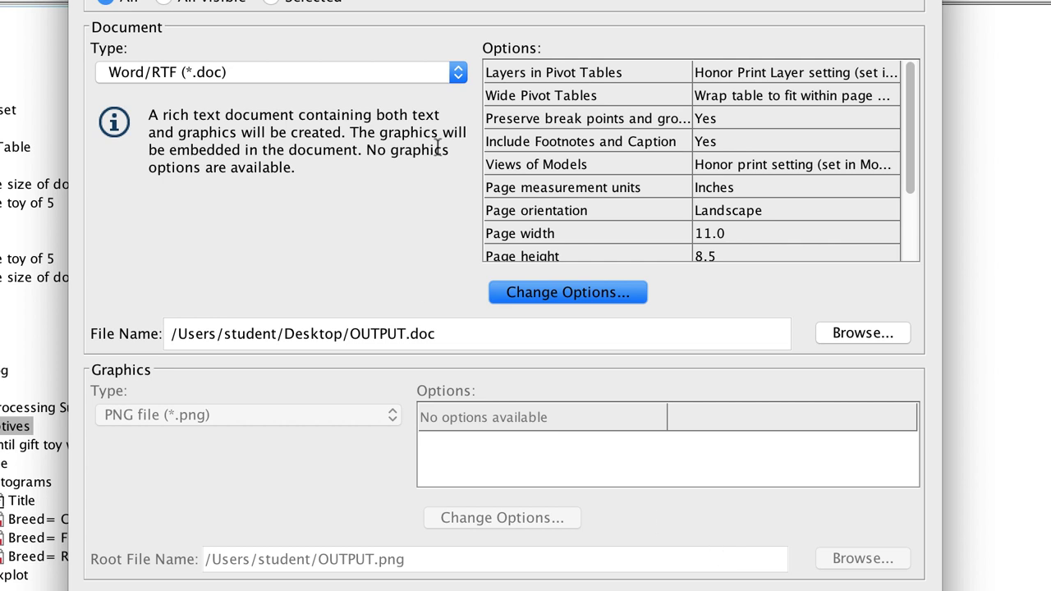
# Step: Choose Word/RTF (*.doc) as the export document type and include all visible objects
pyautogui.click(457, 74)
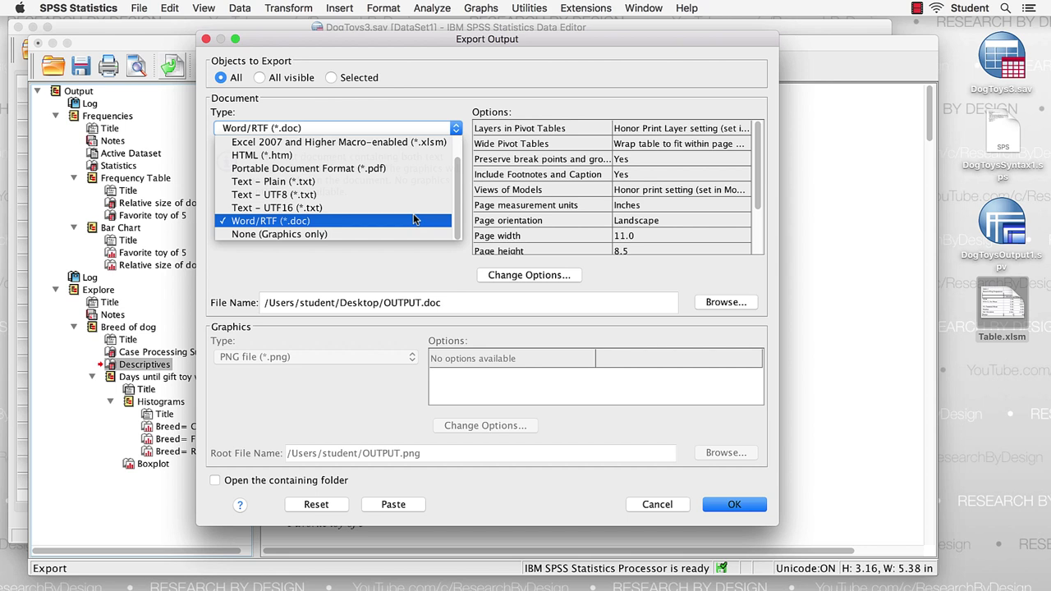
pyautogui.click(413, 220)
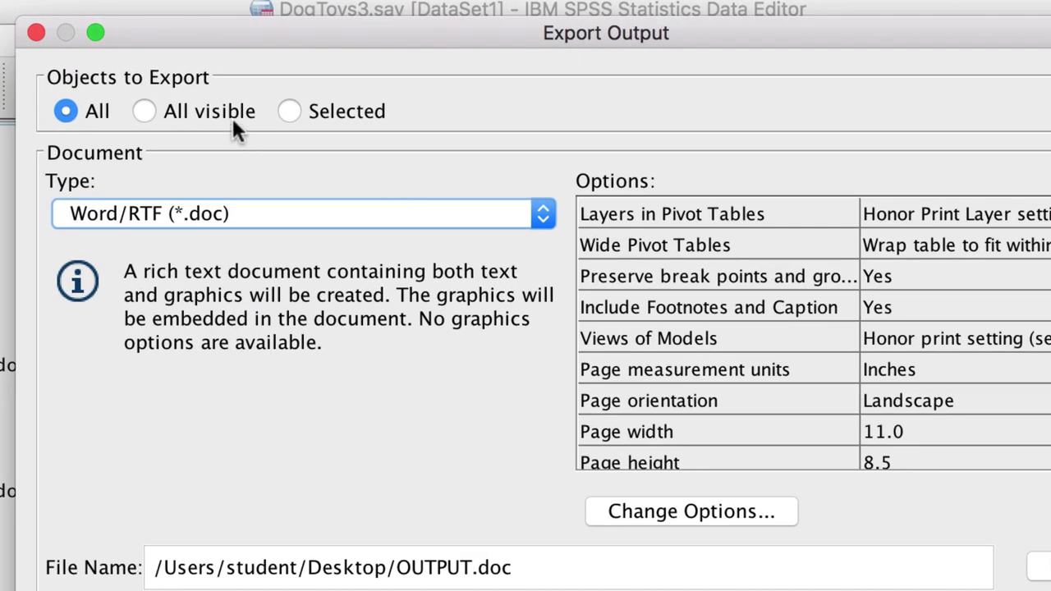
pyautogui.click(233, 115)
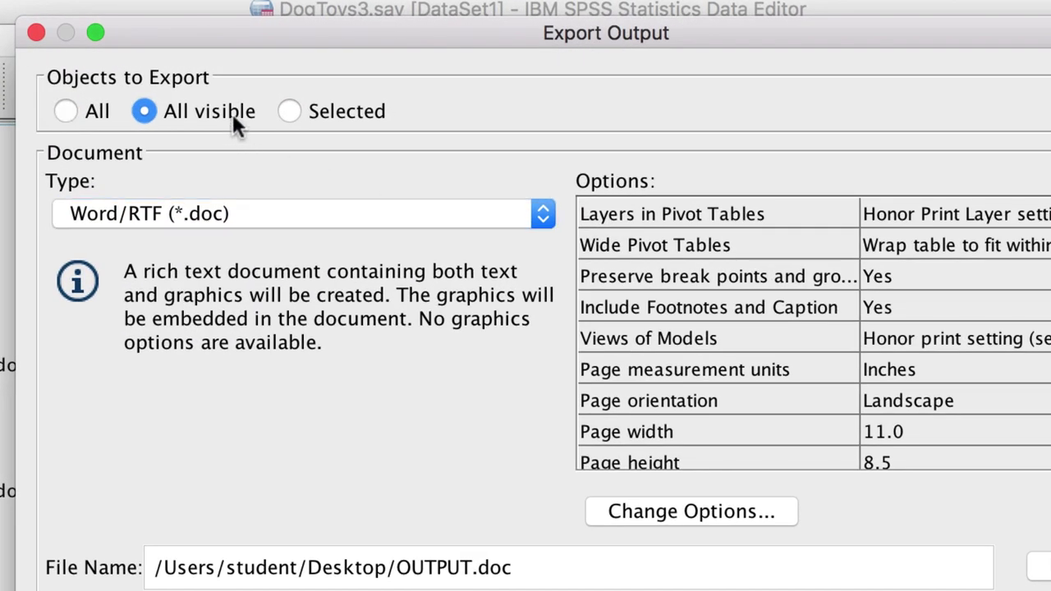